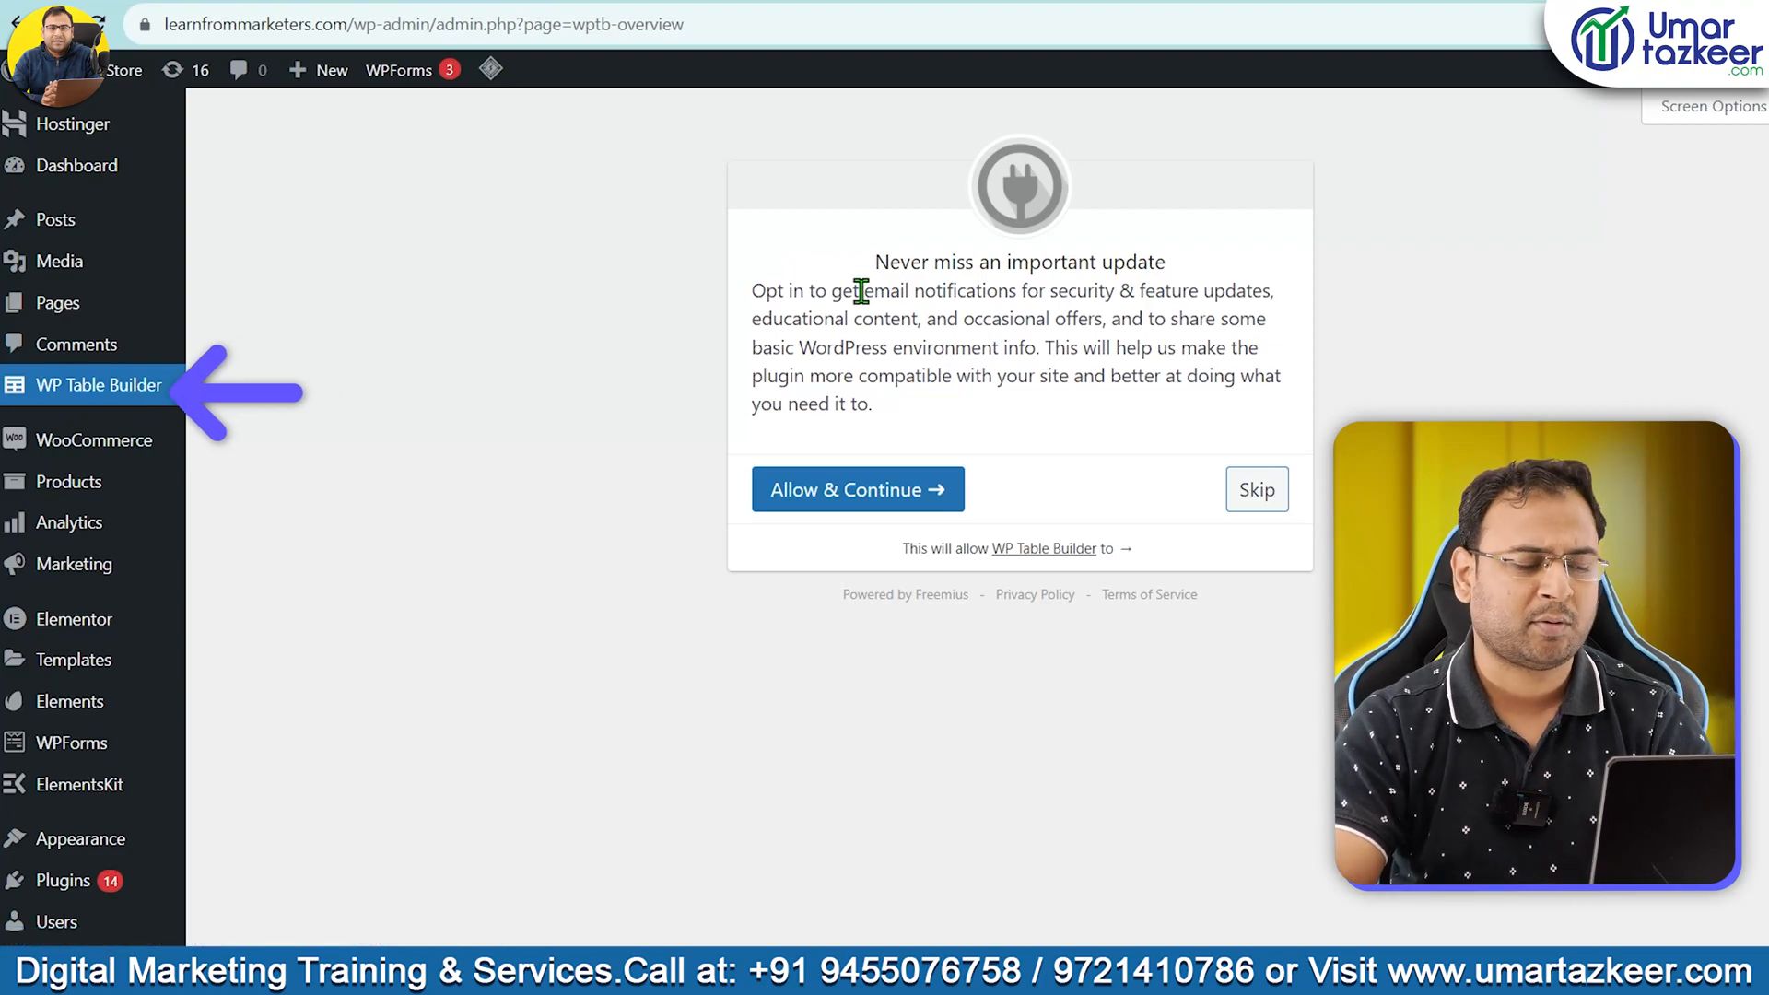
Skip the WP Table Builder notification opt-in and start creating the first table
{"action": "left_click", "coordinate": [1258, 490]}
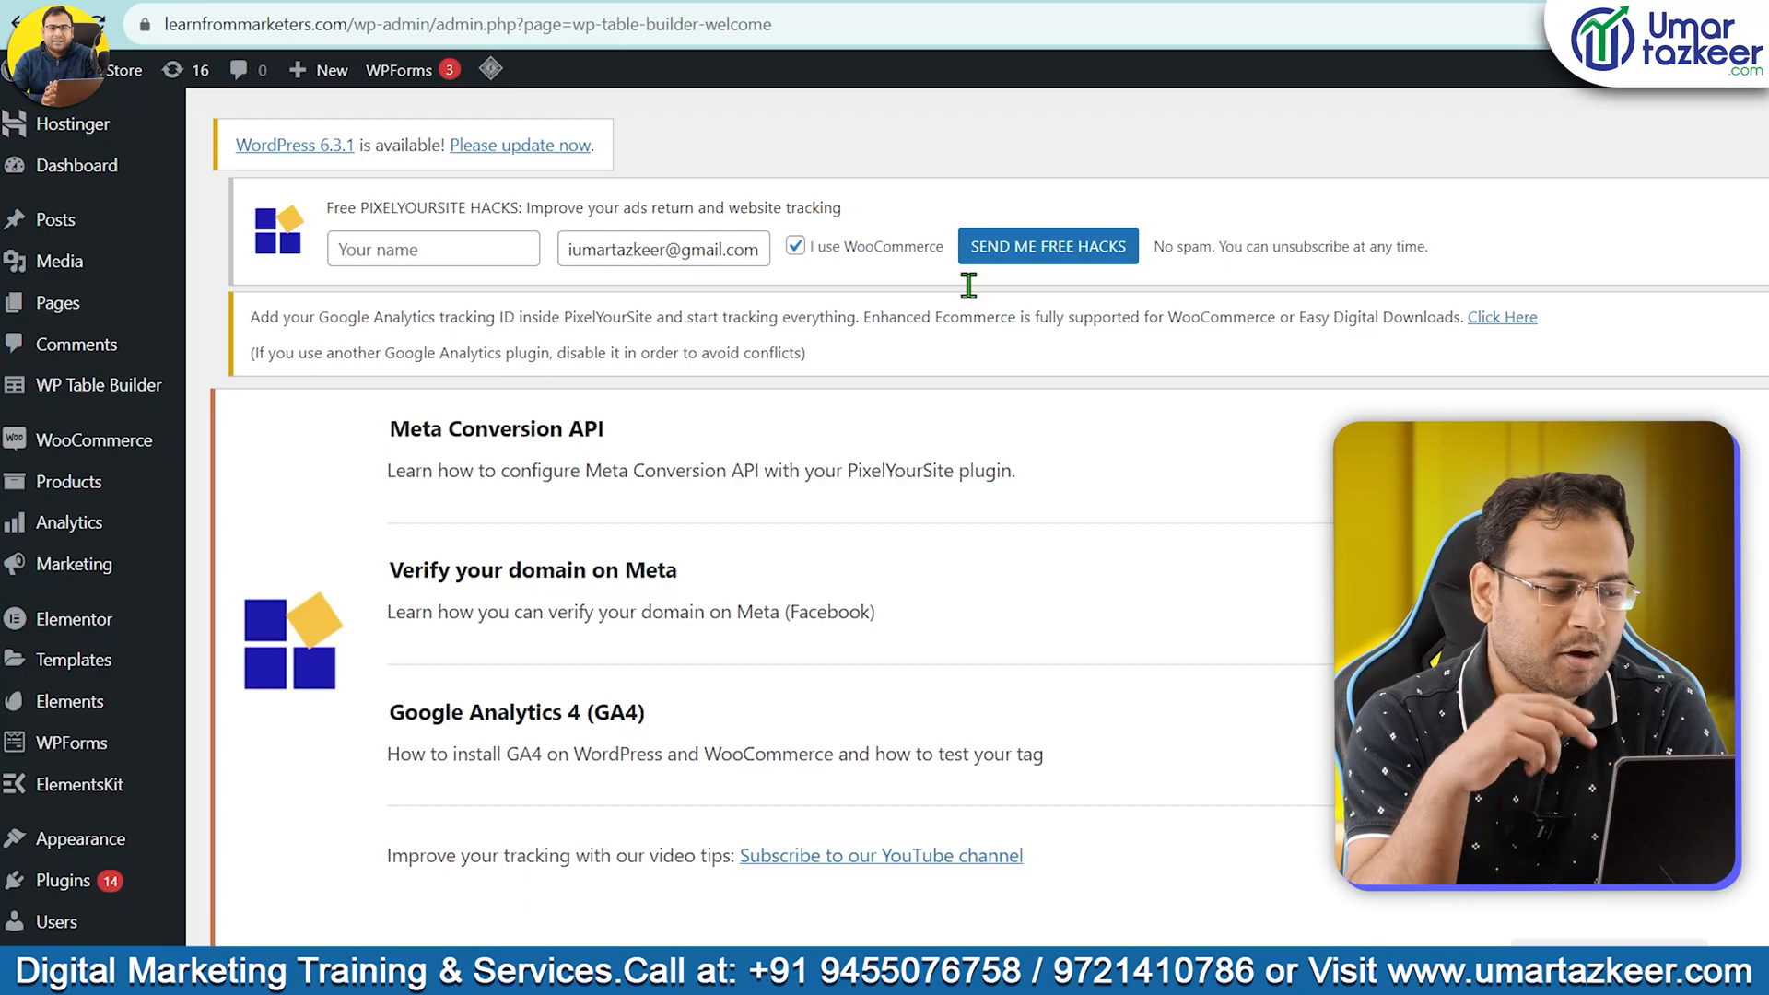
{"action": "scroll", "coordinate": [1020, 701], "scroll_direction": "down", "scroll_amount": 15}
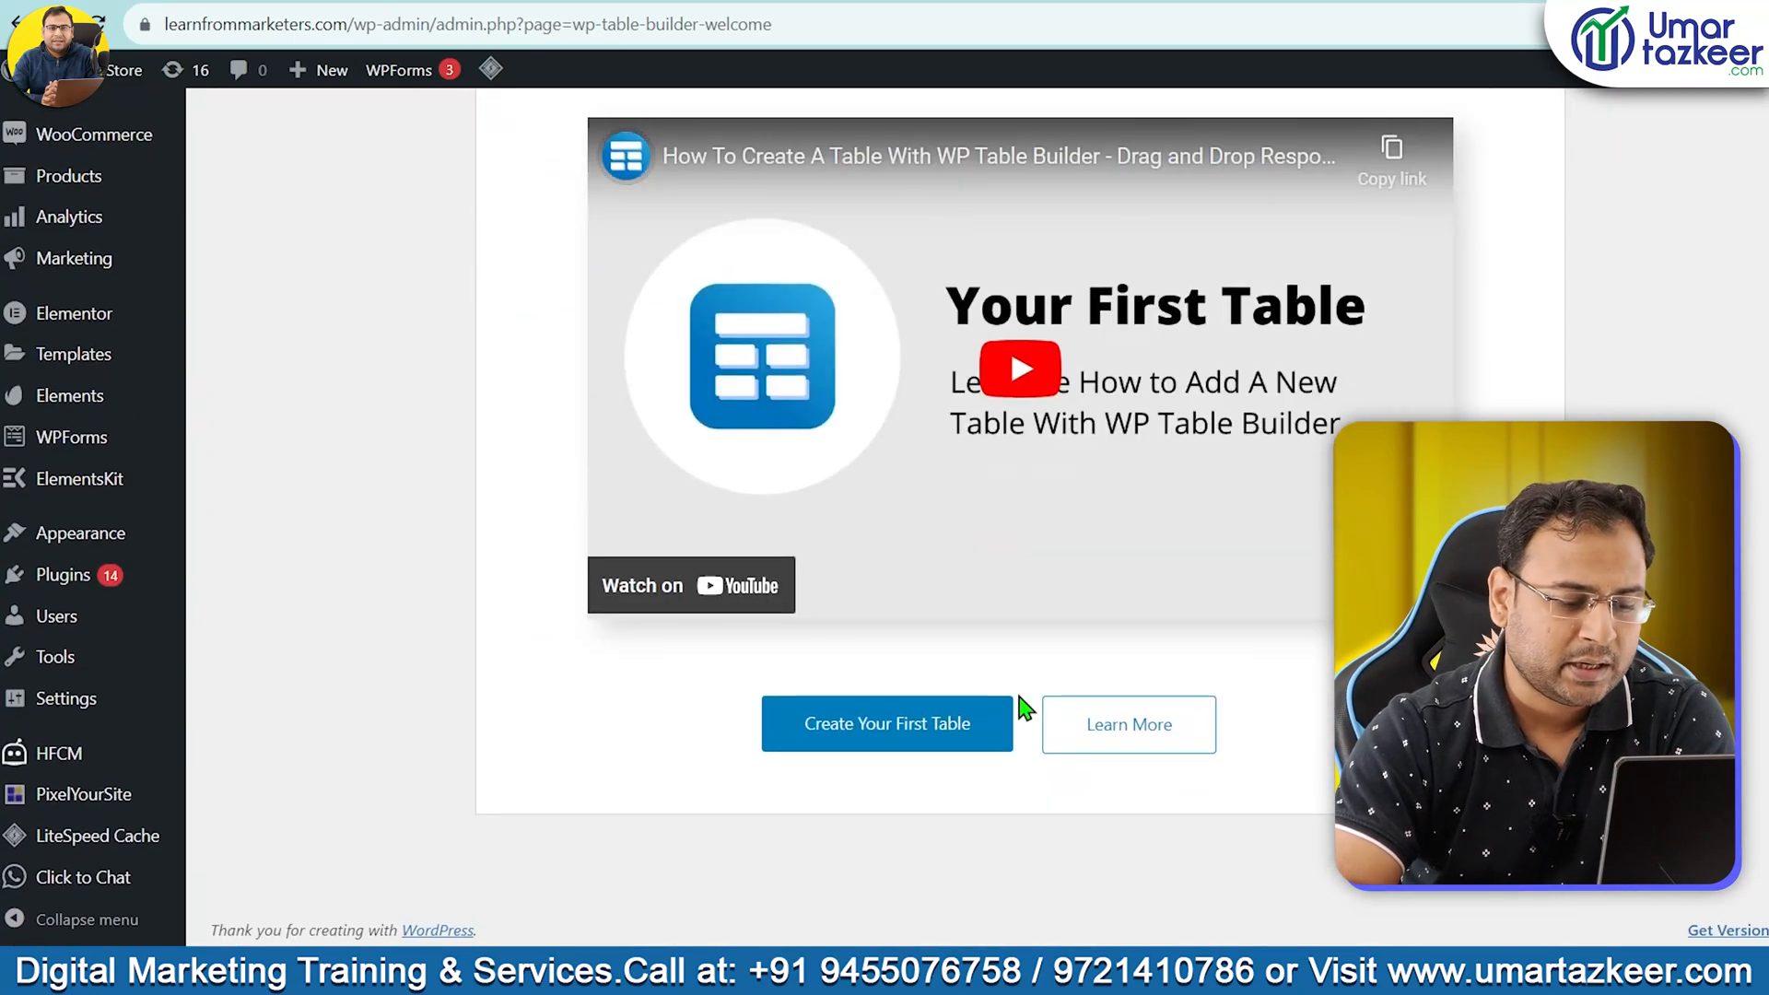
{"action": "left_click", "coordinate": [908, 743]}
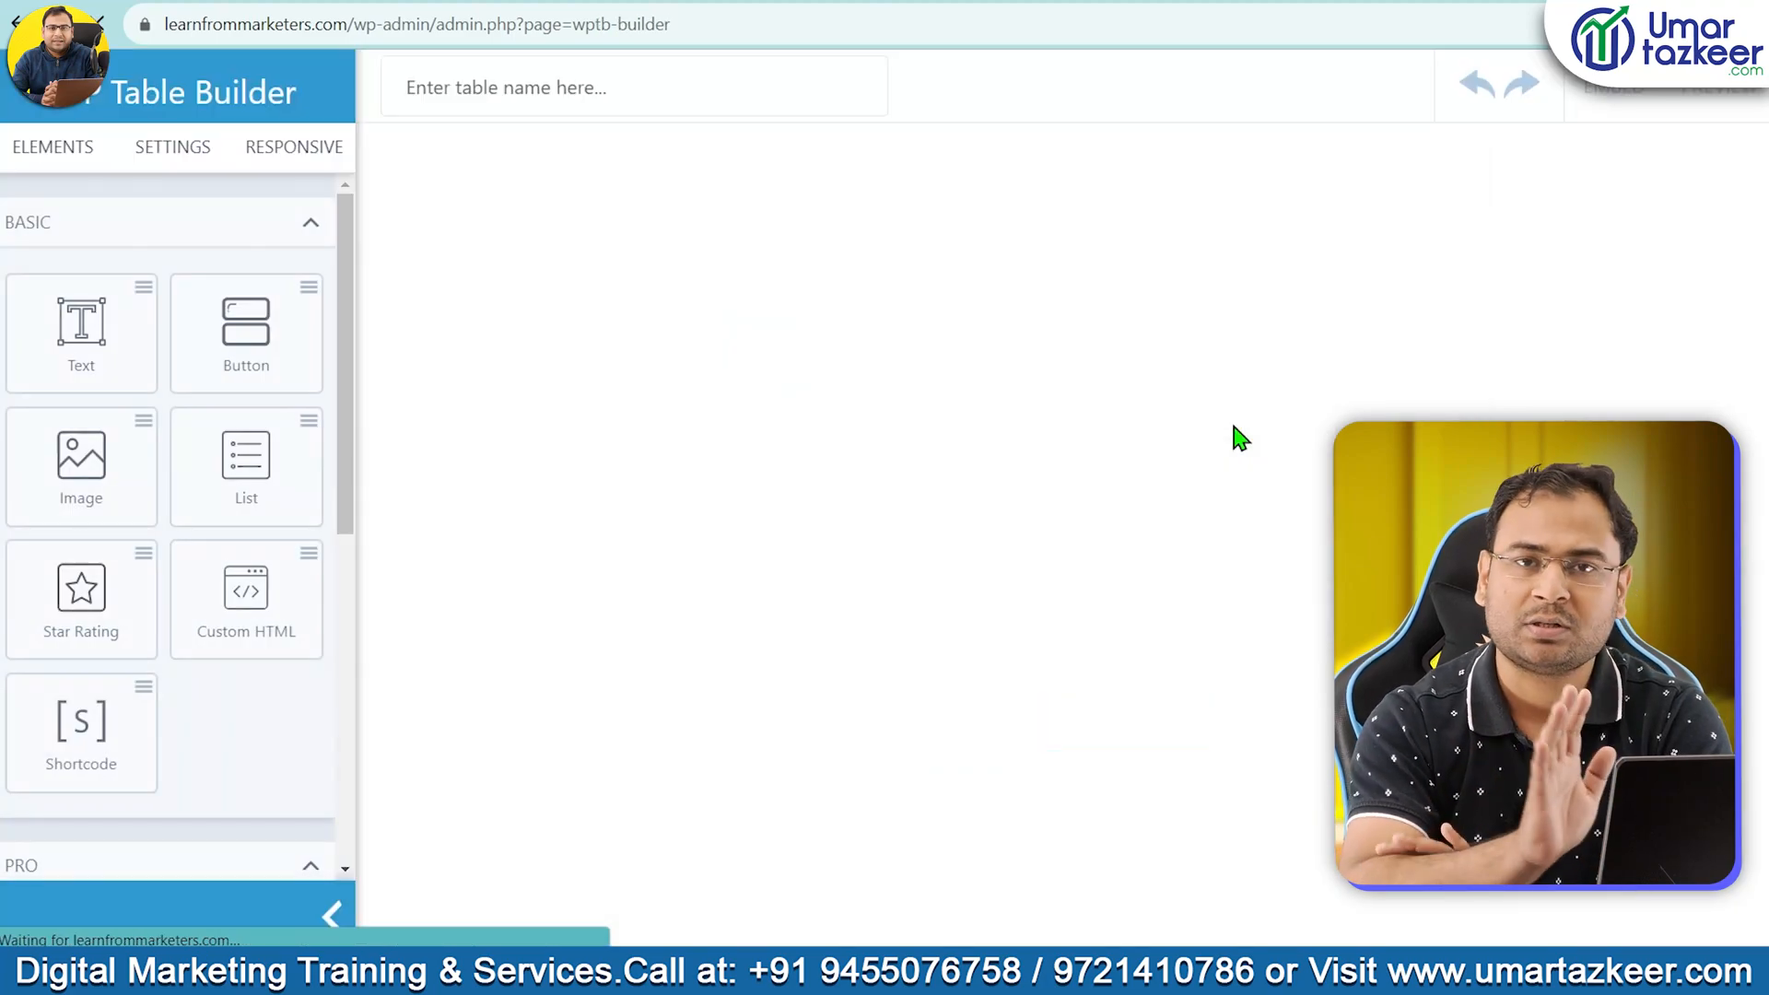
Look through the prebuilt table templates, from Employee Table - Base to the comparison and pricing designs
{"action": "scroll", "coordinate": [1233, 427], "scroll_direction": "down", "scroll_amount": 2}
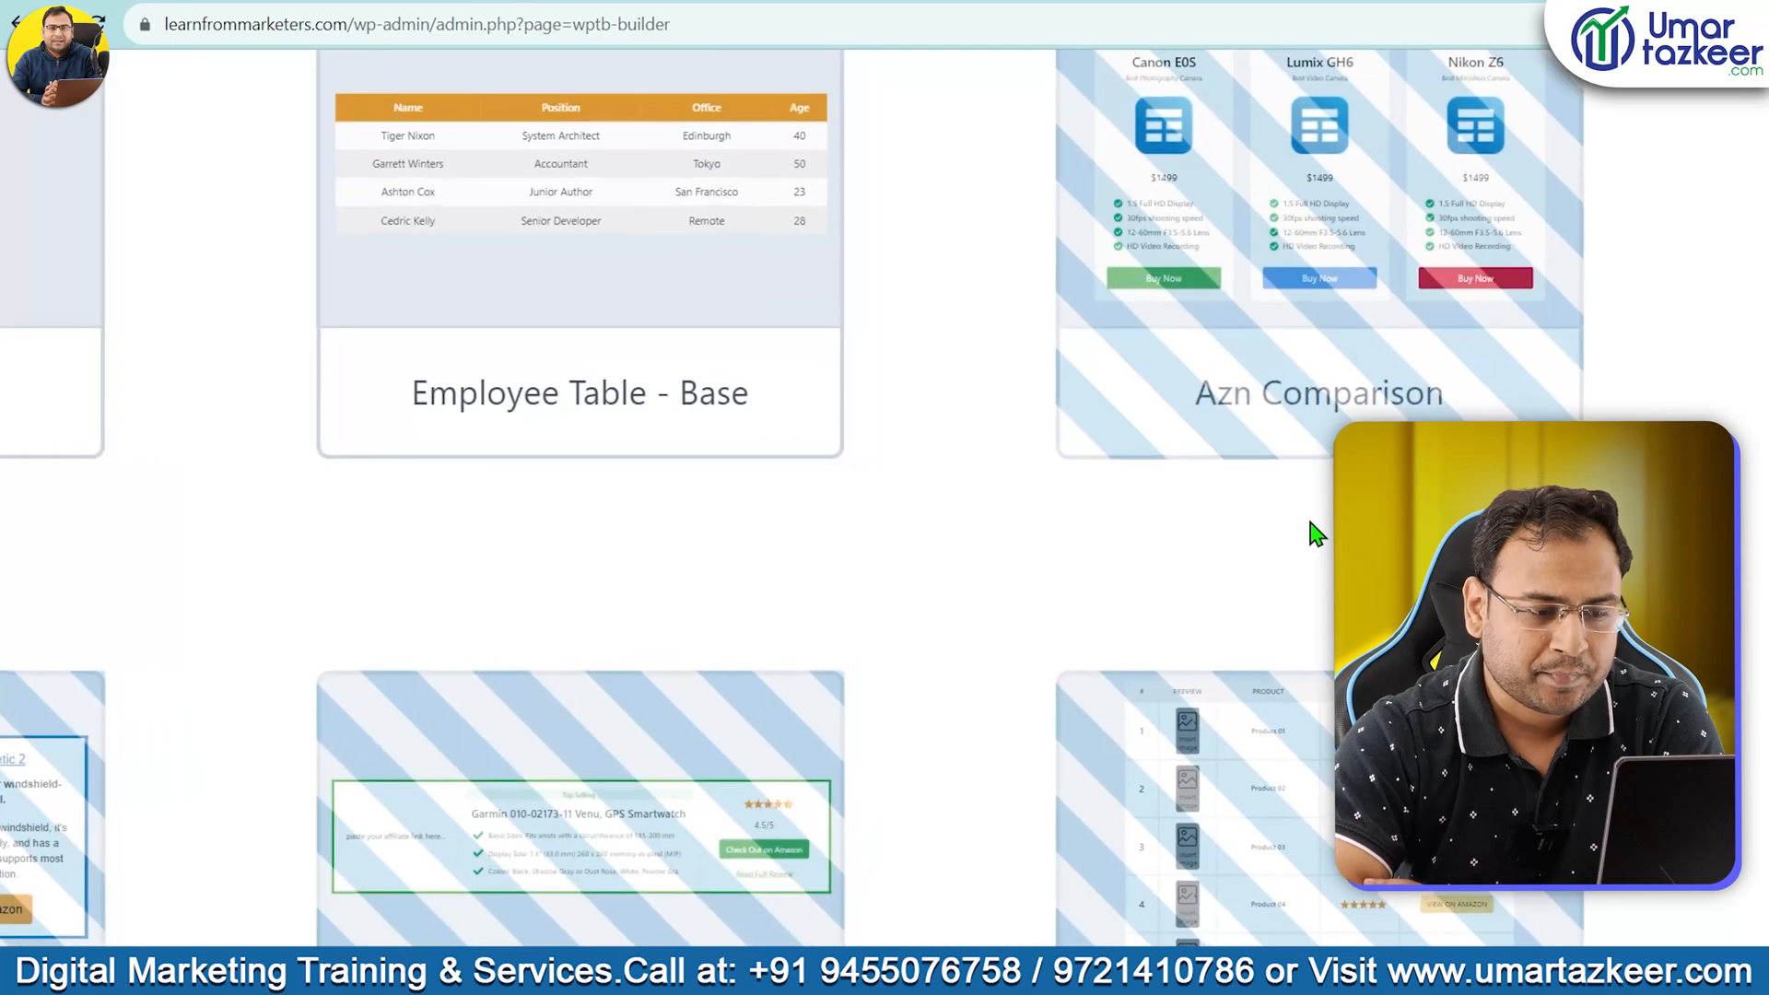
{"action": "scroll", "coordinate": [1318, 534], "scroll_direction": "up", "scroll_amount": 1}
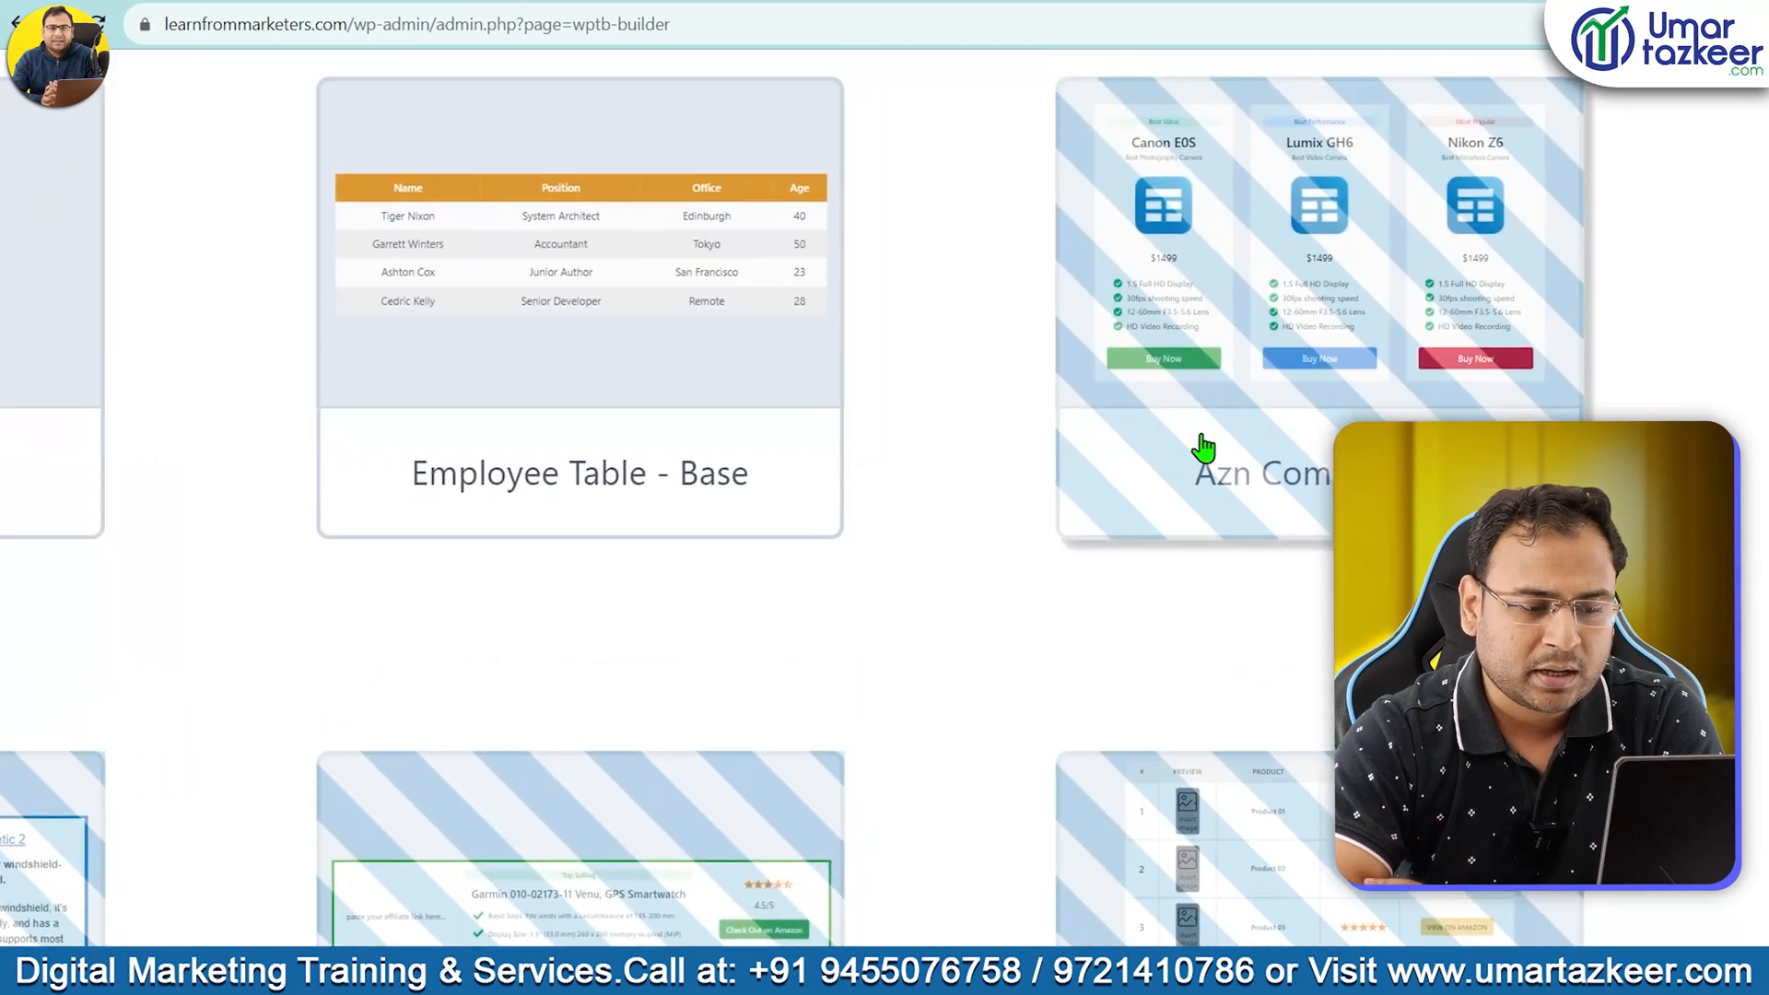
{"action": "scroll", "coordinate": [1433, 363], "scroll_direction": "down", "scroll_amount": 1}
{"action": "scroll", "coordinate": [1433, 363], "scroll_direction": "down", "scroll_amount": 5}
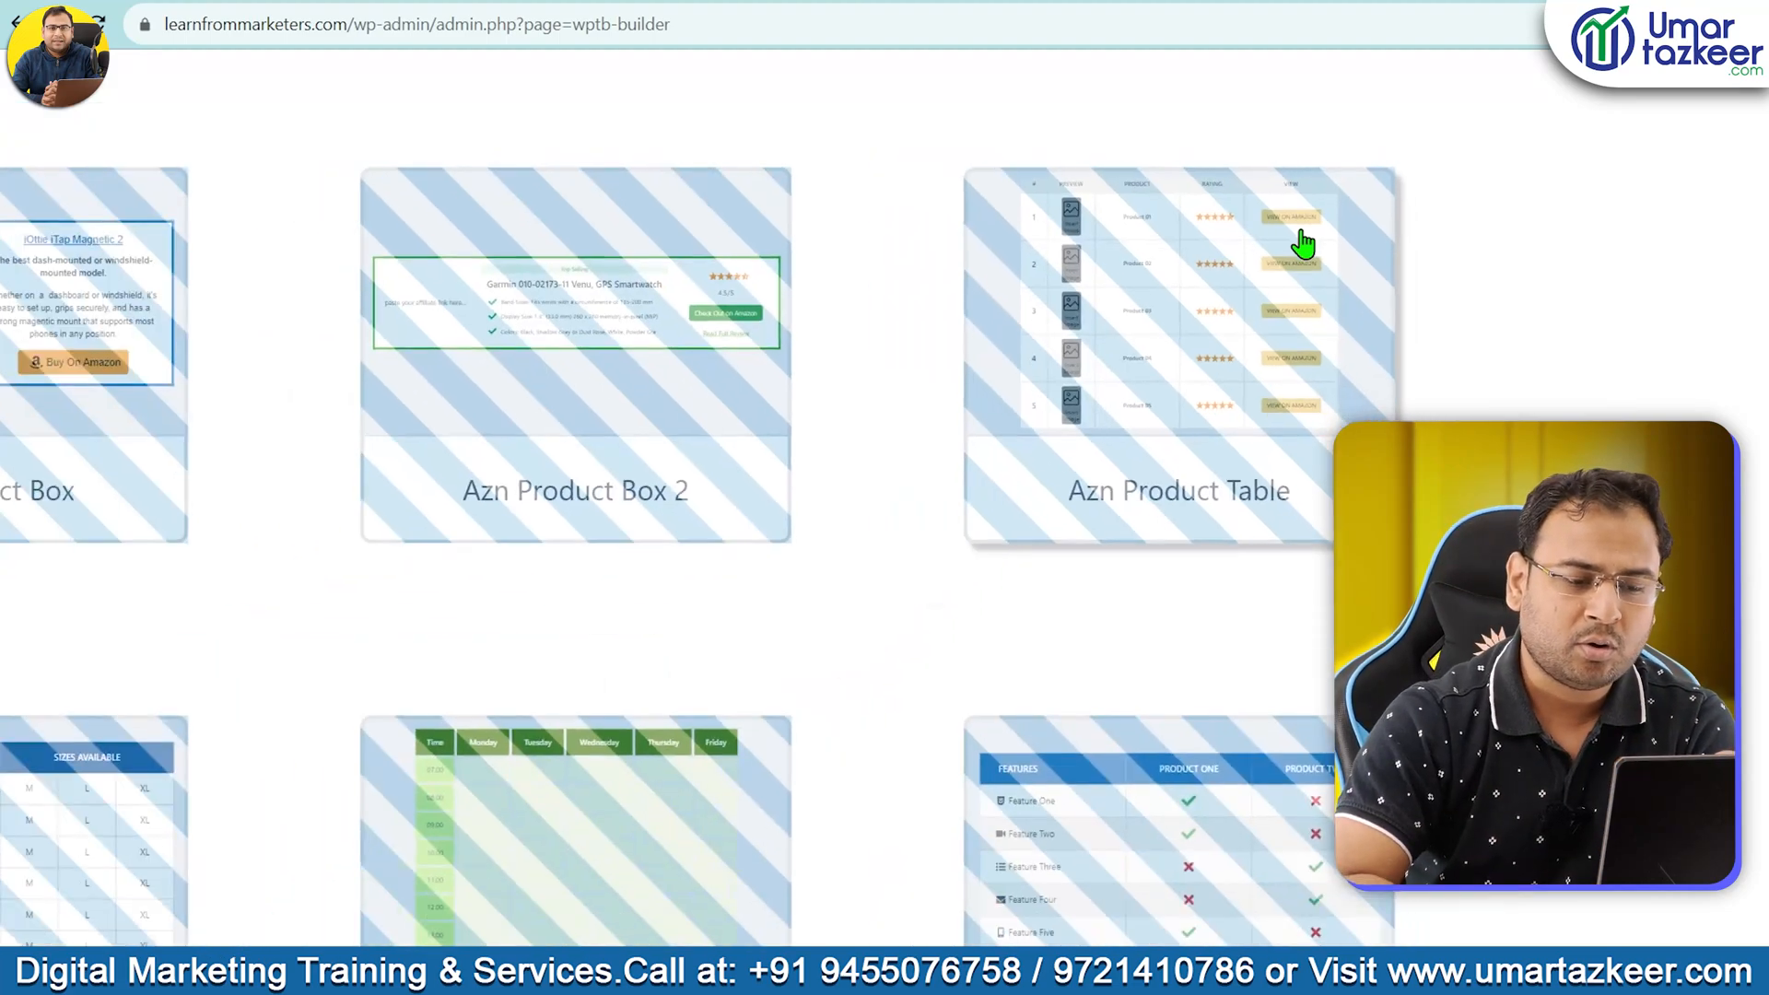
{"action": "scroll", "coordinate": [1069, 438], "scroll_direction": "down", "scroll_amount": 3}
{"action": "scroll", "coordinate": [1069, 440], "scroll_direction": "down", "scroll_amount": 2}
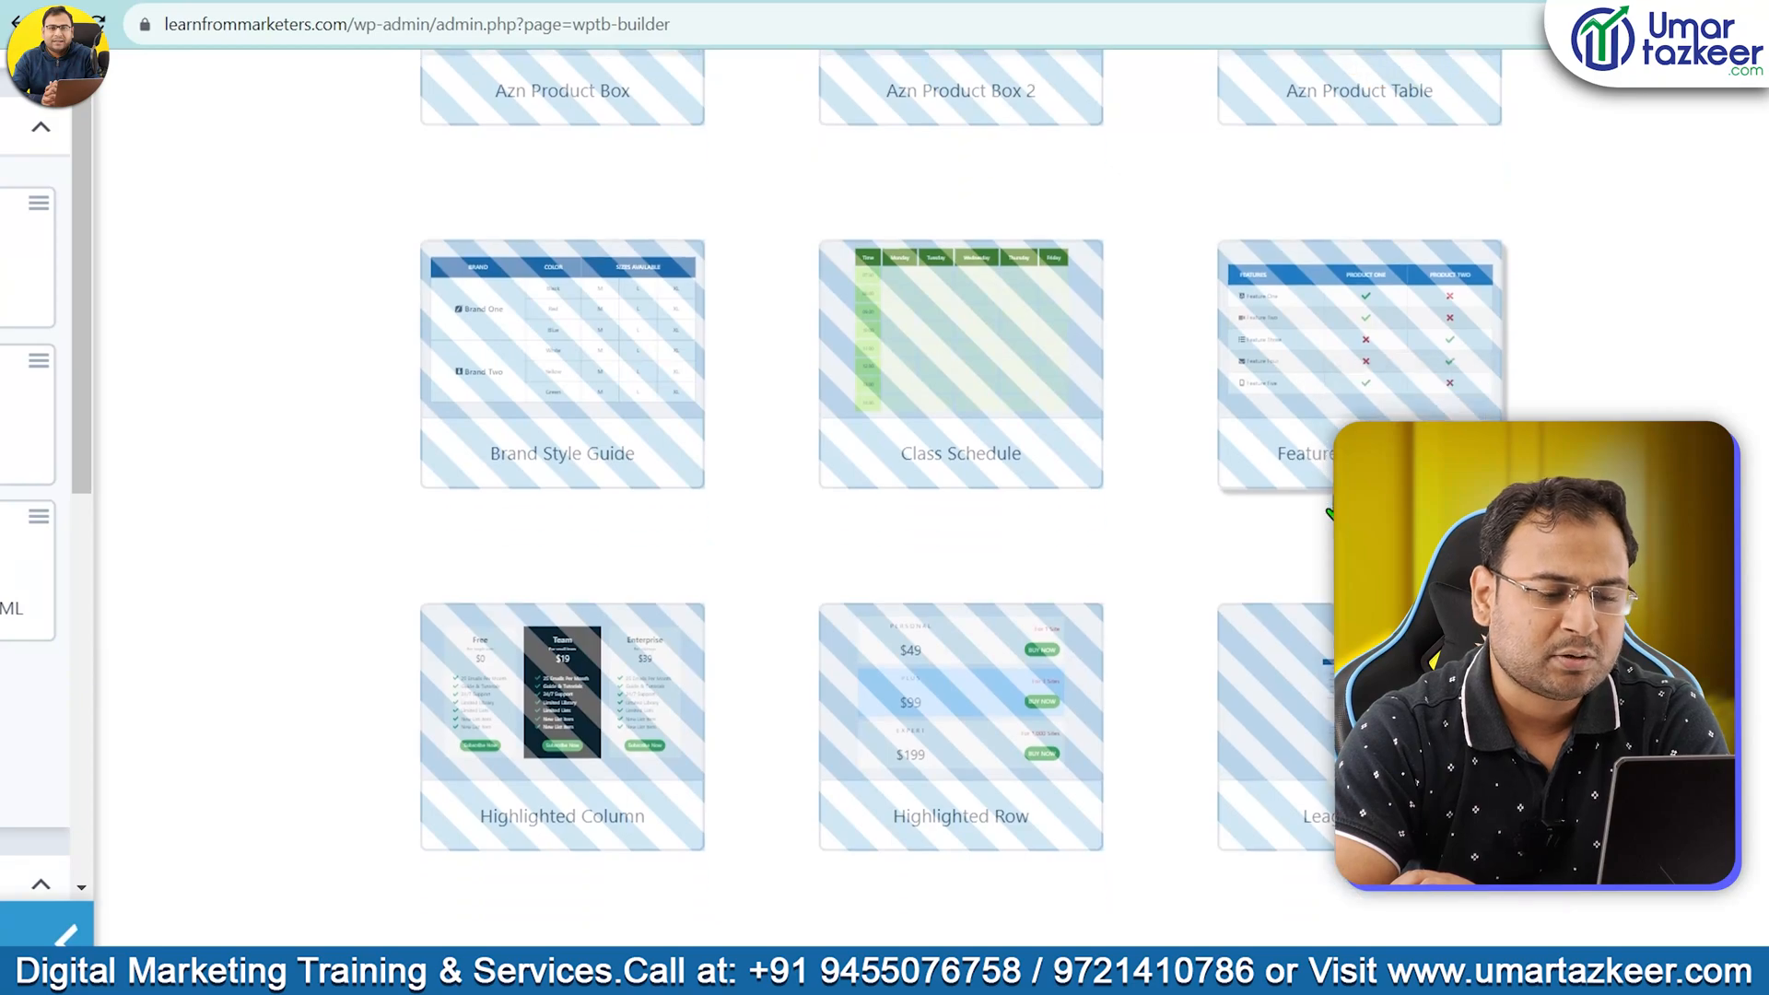
{"action": "scroll", "coordinate": [1345, 277], "scroll_direction": "down", "scroll_amount": 1}
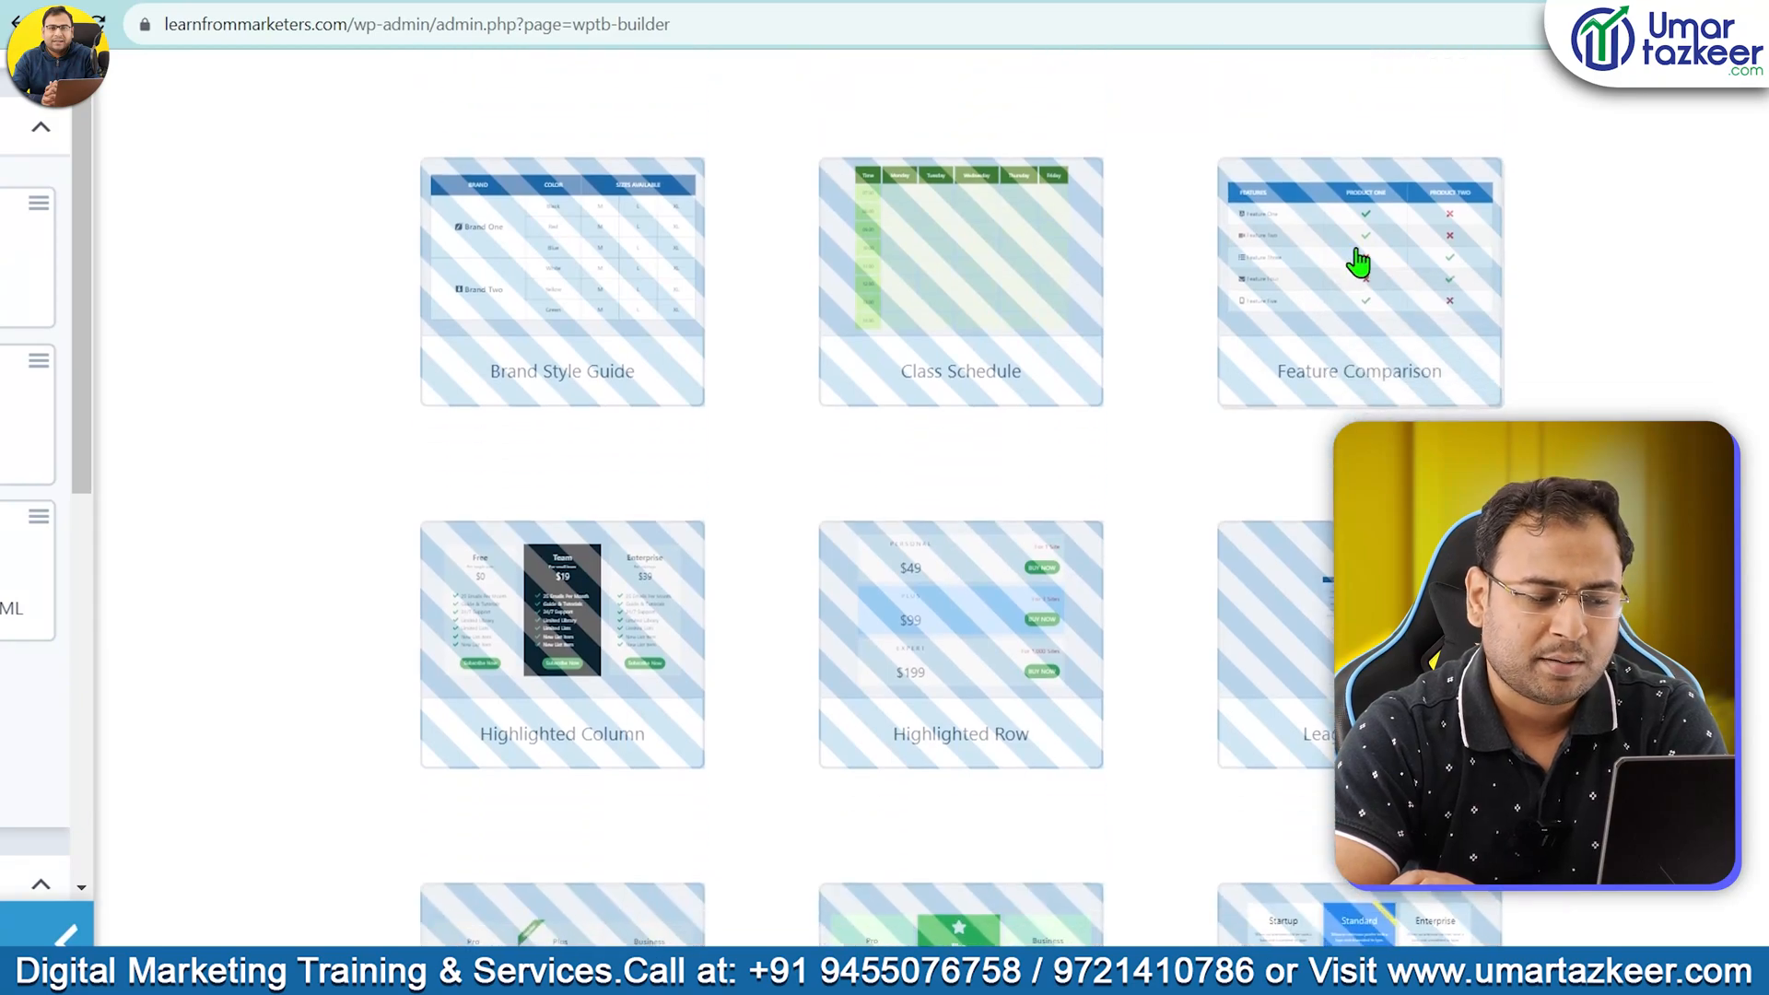
{"action": "scroll", "coordinate": [1303, 343], "scroll_direction": "up", "scroll_amount": 4}
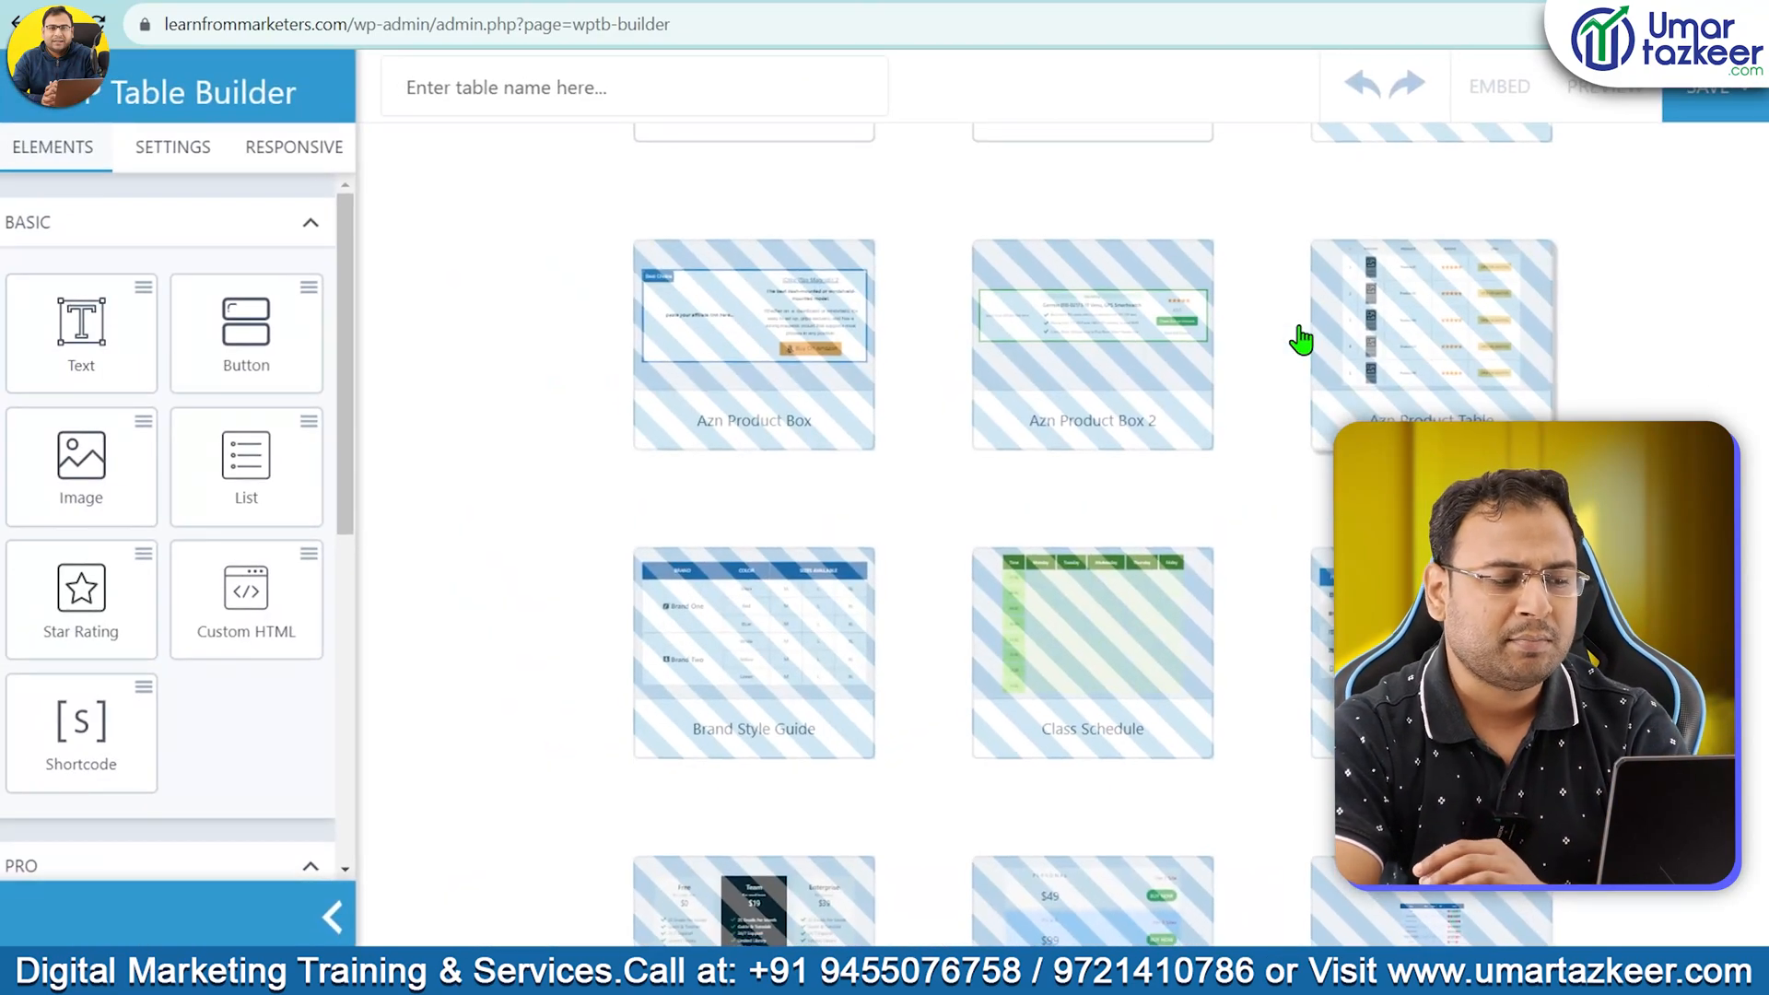
{"action": "scroll", "coordinate": [1302, 339], "scroll_direction": "up", "scroll_amount": 5}
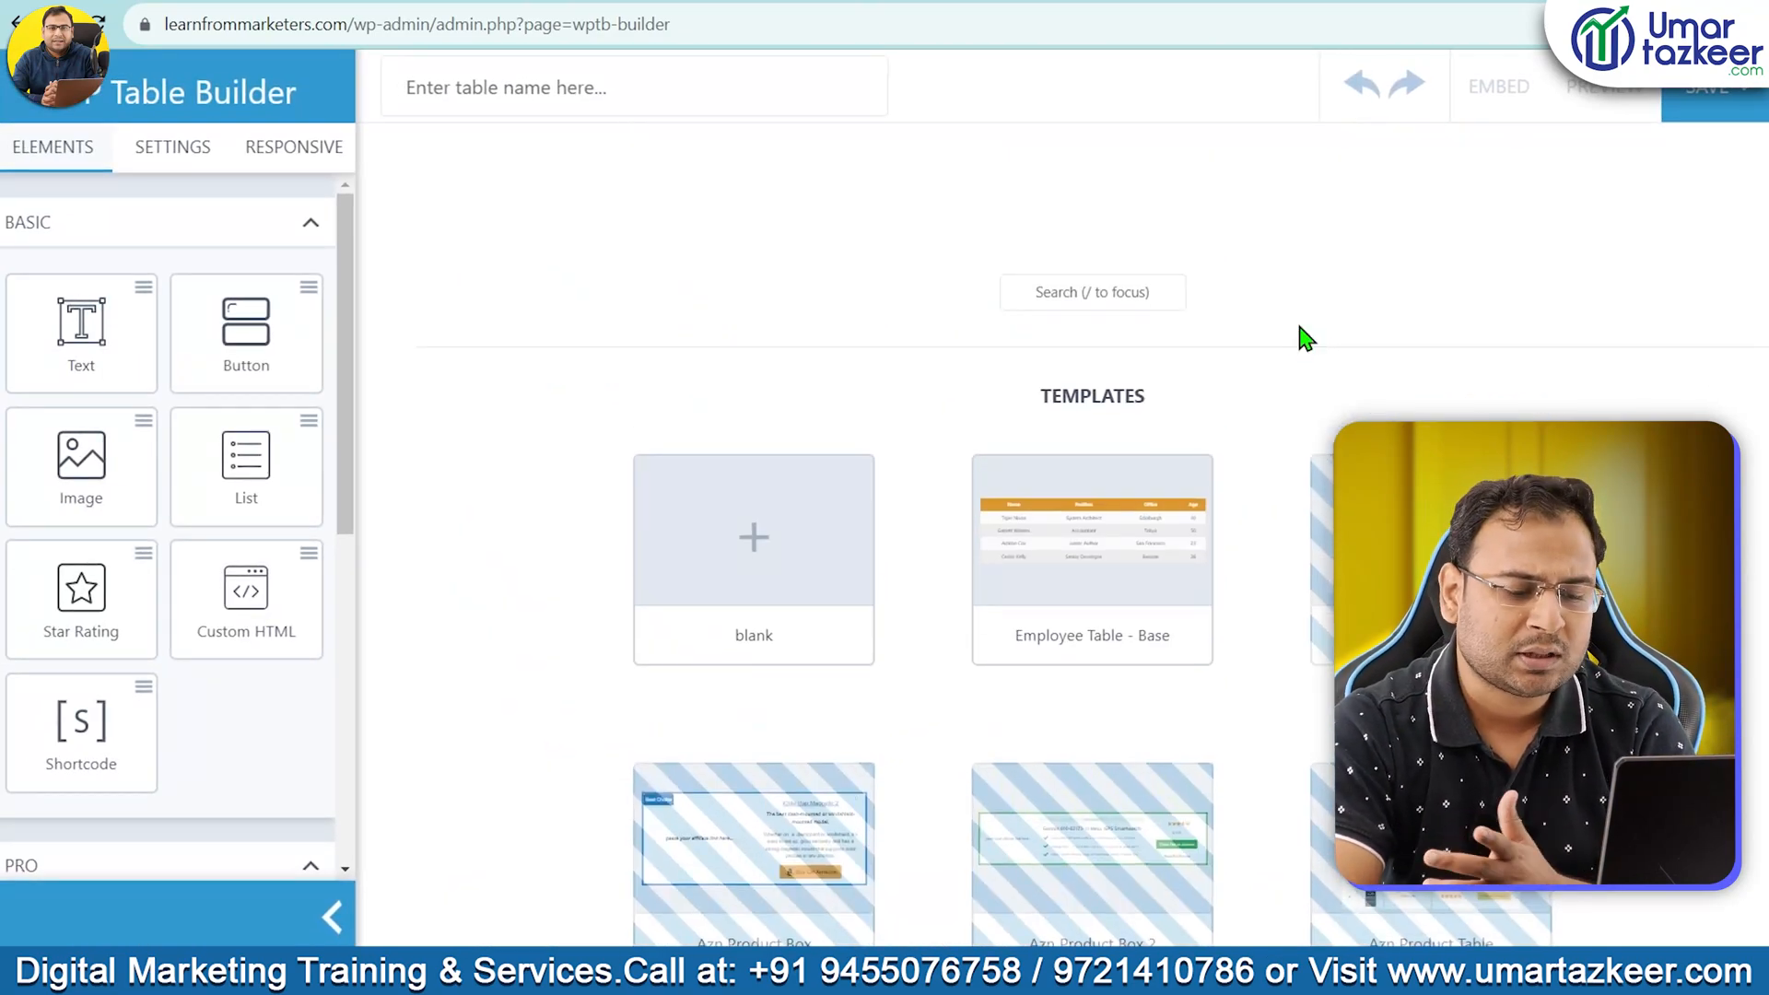
{"action": "scroll", "coordinate": [1306, 339], "scroll_direction": "down", "scroll_amount": 1}
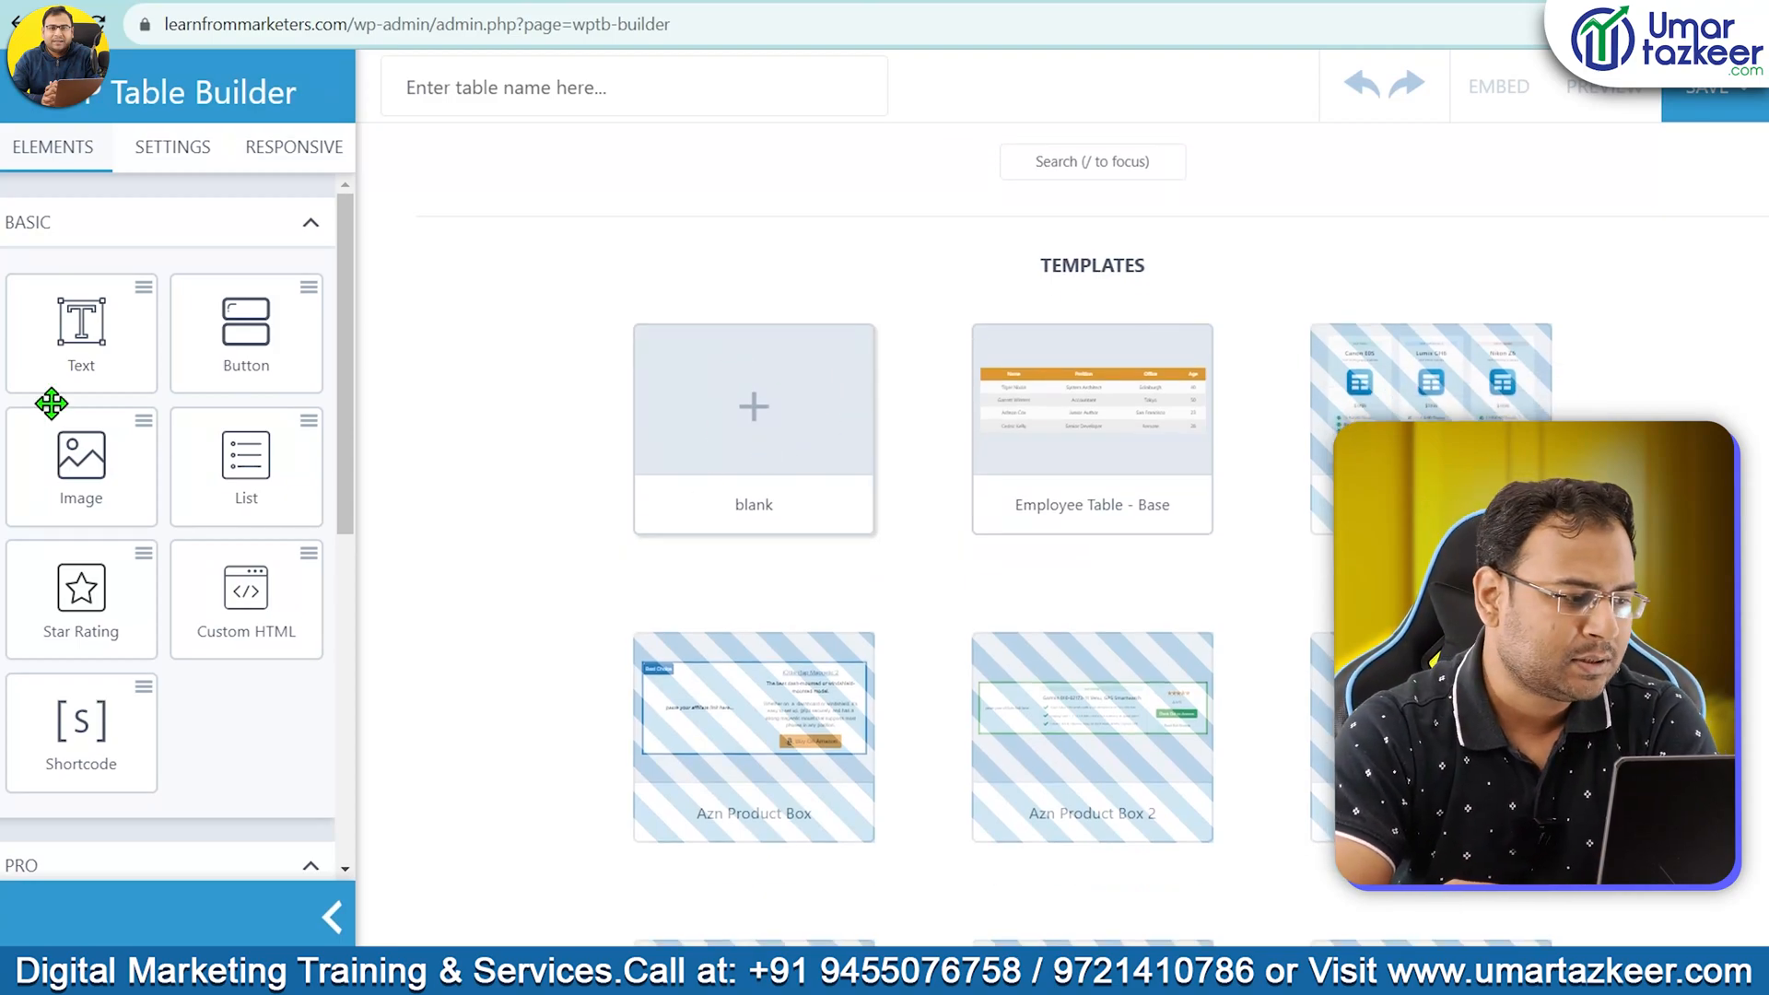
{"action": "scroll", "coordinate": [263, 444], "scroll_direction": "down", "scroll_amount": 4}
{"action": "scroll", "coordinate": [263, 444], "scroll_direction": "up", "scroll_amount": 4}
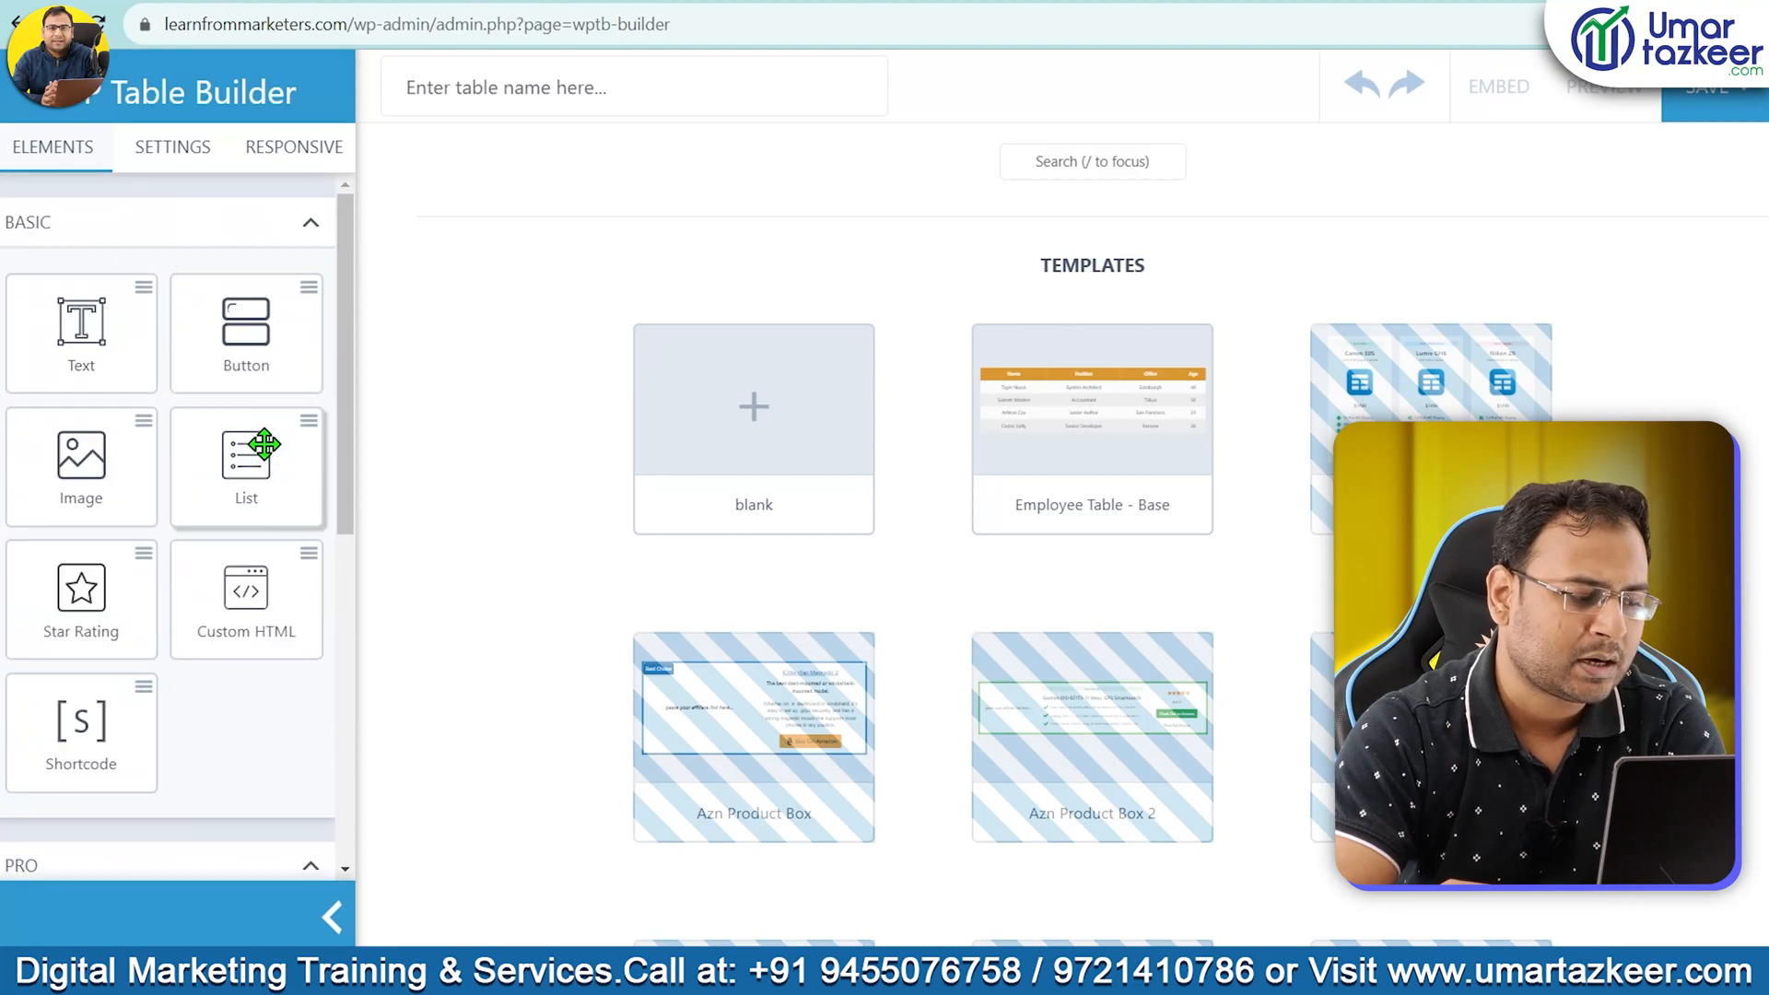
Generate a blank table with 5 rows and 5 columns
{"action": "left_click", "coordinate": [770, 412]}
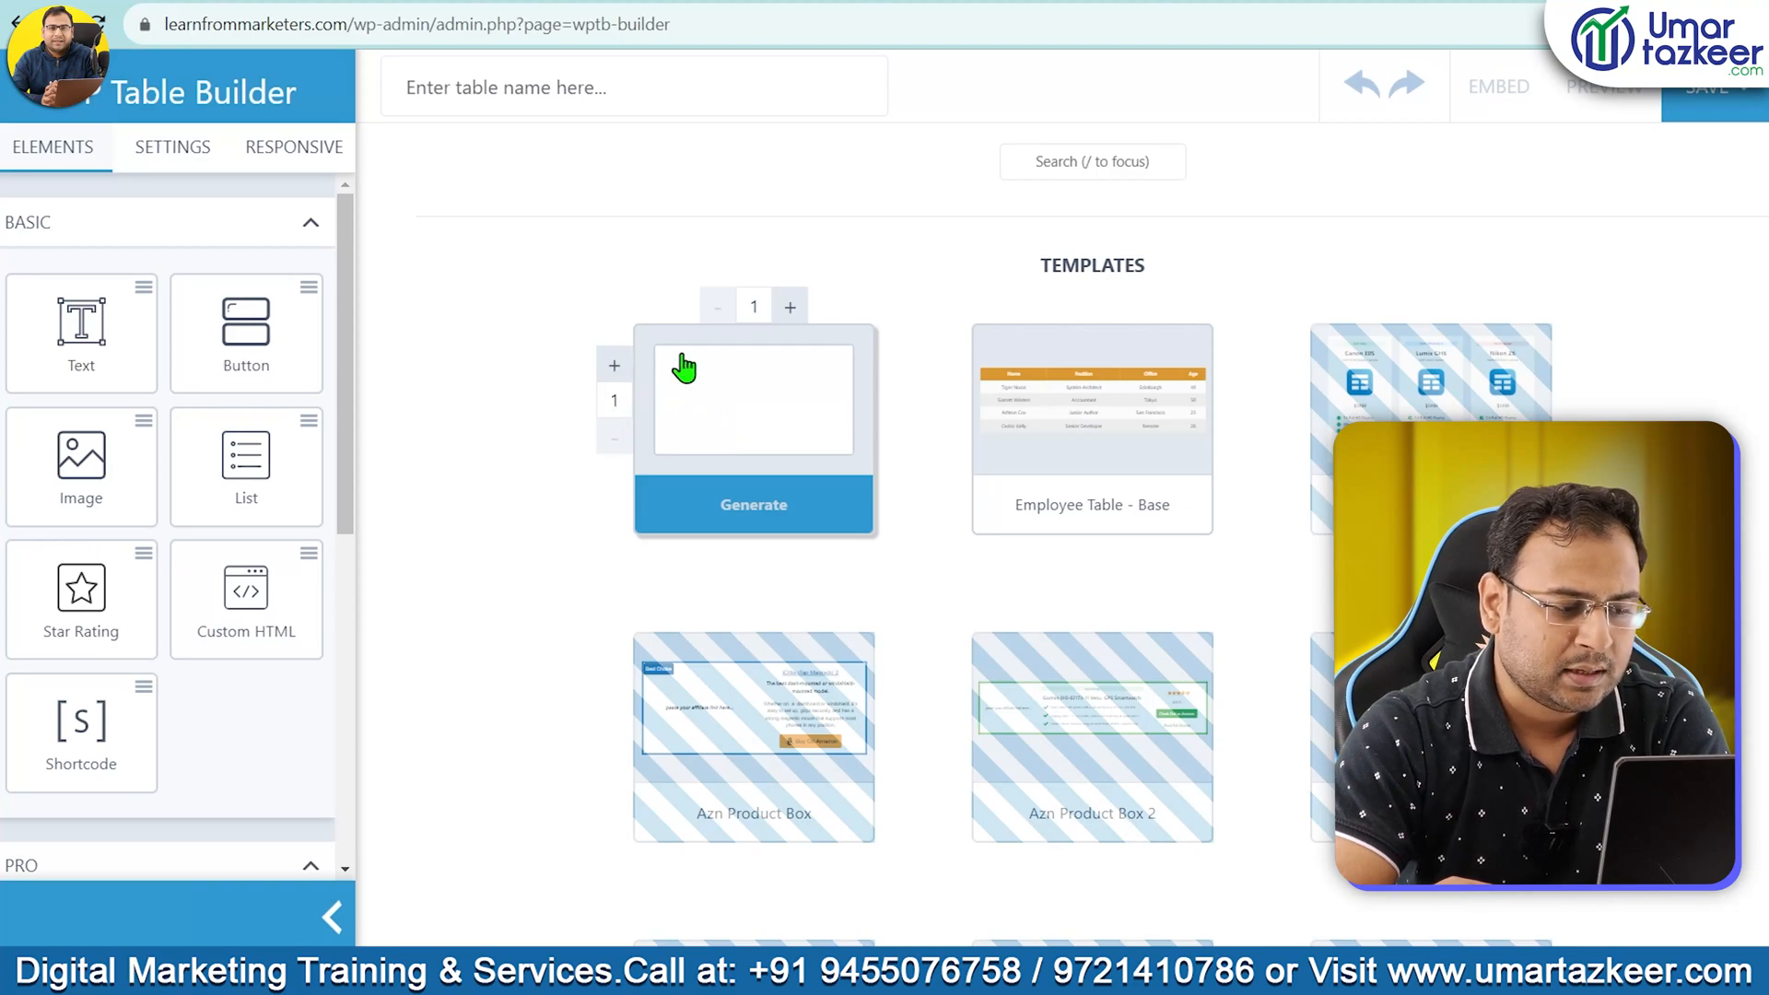
{"action": "left_click", "coordinate": [615, 369]}
{"action": "left_click", "coordinate": [615, 369]}
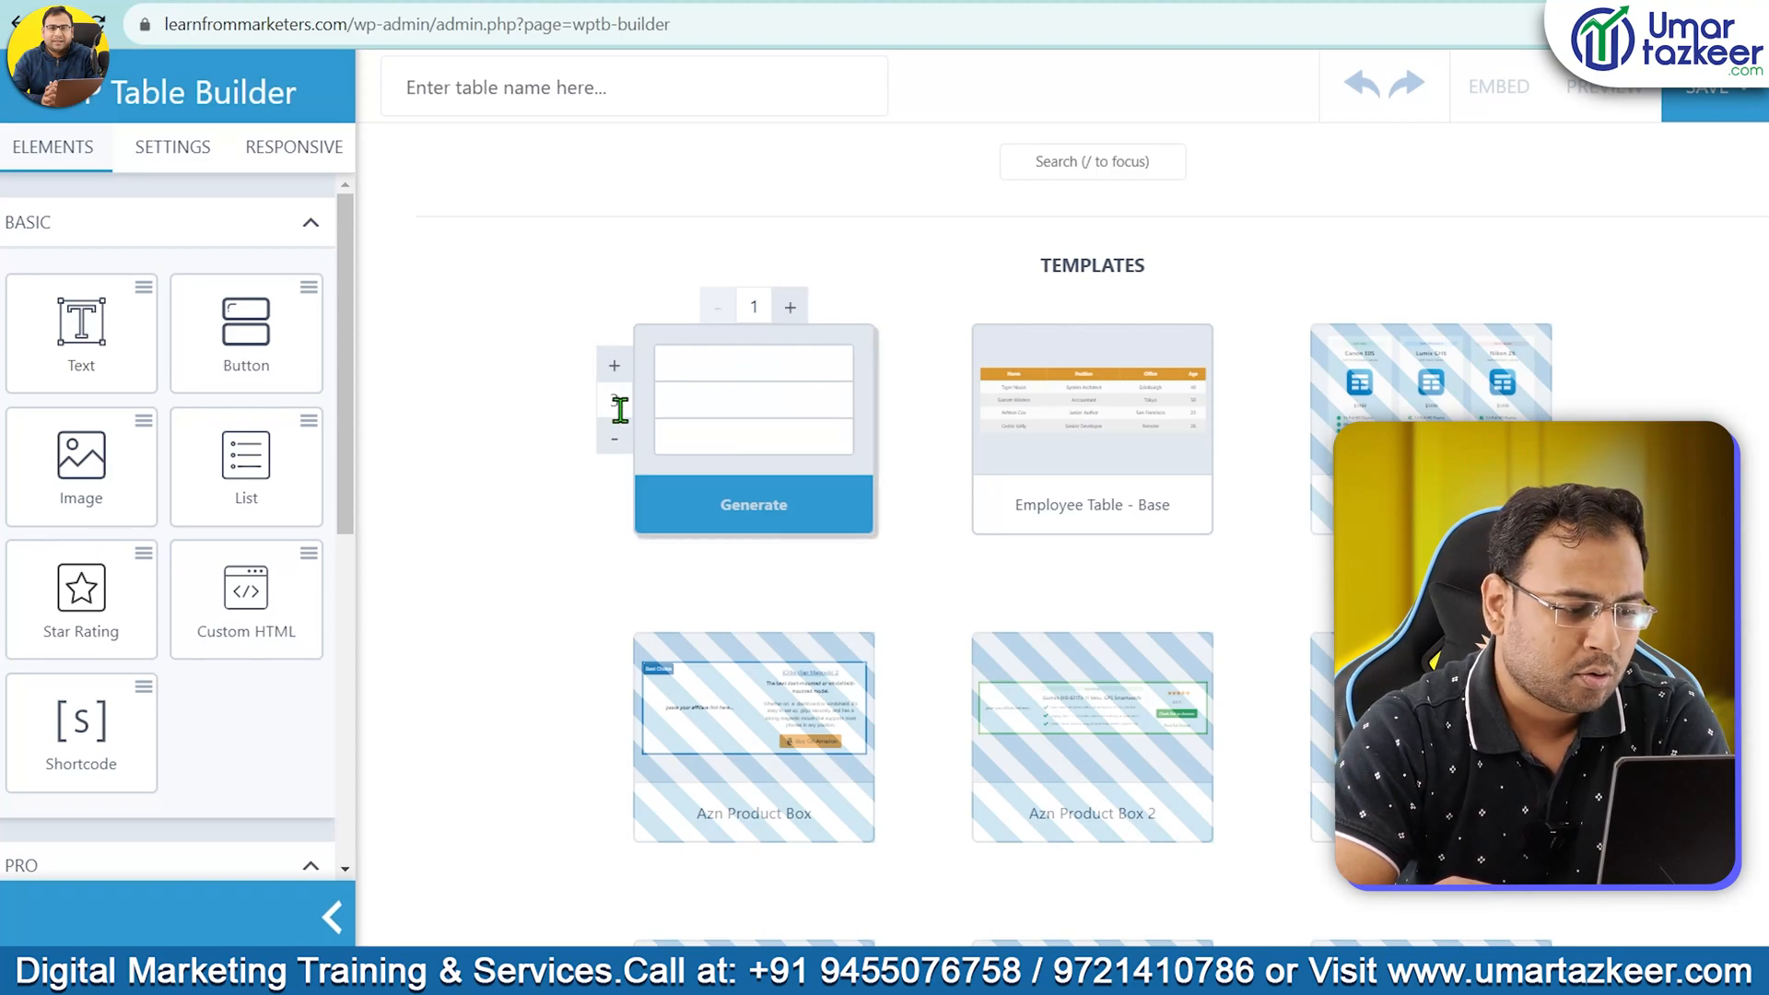
{"action": "left_click", "coordinate": [615, 368]}
{"action": "left_click", "coordinate": [614, 369]}
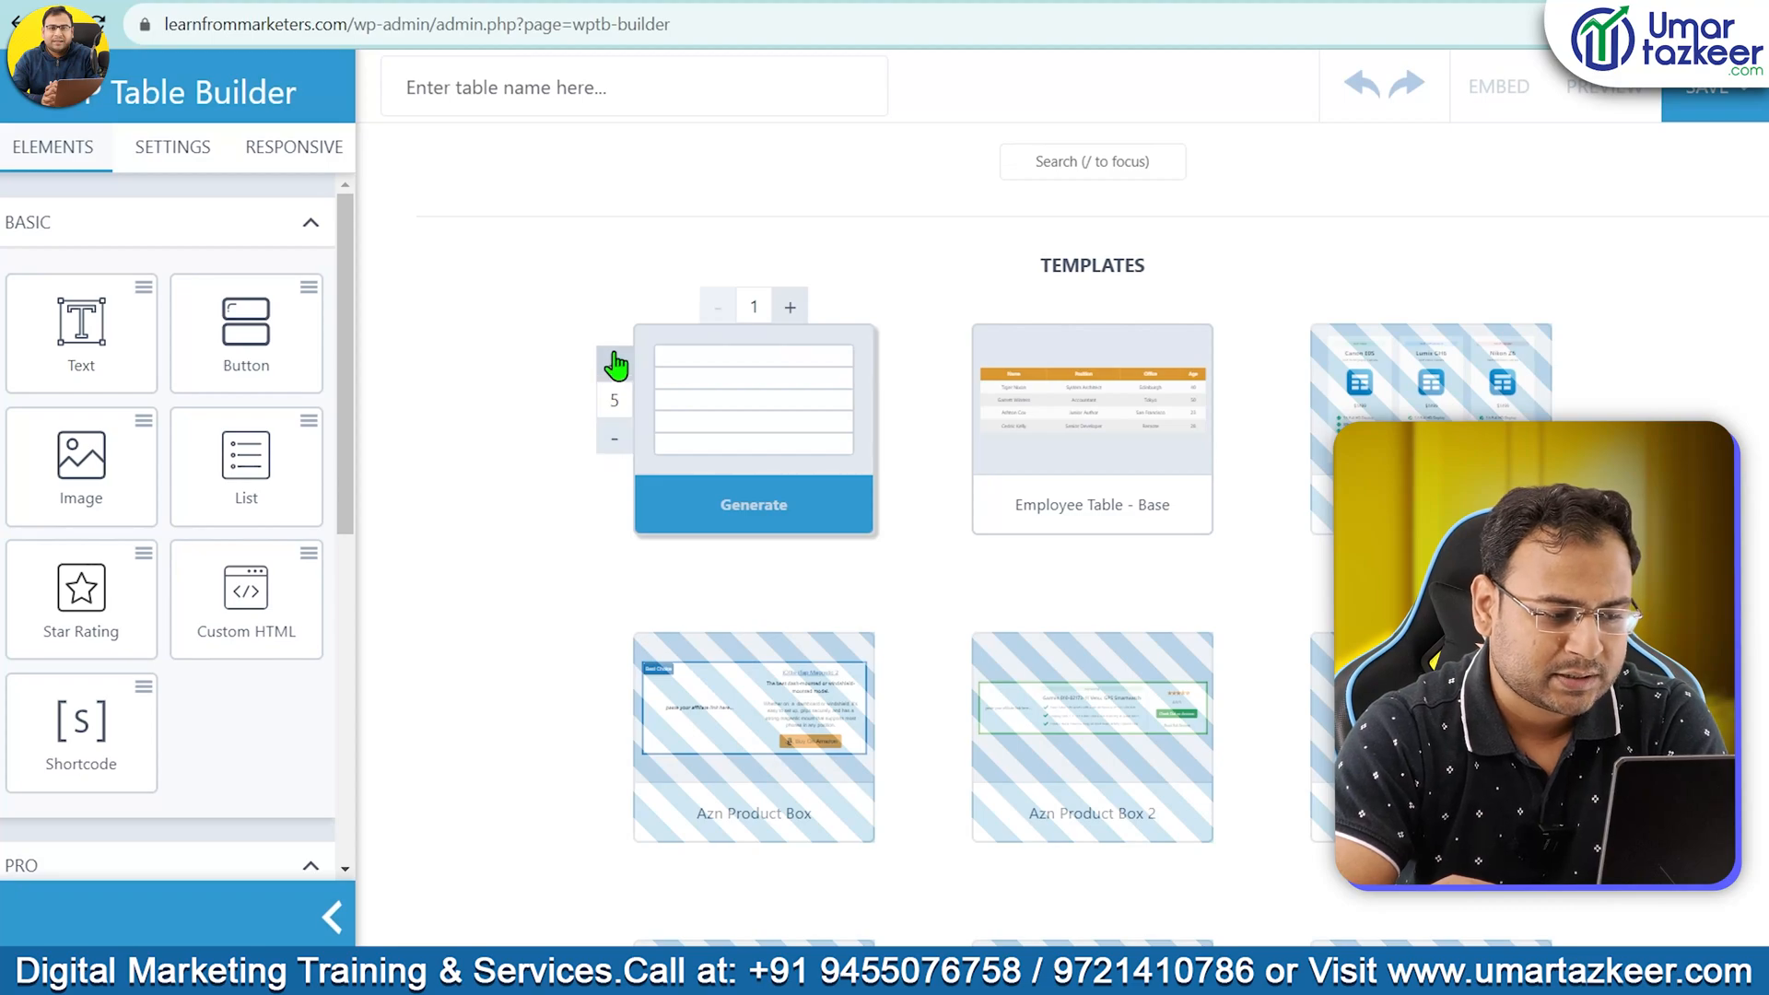
{"action": "left_click", "coordinate": [791, 307]}
{"action": "left_click", "coordinate": [791, 307]}
{"action": "left_click", "coordinate": [791, 307]}
{"action": "left_click", "coordinate": [791, 307]}
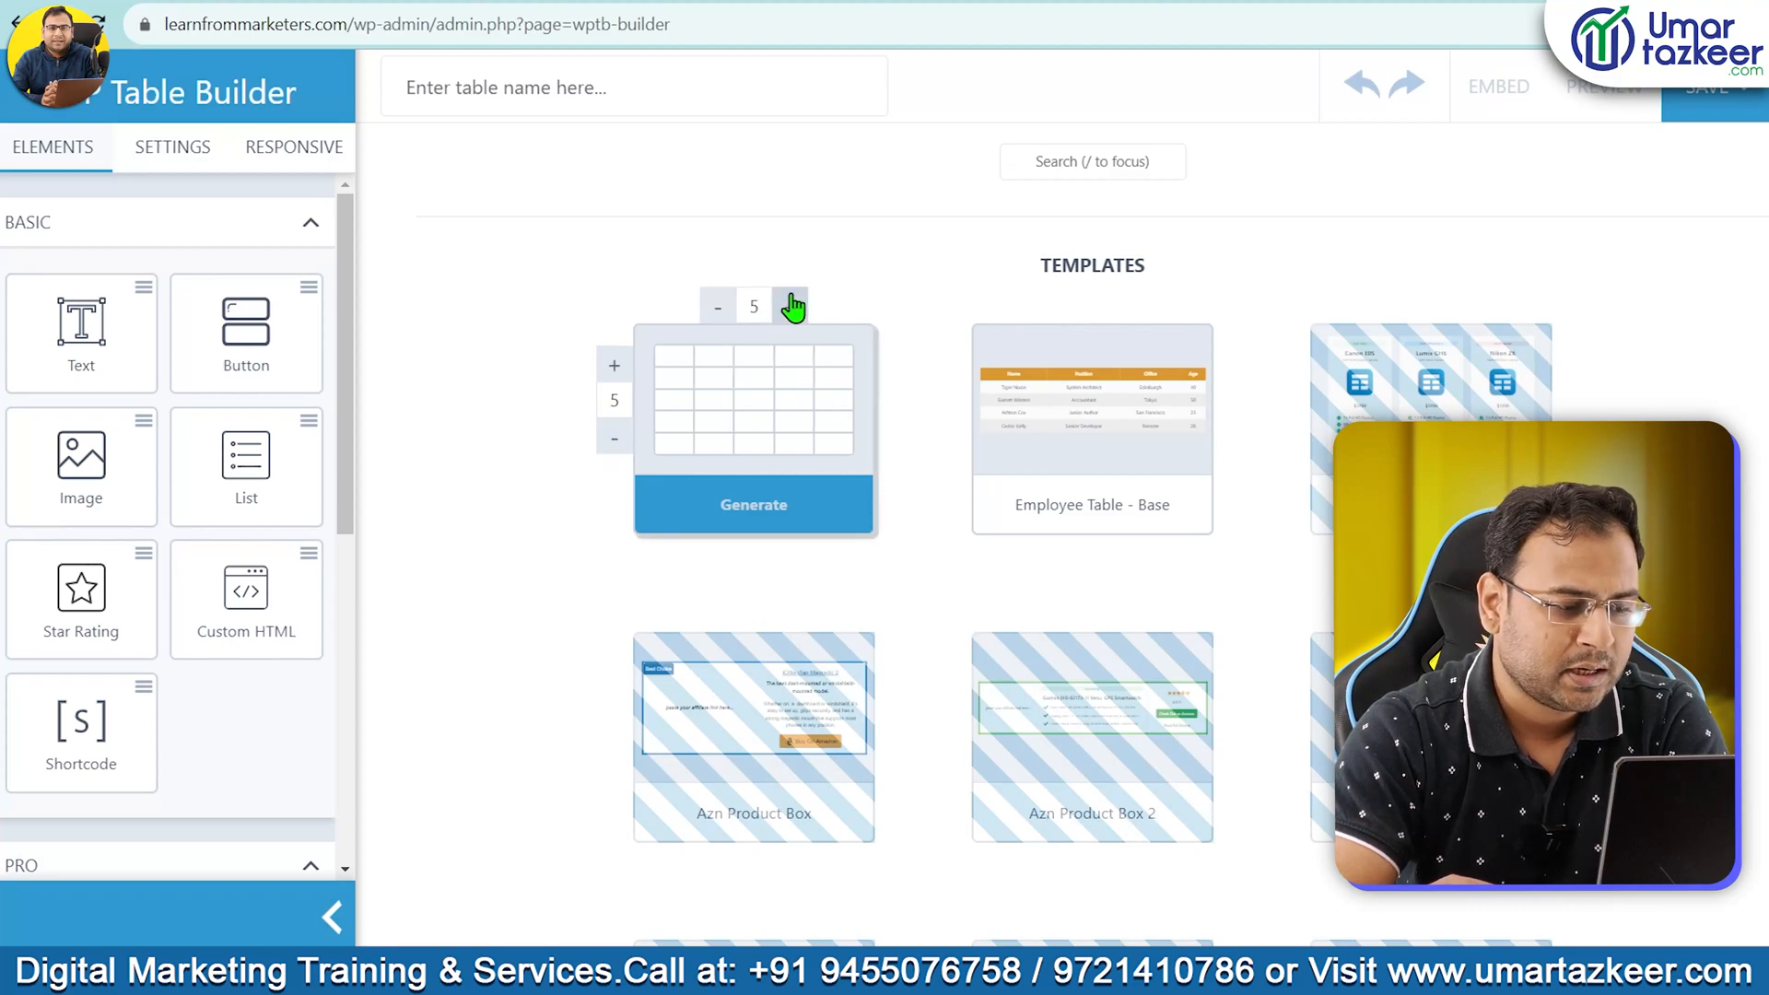
{"action": "left_click", "coordinate": [749, 508]}
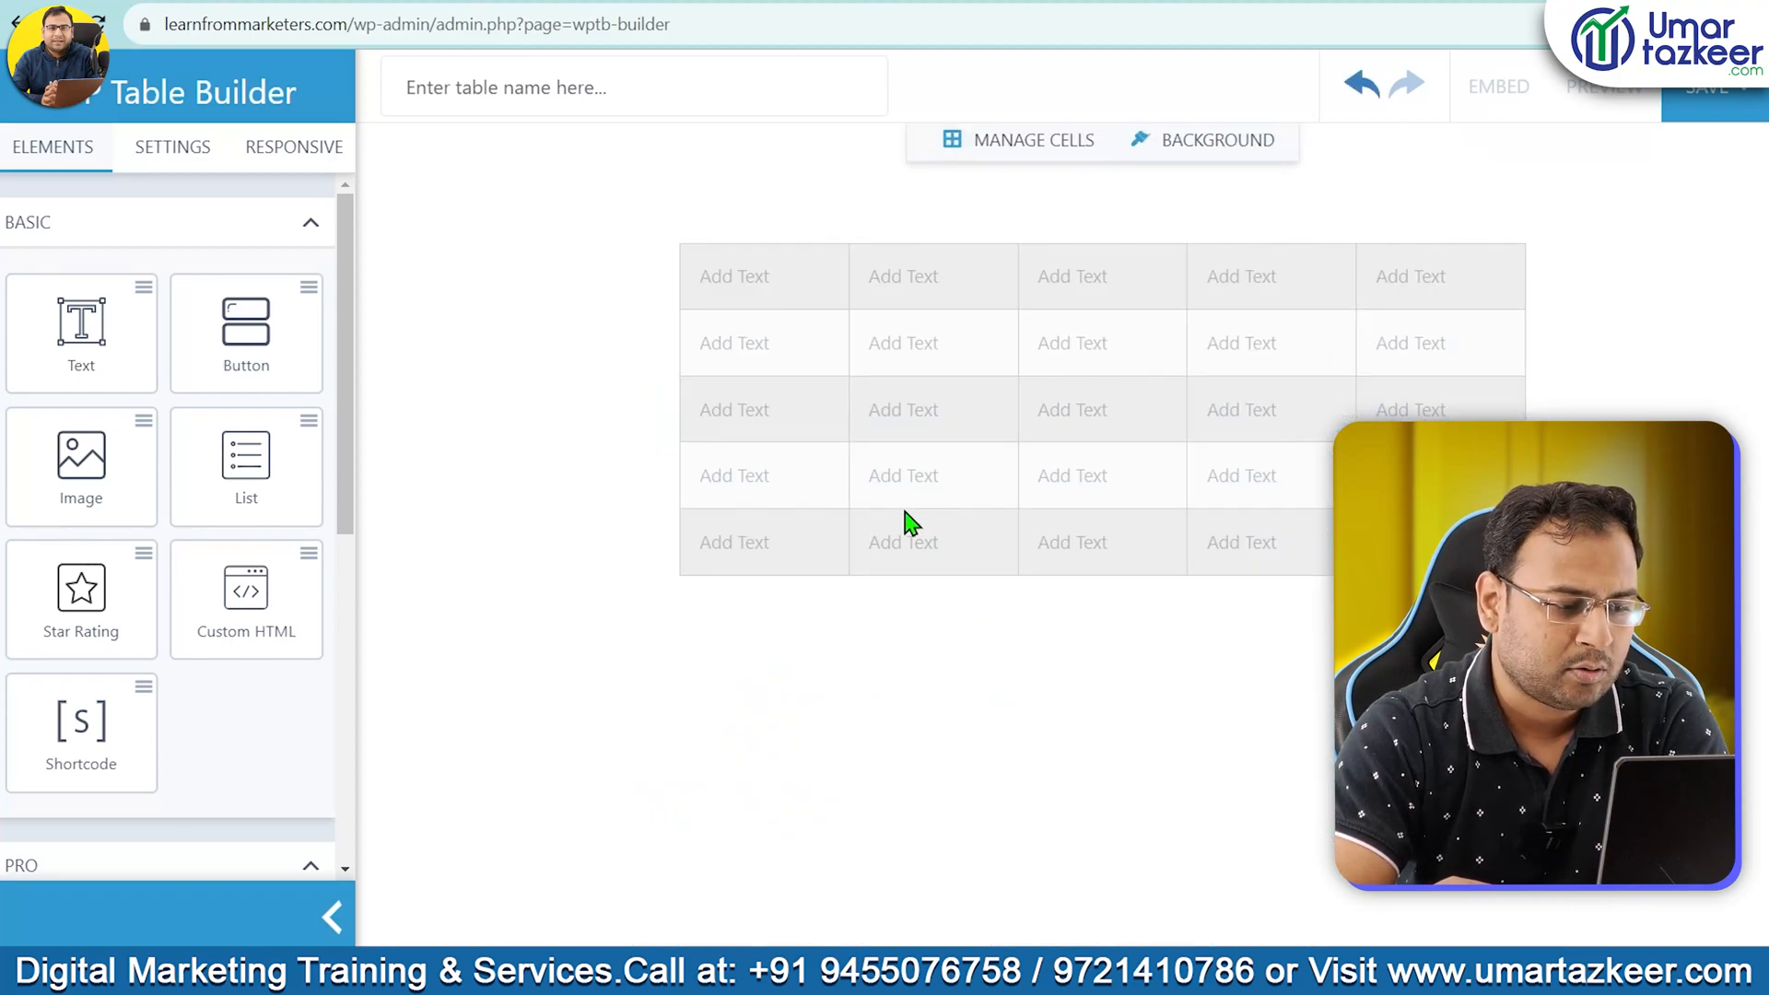
Label the first two header cells "Product Name" and "Product Image"
{"action": "left_click", "coordinate": [774, 276]}
{"action": "type", "text": "Product Name"}
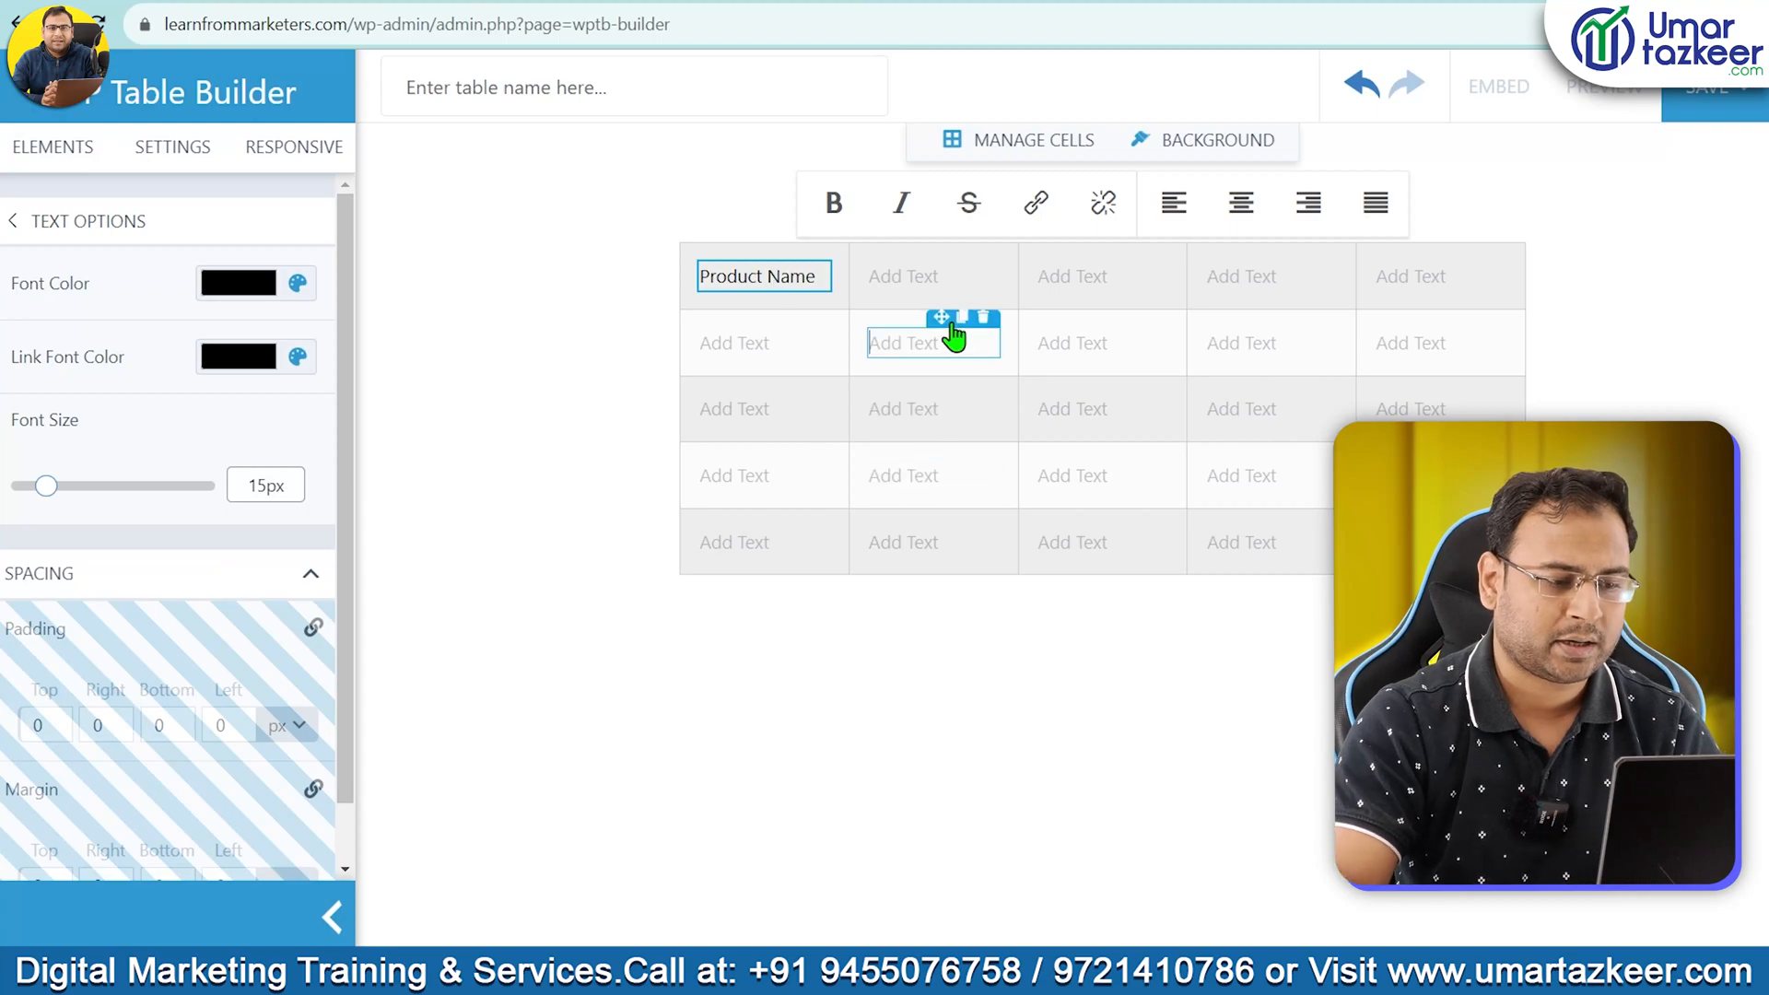
{"action": "left_click", "coordinate": [926, 297]}
{"action": "type", "text": "Product Image"}
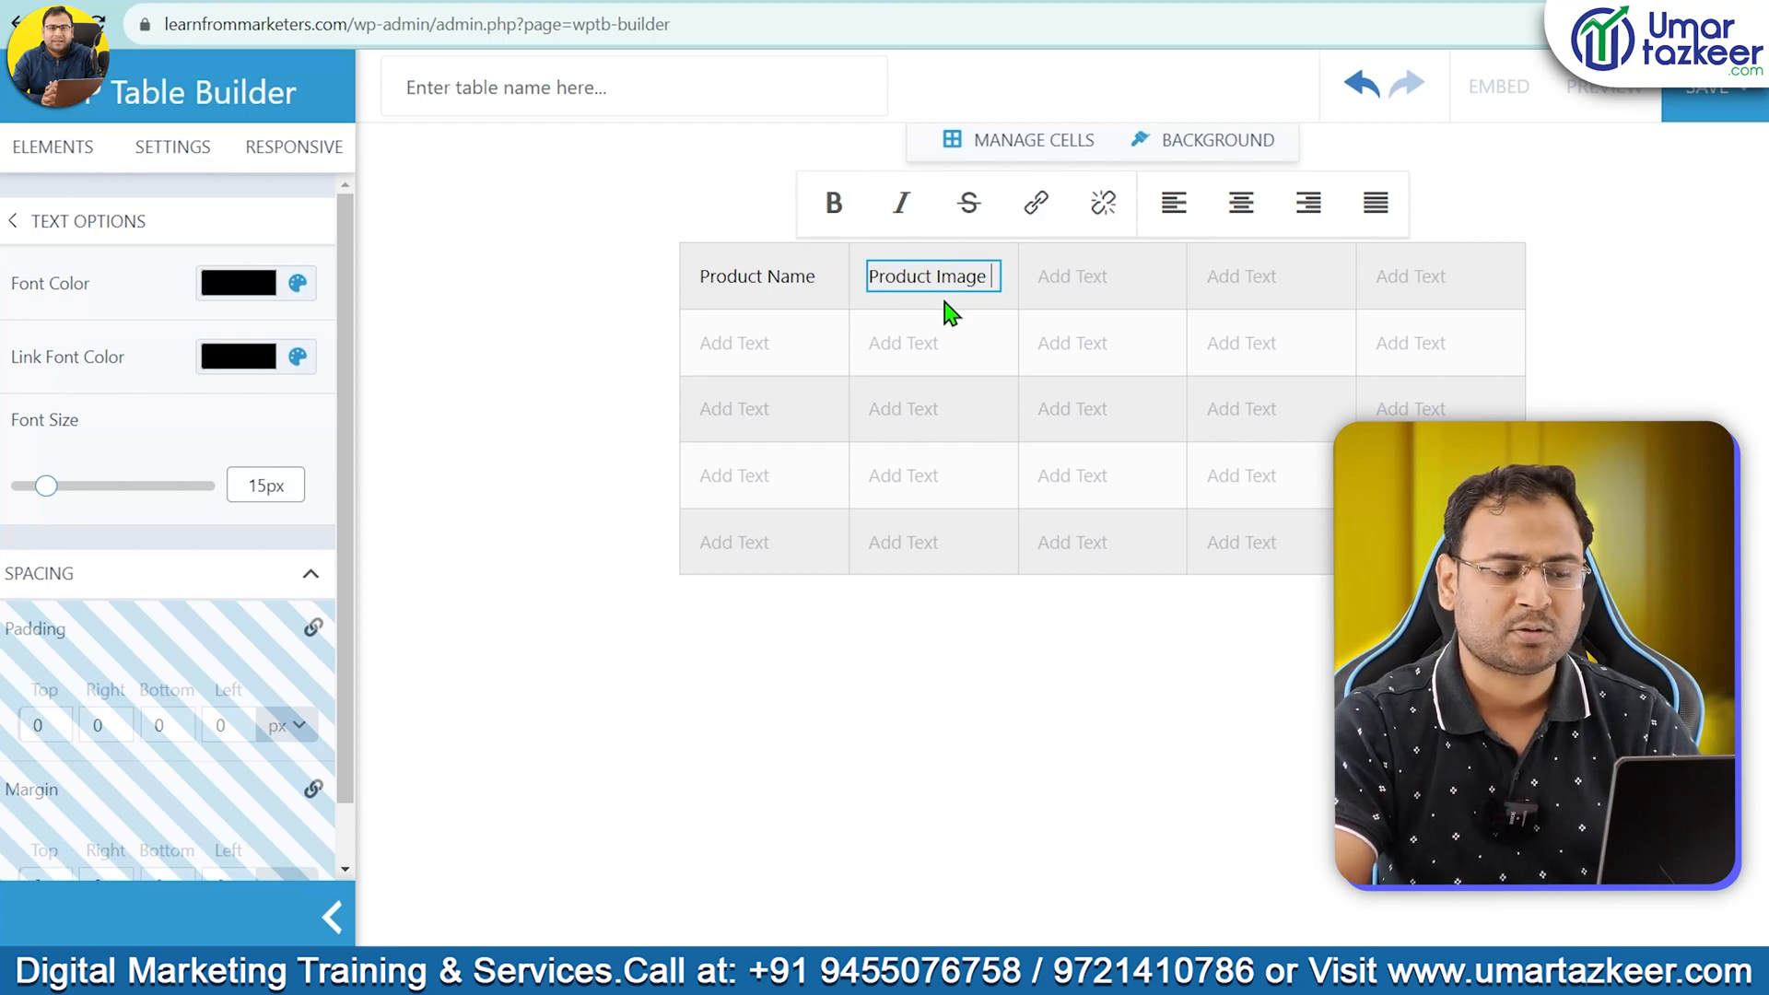
Label the third header cell "Specifictiaon/ Features"
{"action": "left_click", "coordinate": [1113, 281]}
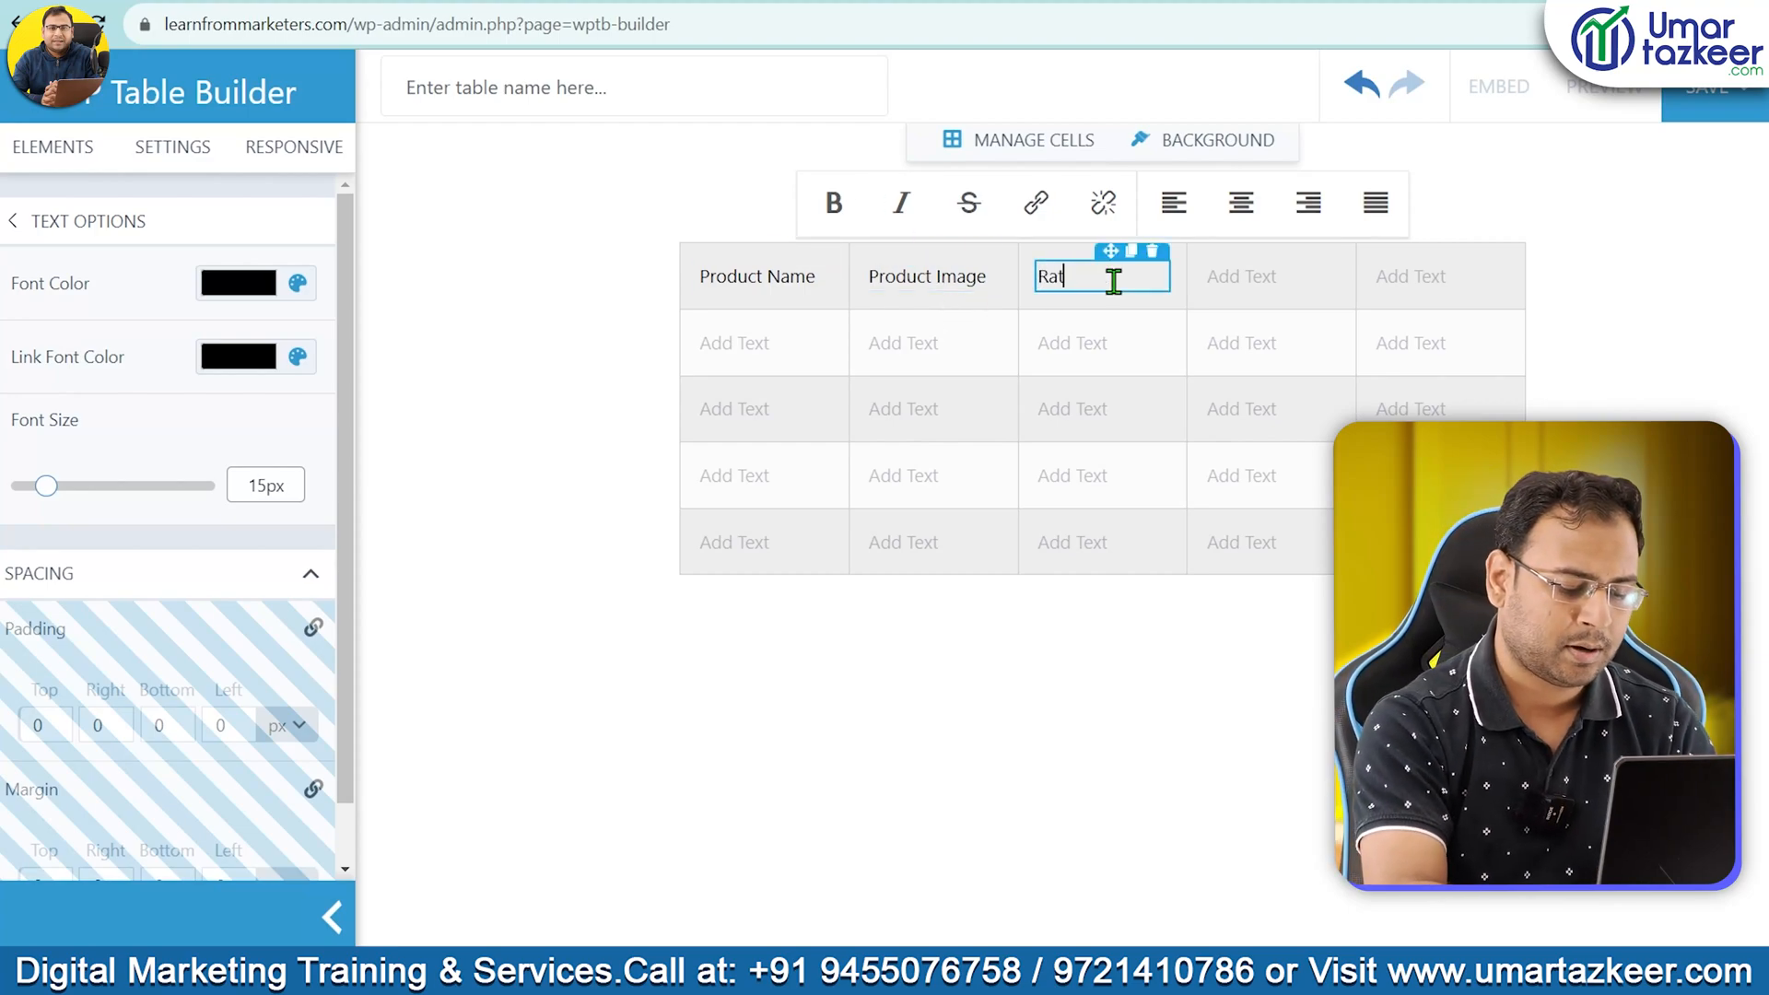
{"action": "type", "text": "Ratings"}
{"action": "key", "text": "ctrl+a"}
{"action": "type", "text": "S"}
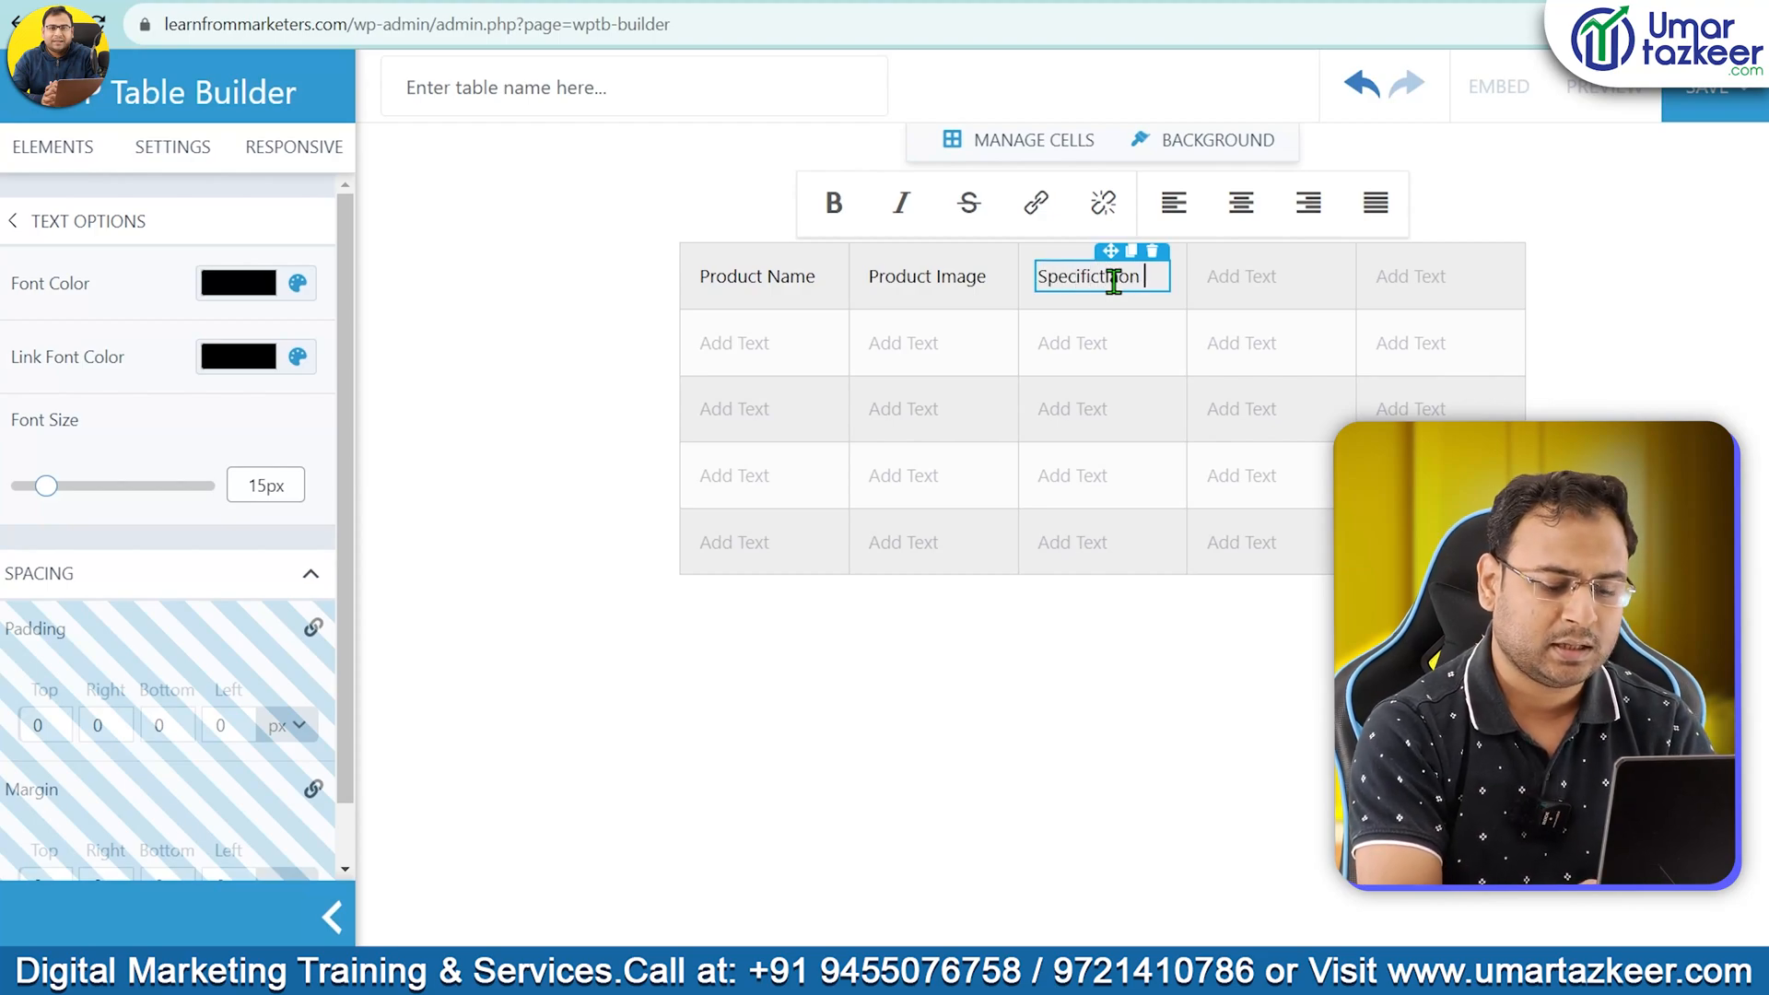
{"action": "type", "text": "pecification/ Features"}
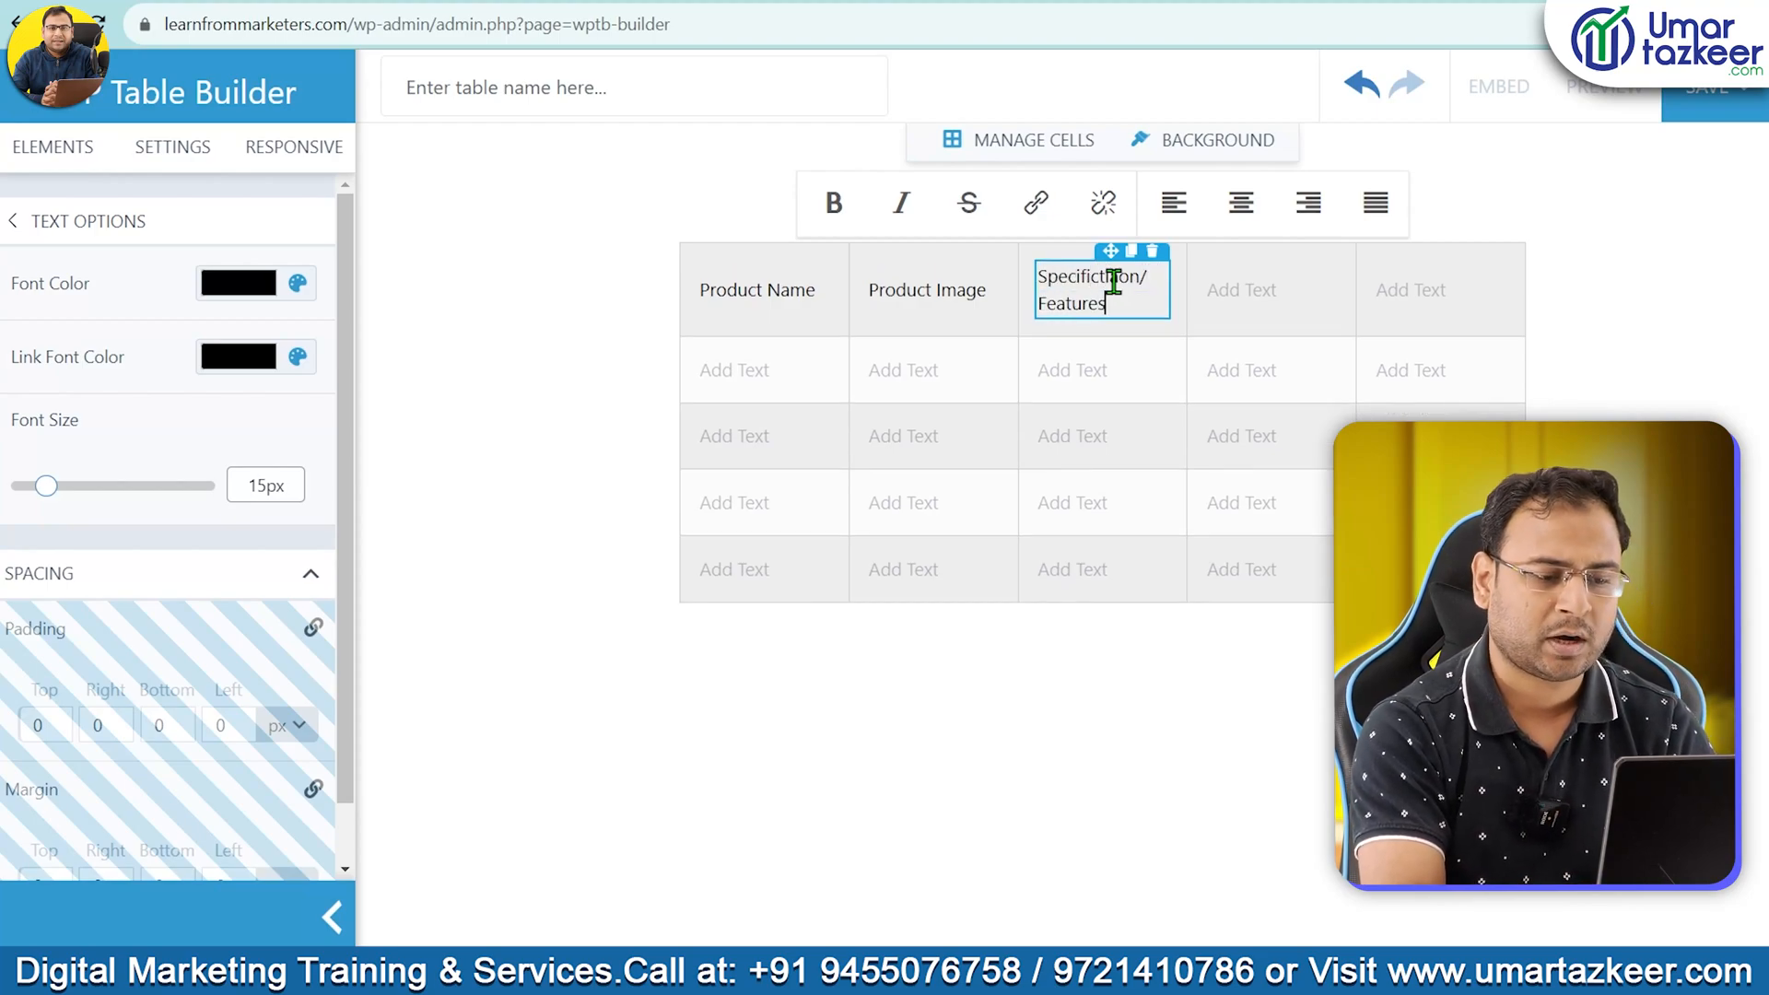
Label the fourth header cell "Ratings" and the fifth "Buy Npw"
{"action": "left_click", "coordinate": [1230, 287]}
{"action": "type", "text": "Ratings"}
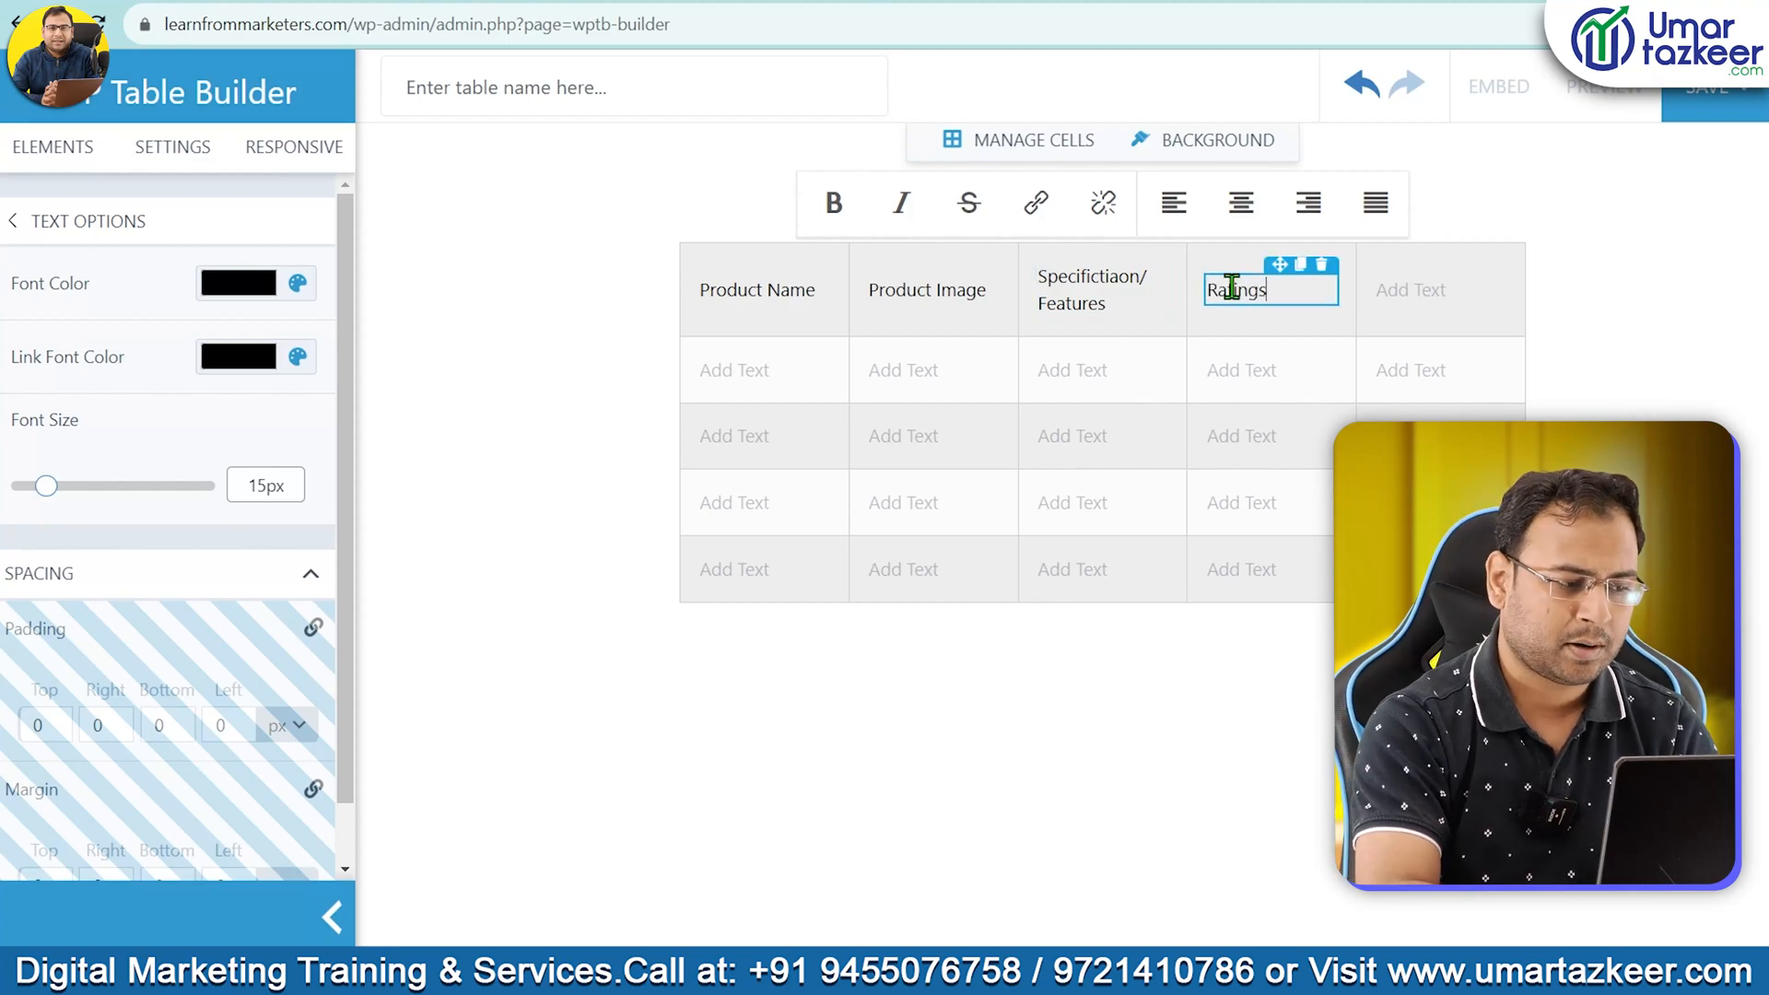
{"action": "left_click", "coordinate": [1429, 296]}
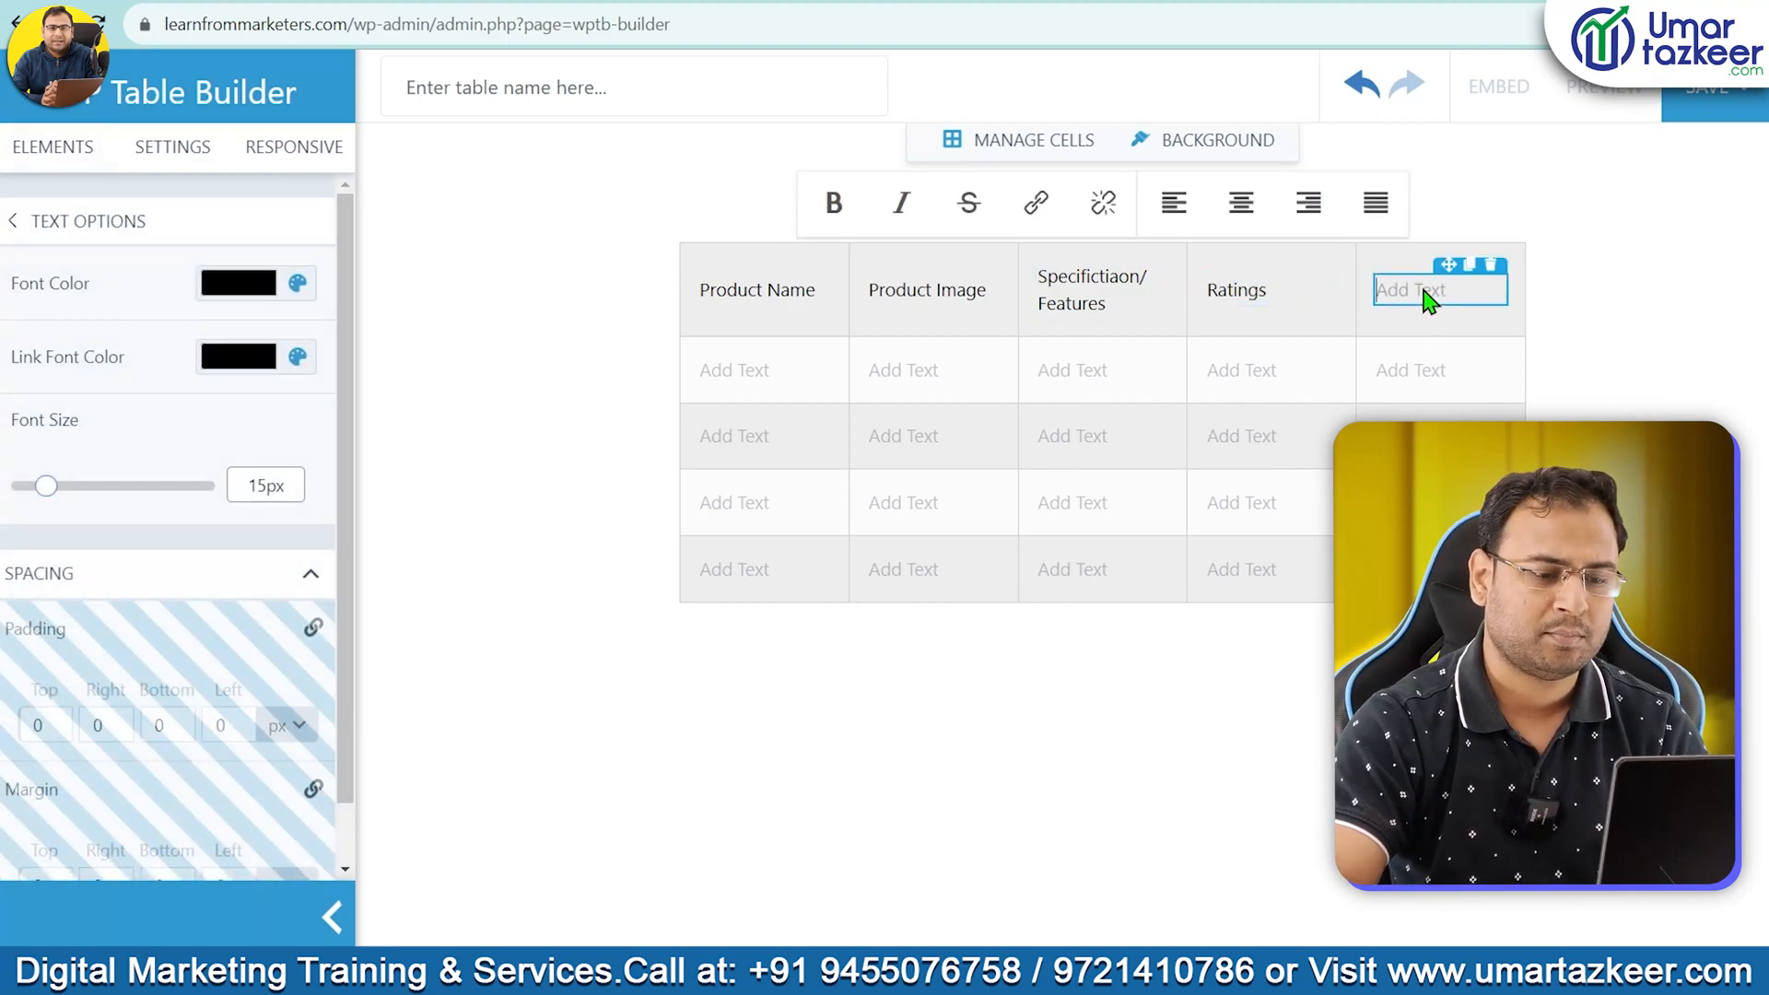
{"action": "type", "text": "BU"}
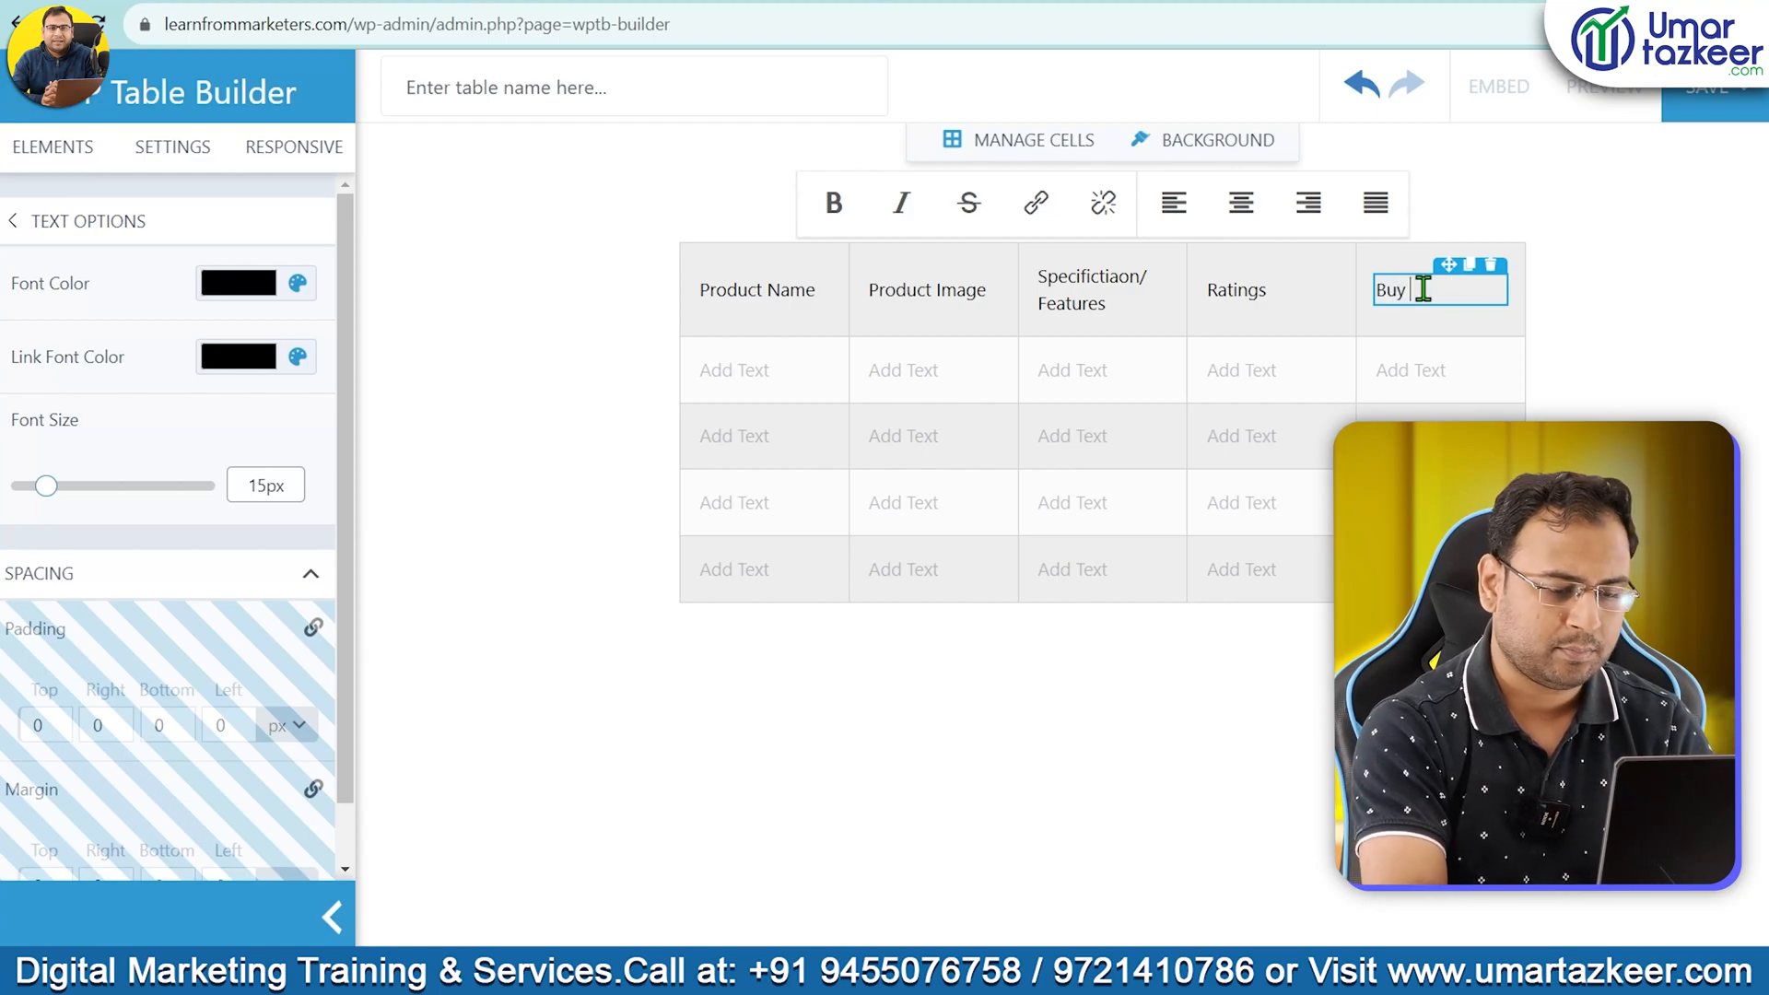
Switch to the Times of India kettle article and open the Amazon page of the Butterfly EKN 1.5-Litre Electric Kettle from its table
{"action": "left_click", "coordinate": [758, 376]}
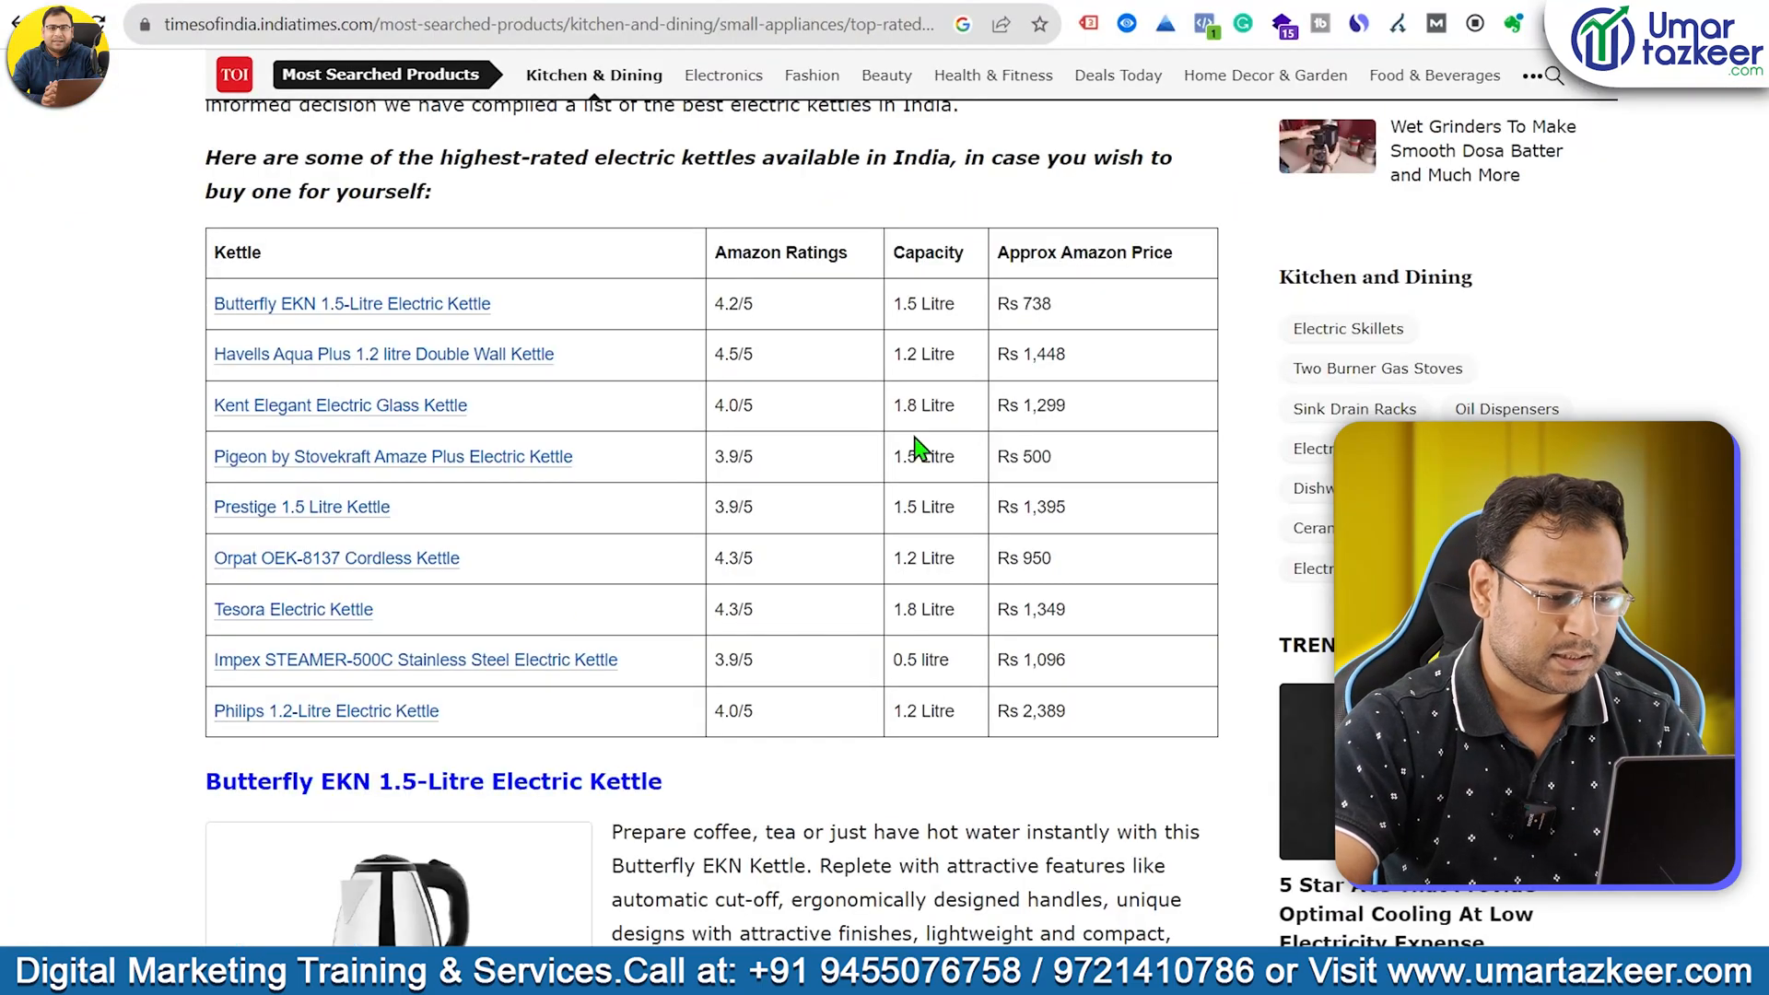
{"action": "scroll", "coordinate": [586, 556], "scroll_direction": "up", "scroll_amount": 5}
{"action": "scroll", "coordinate": [452, 581], "scroll_direction": "down", "scroll_amount": 3}
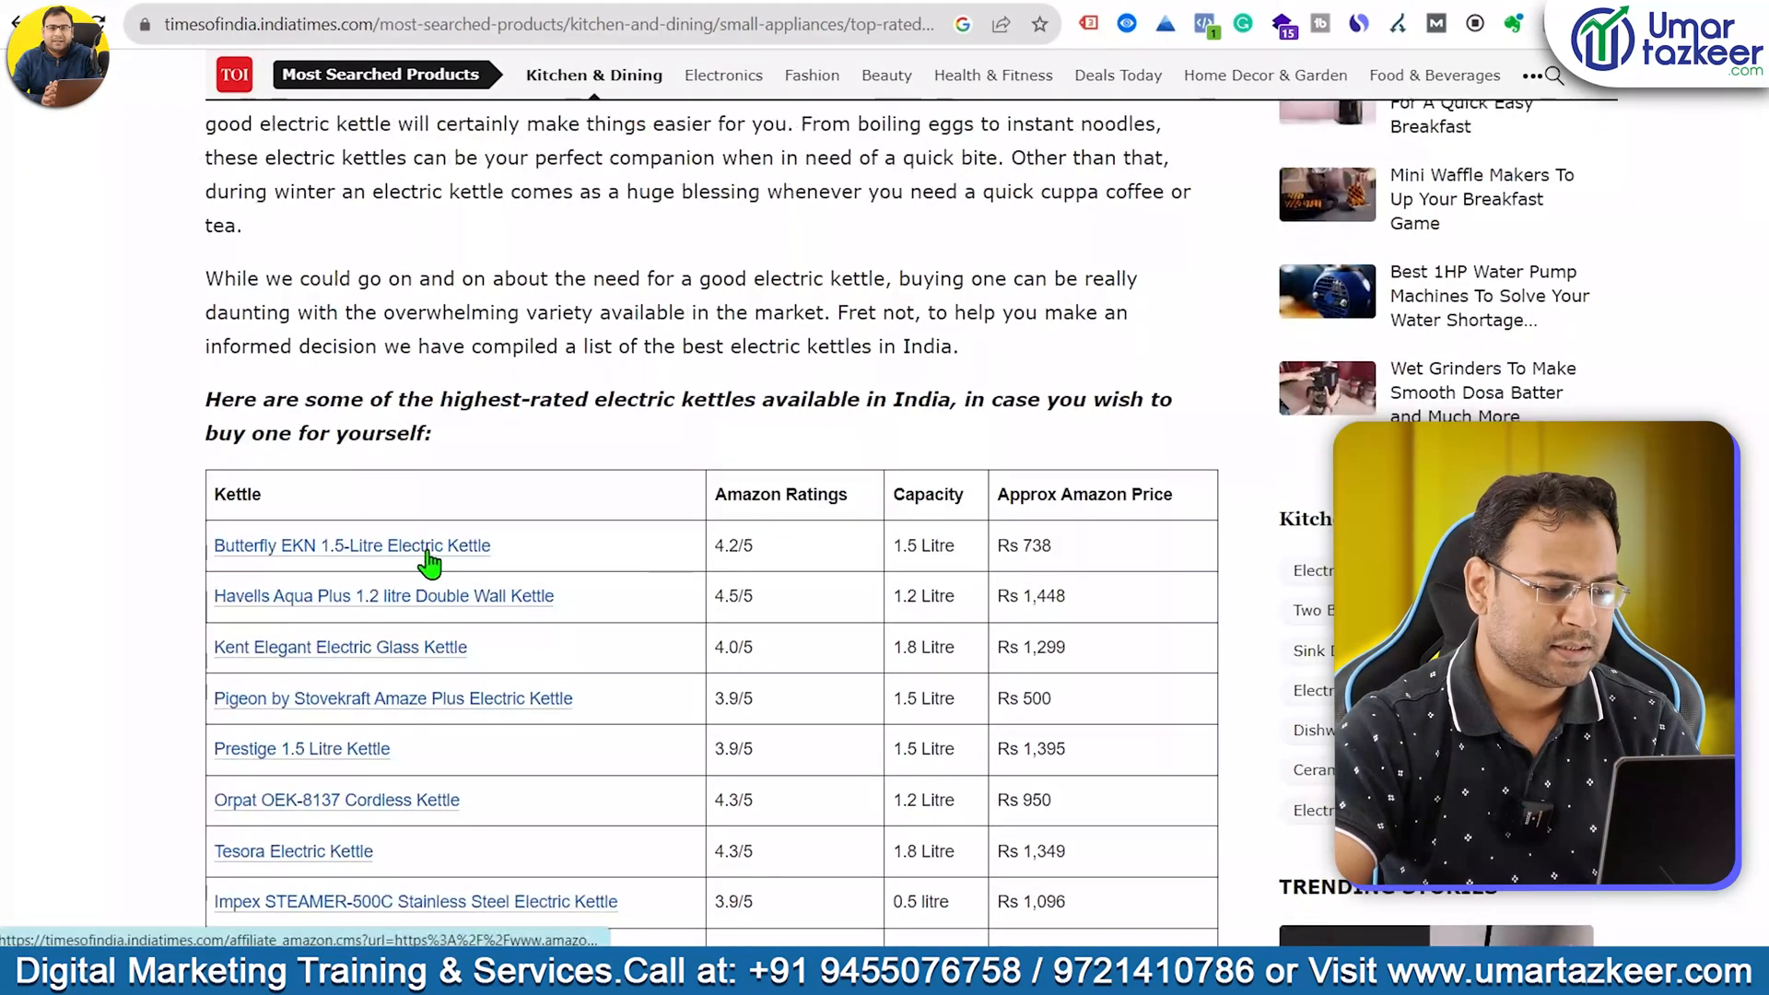
{"action": "left_click", "coordinate": [414, 652]}
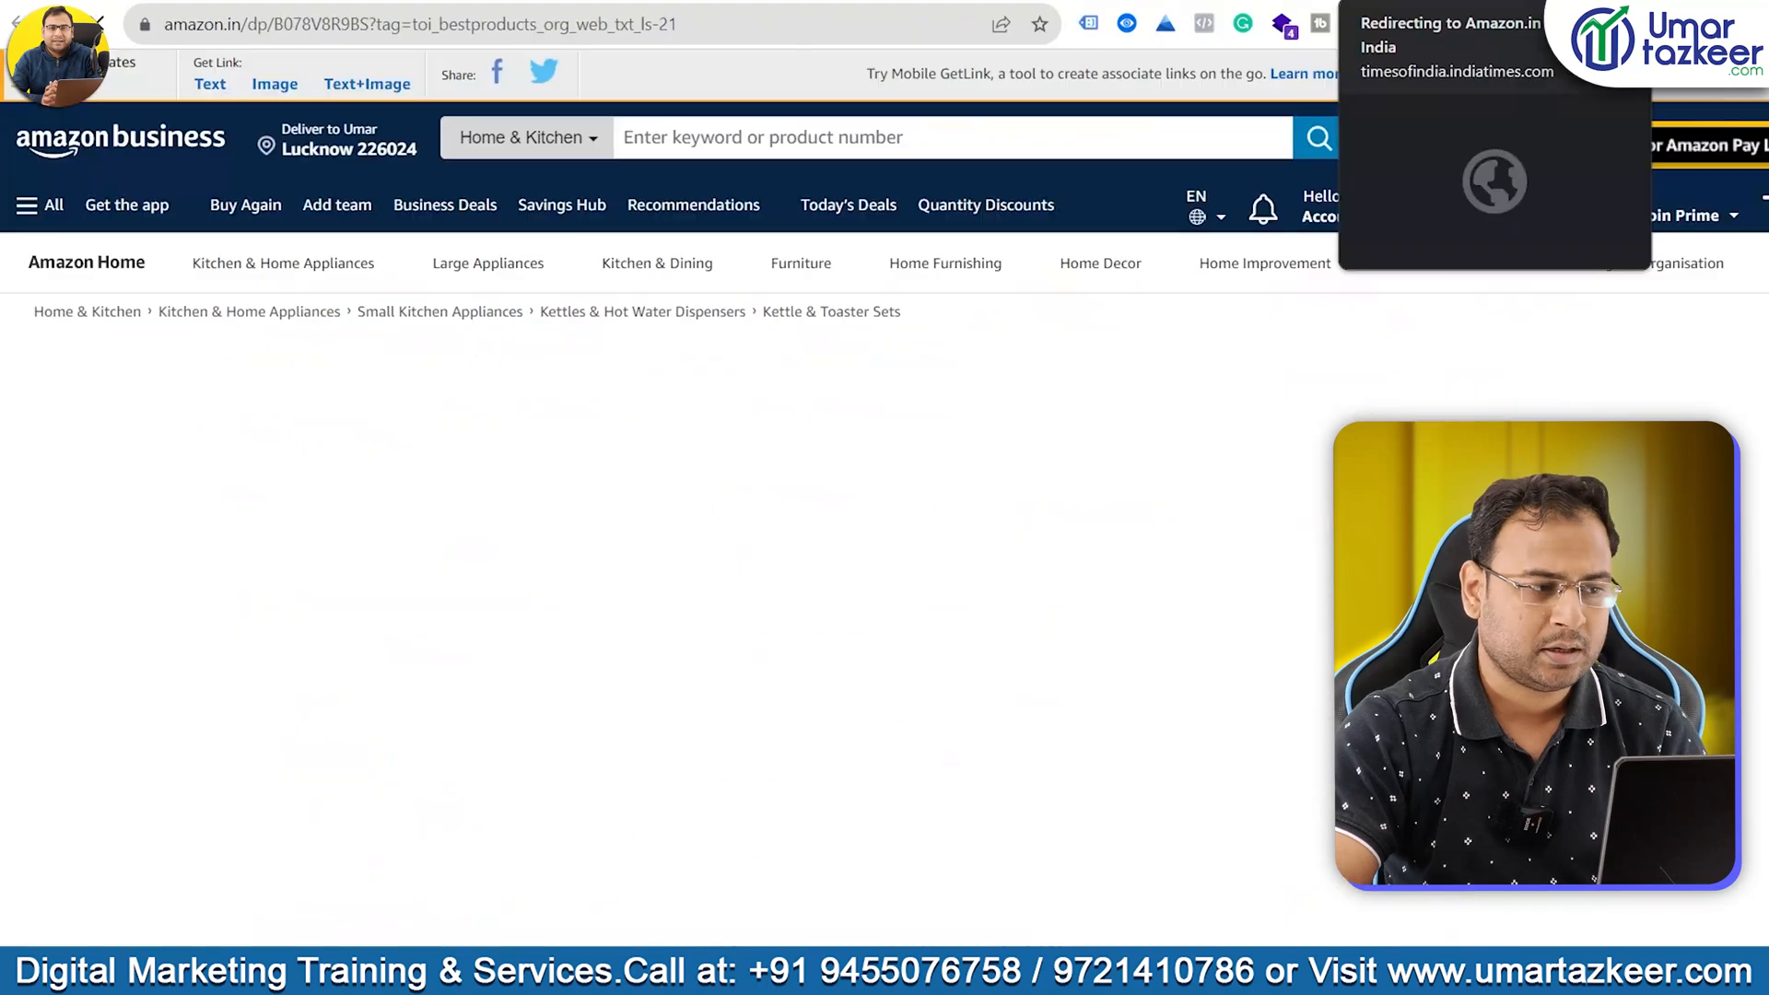
{"action": "left_click", "coordinate": [1336, 4]}
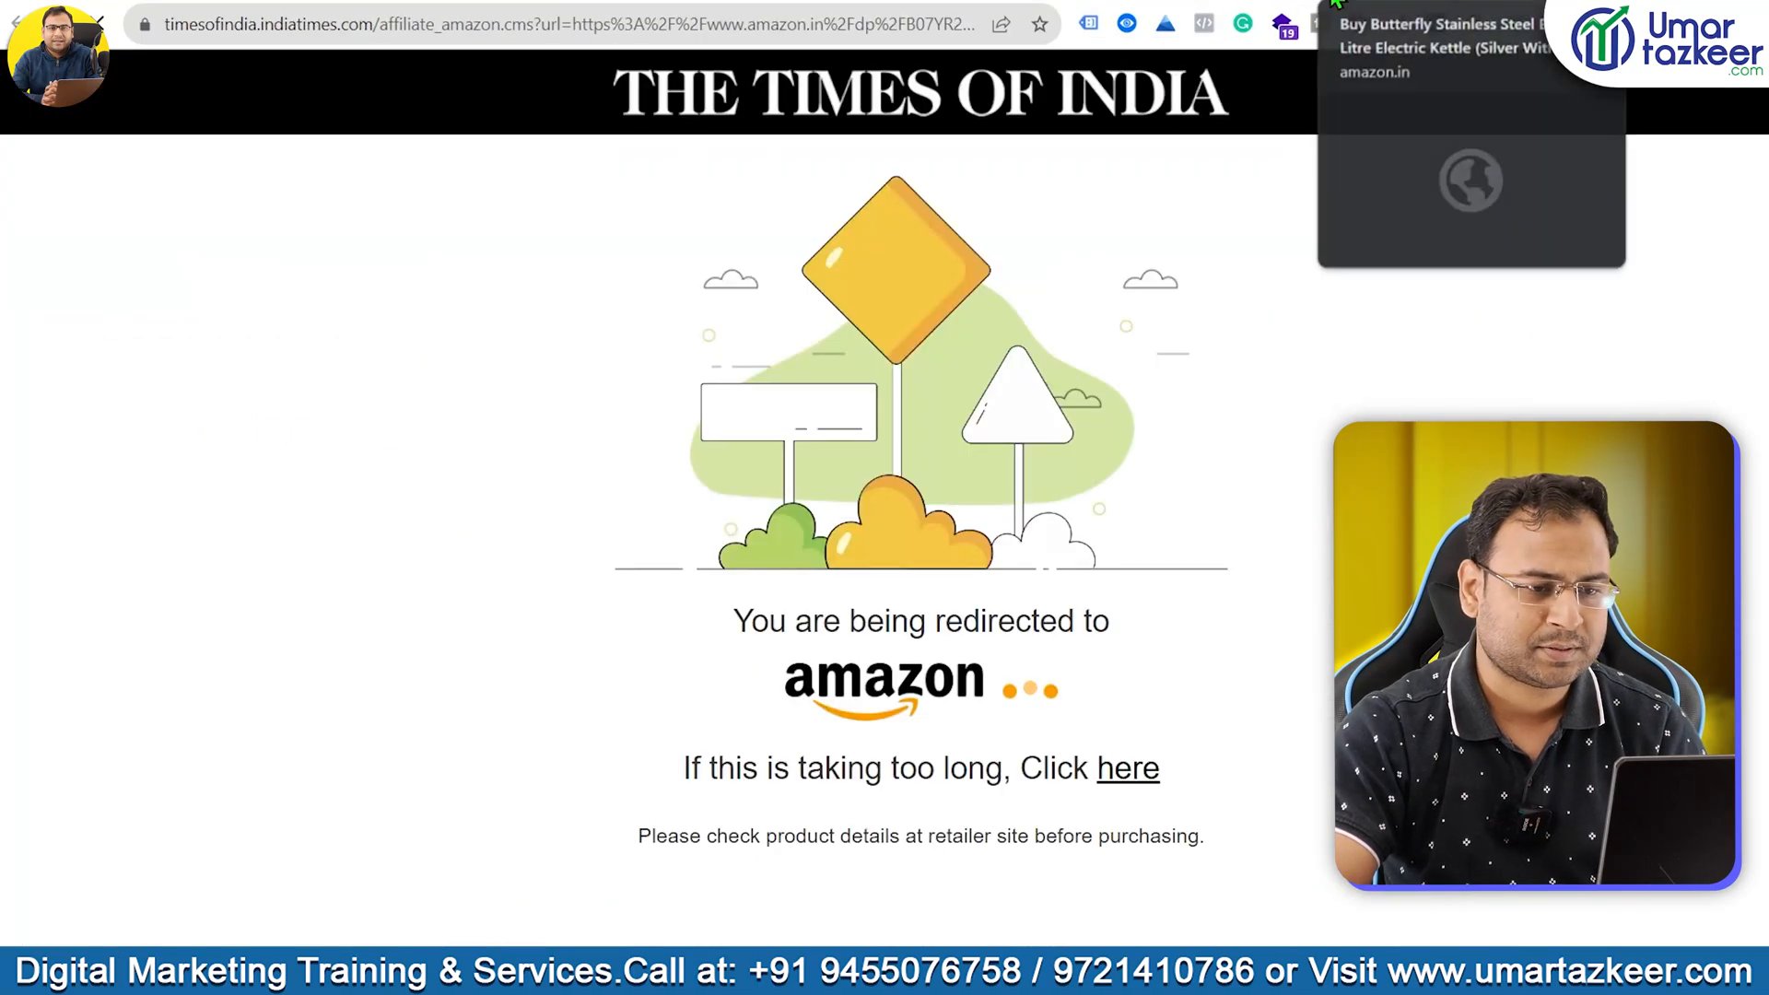
{"action": "left_click", "coordinate": [404, 32]}
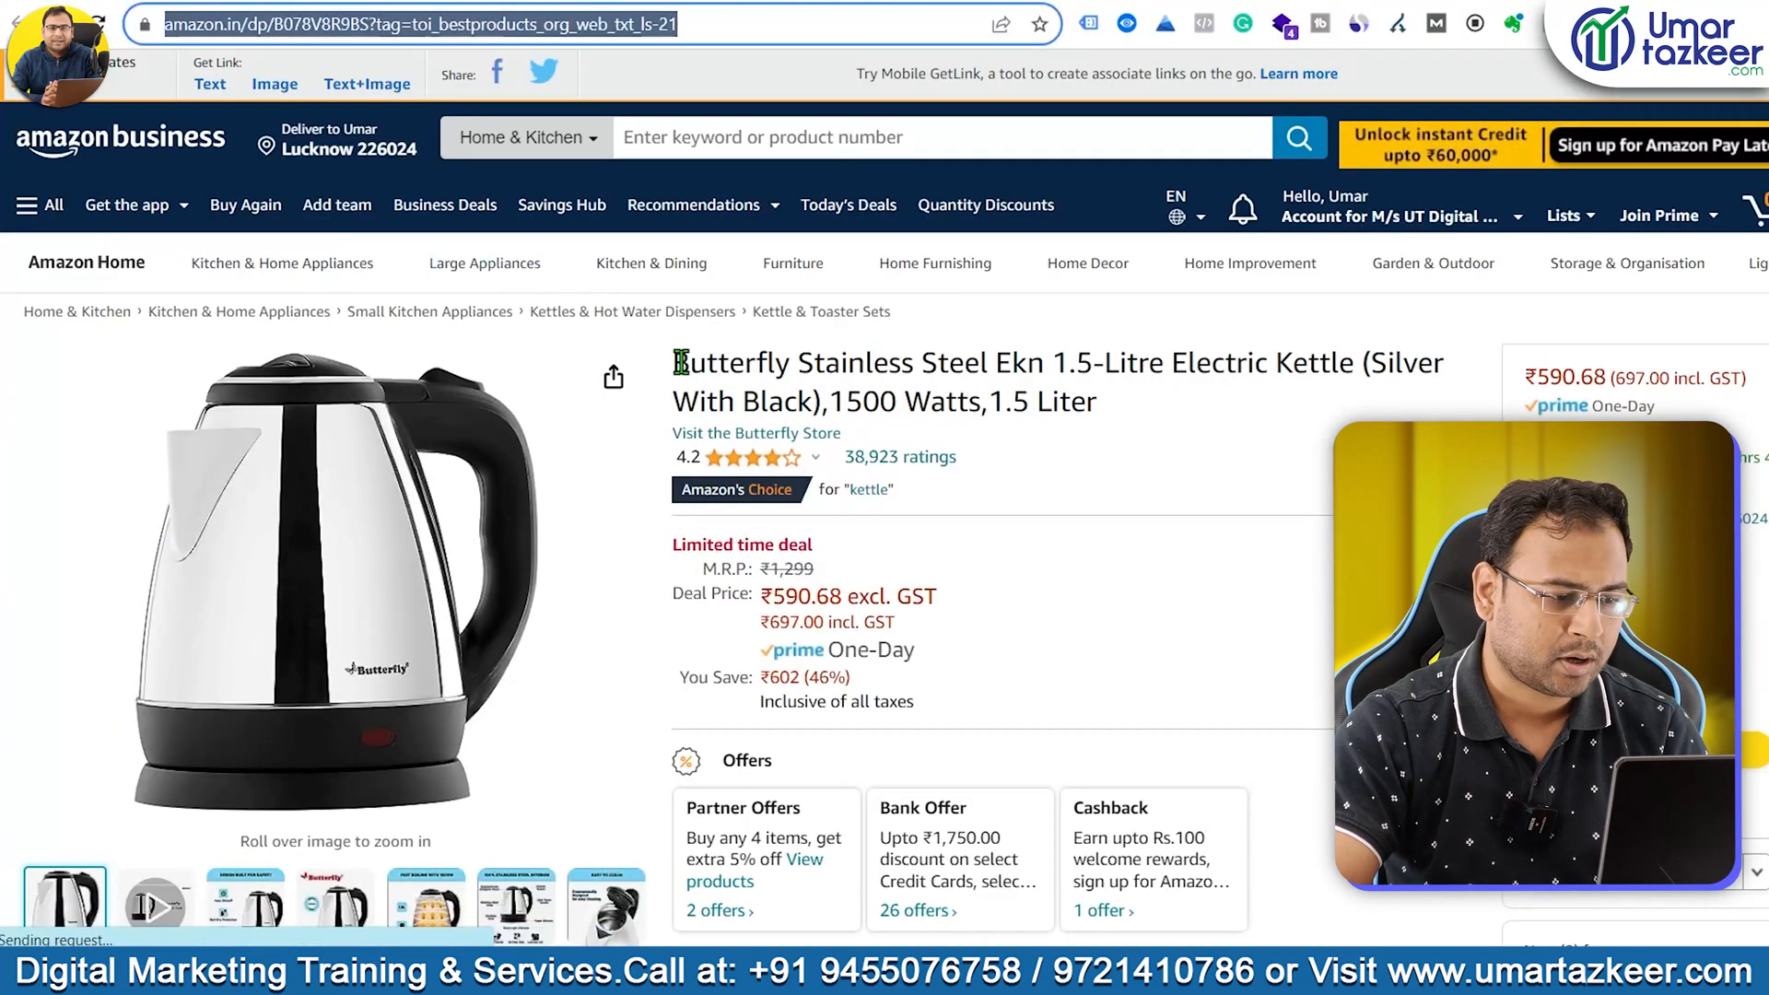
Copy the Butterfly kettle's full Amazon title into the Product Name cell of the first product row
{"action": "left_click_drag", "start_coordinate": [679, 362], "coordinate": [1128, 412]}
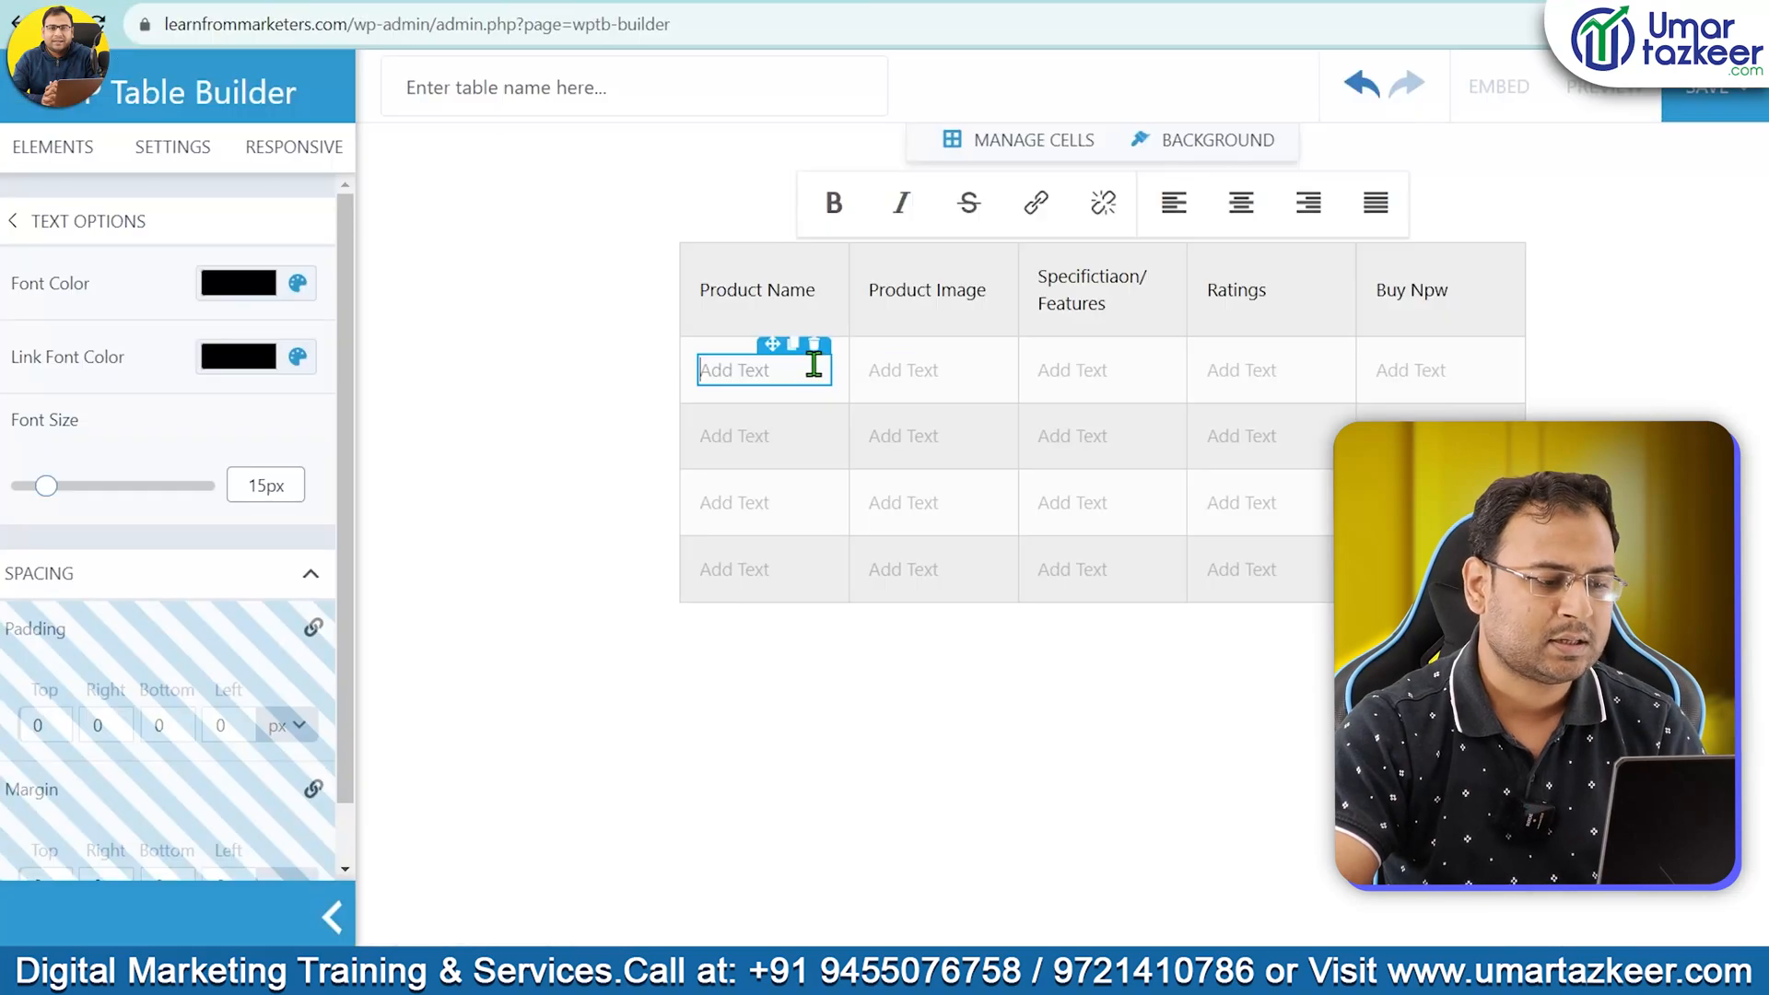
{"action": "type", "text": "Butterfly Stainless Steel Ekn 1.5-Litre Electric Kettle (Silver With Black),1500 Watts,1.5 Liter"}
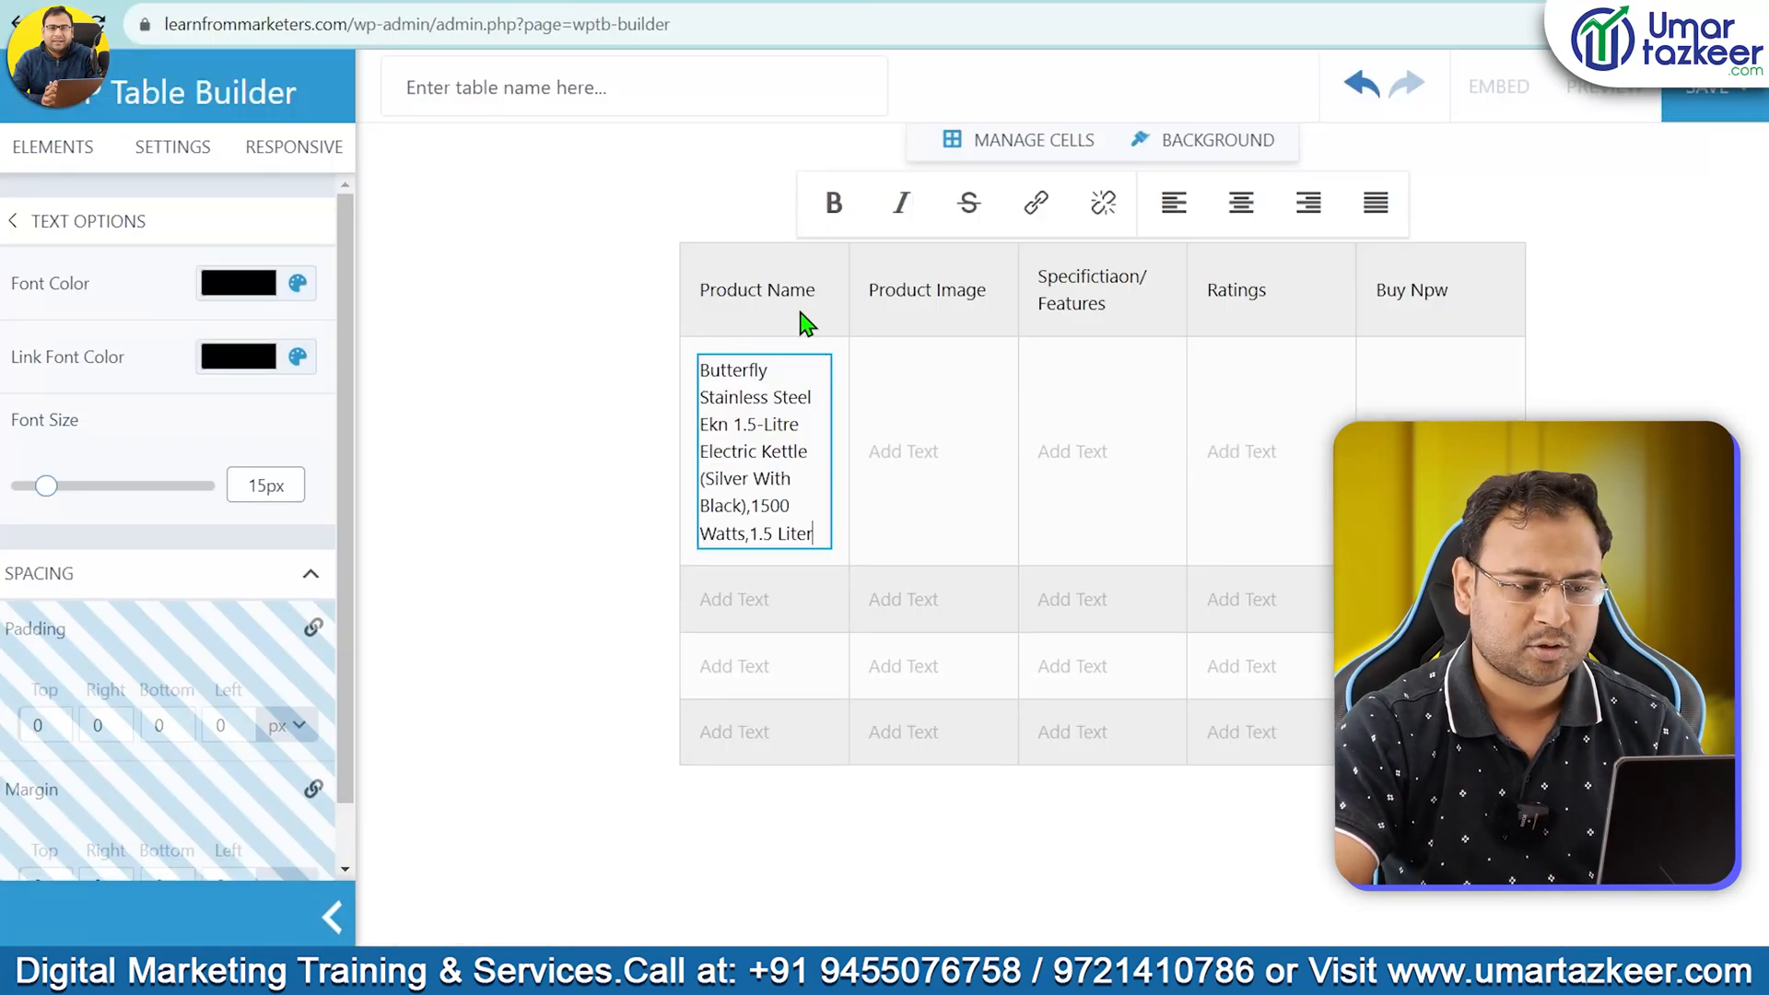
{"action": "left_click", "coordinate": [968, 402]}
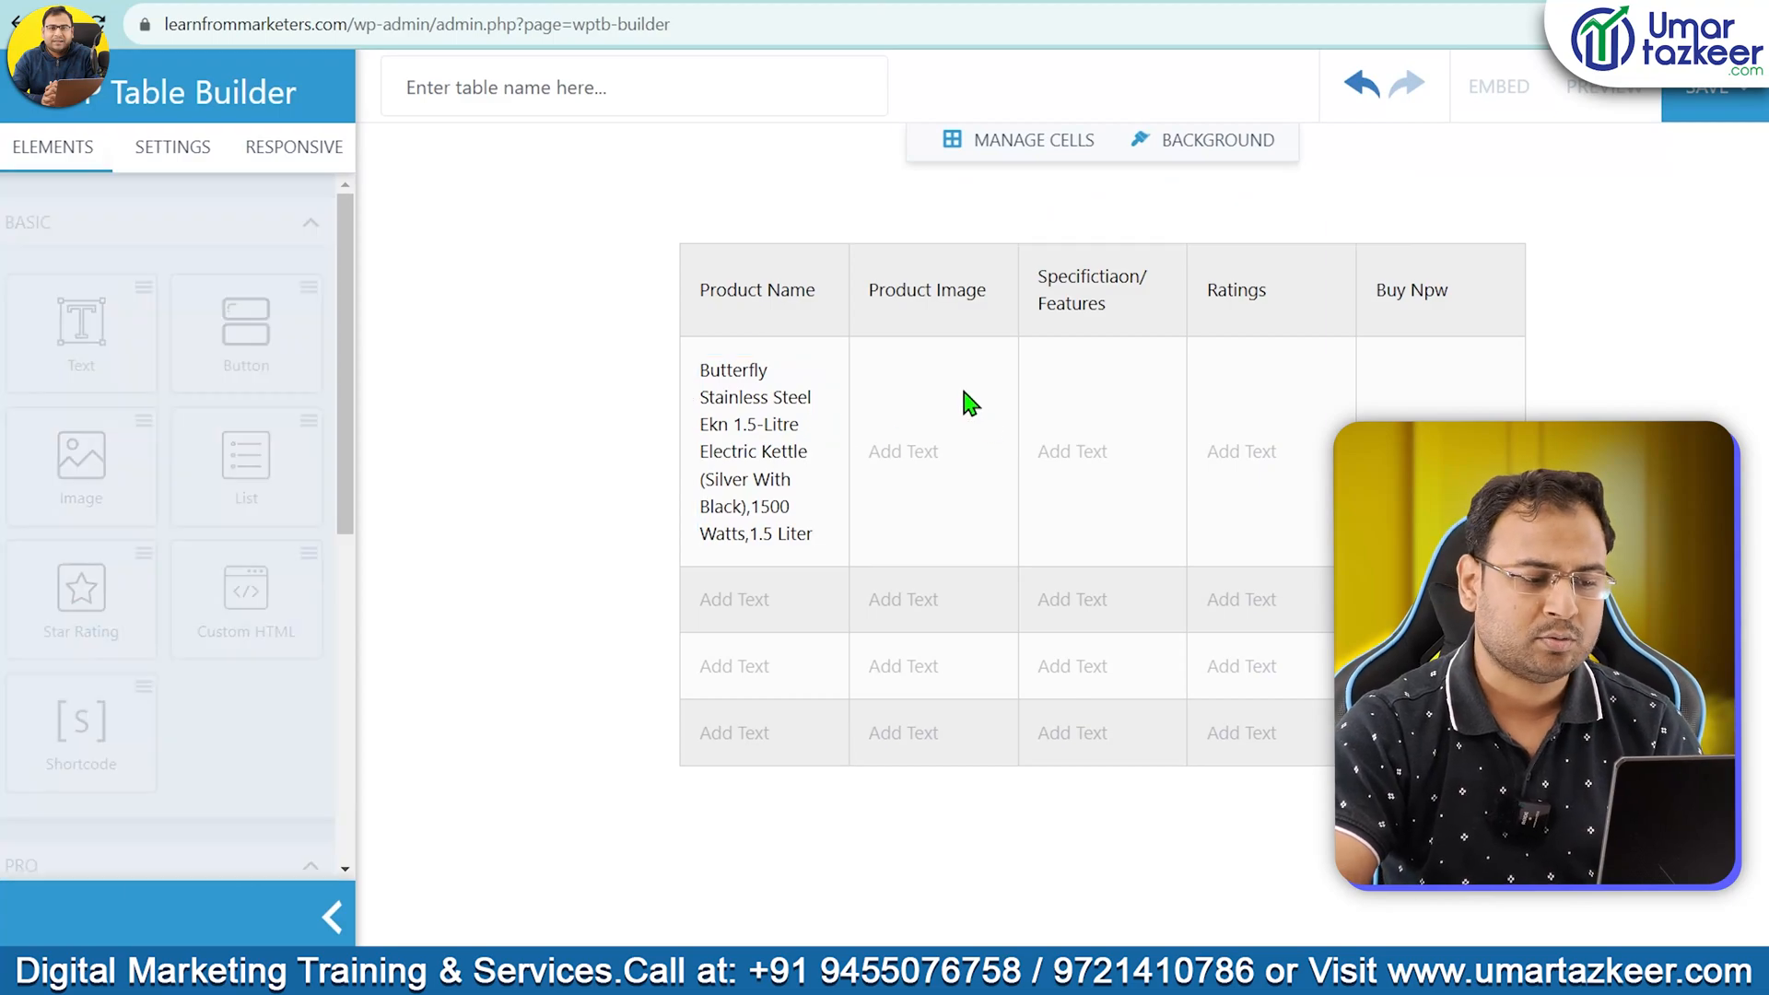
Enlarge the Butterfly kettle's main product image on its Amazon page, save a copy and return to the table
{"action": "key", "text": "ctrl+Tab"}
{"action": "right_click", "coordinate": [367, 475]}
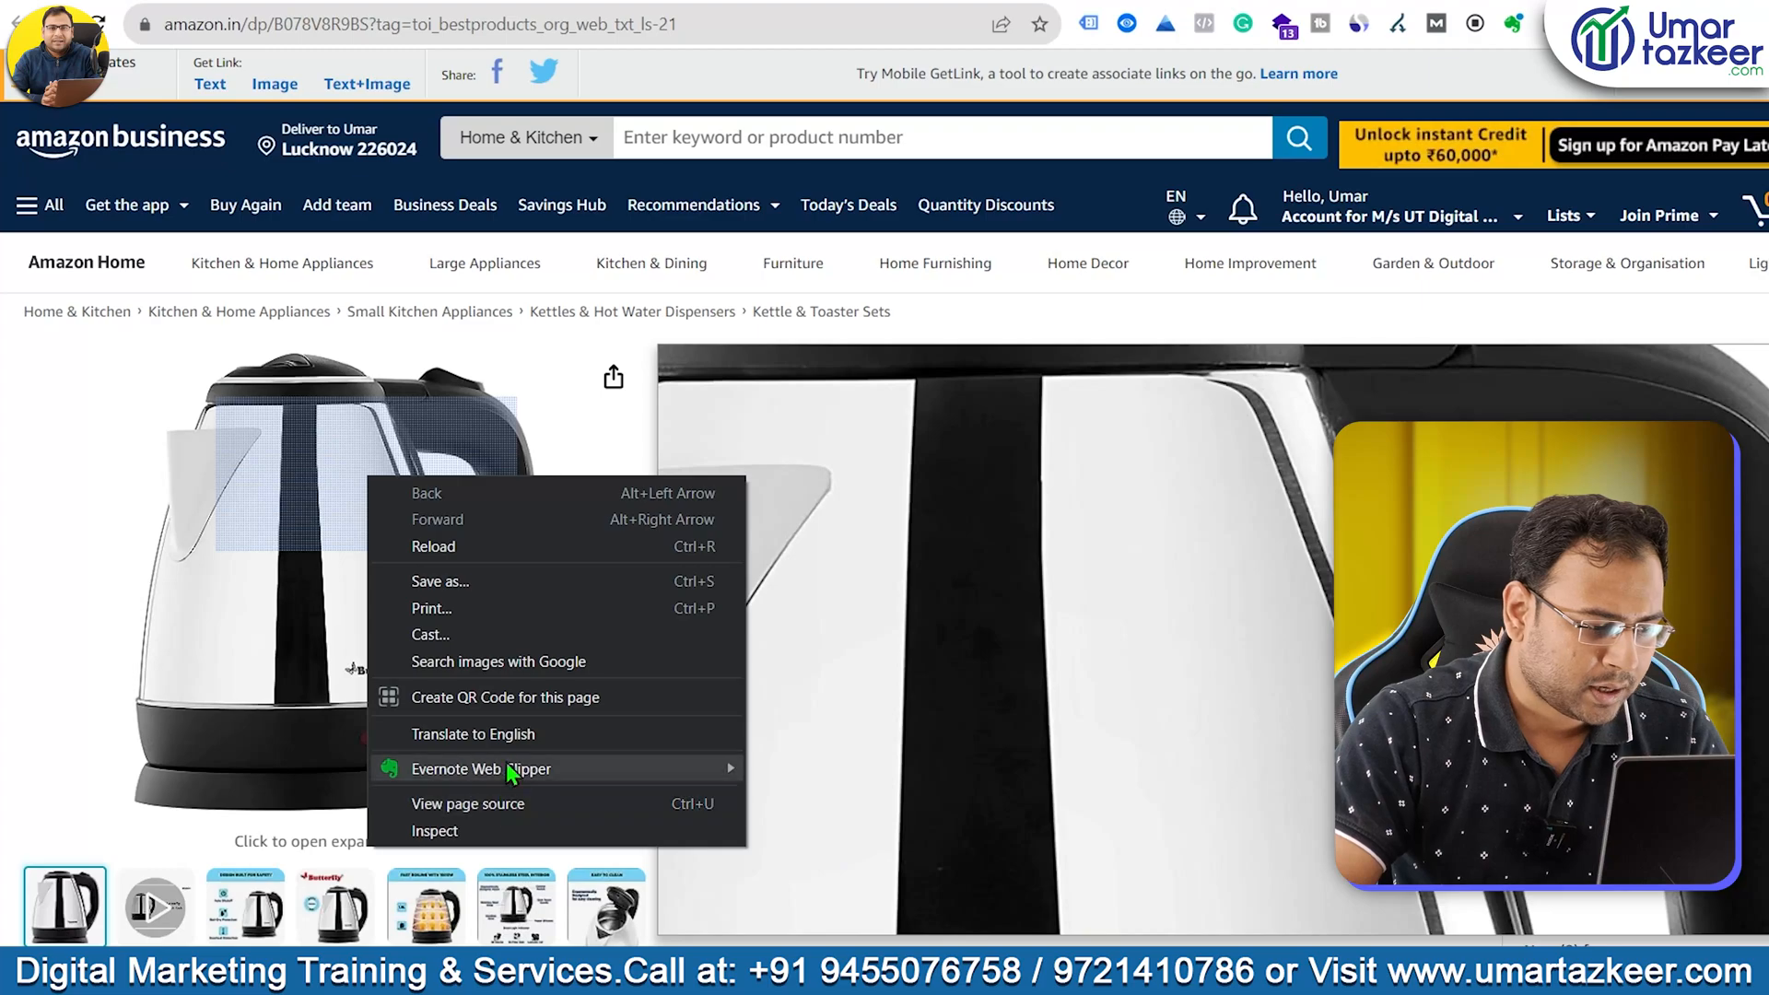
{"action": "left_click", "coordinate": [51, 517]}
{"action": "left_click", "coordinate": [335, 596]}
{"action": "right_click", "coordinate": [693, 516]}
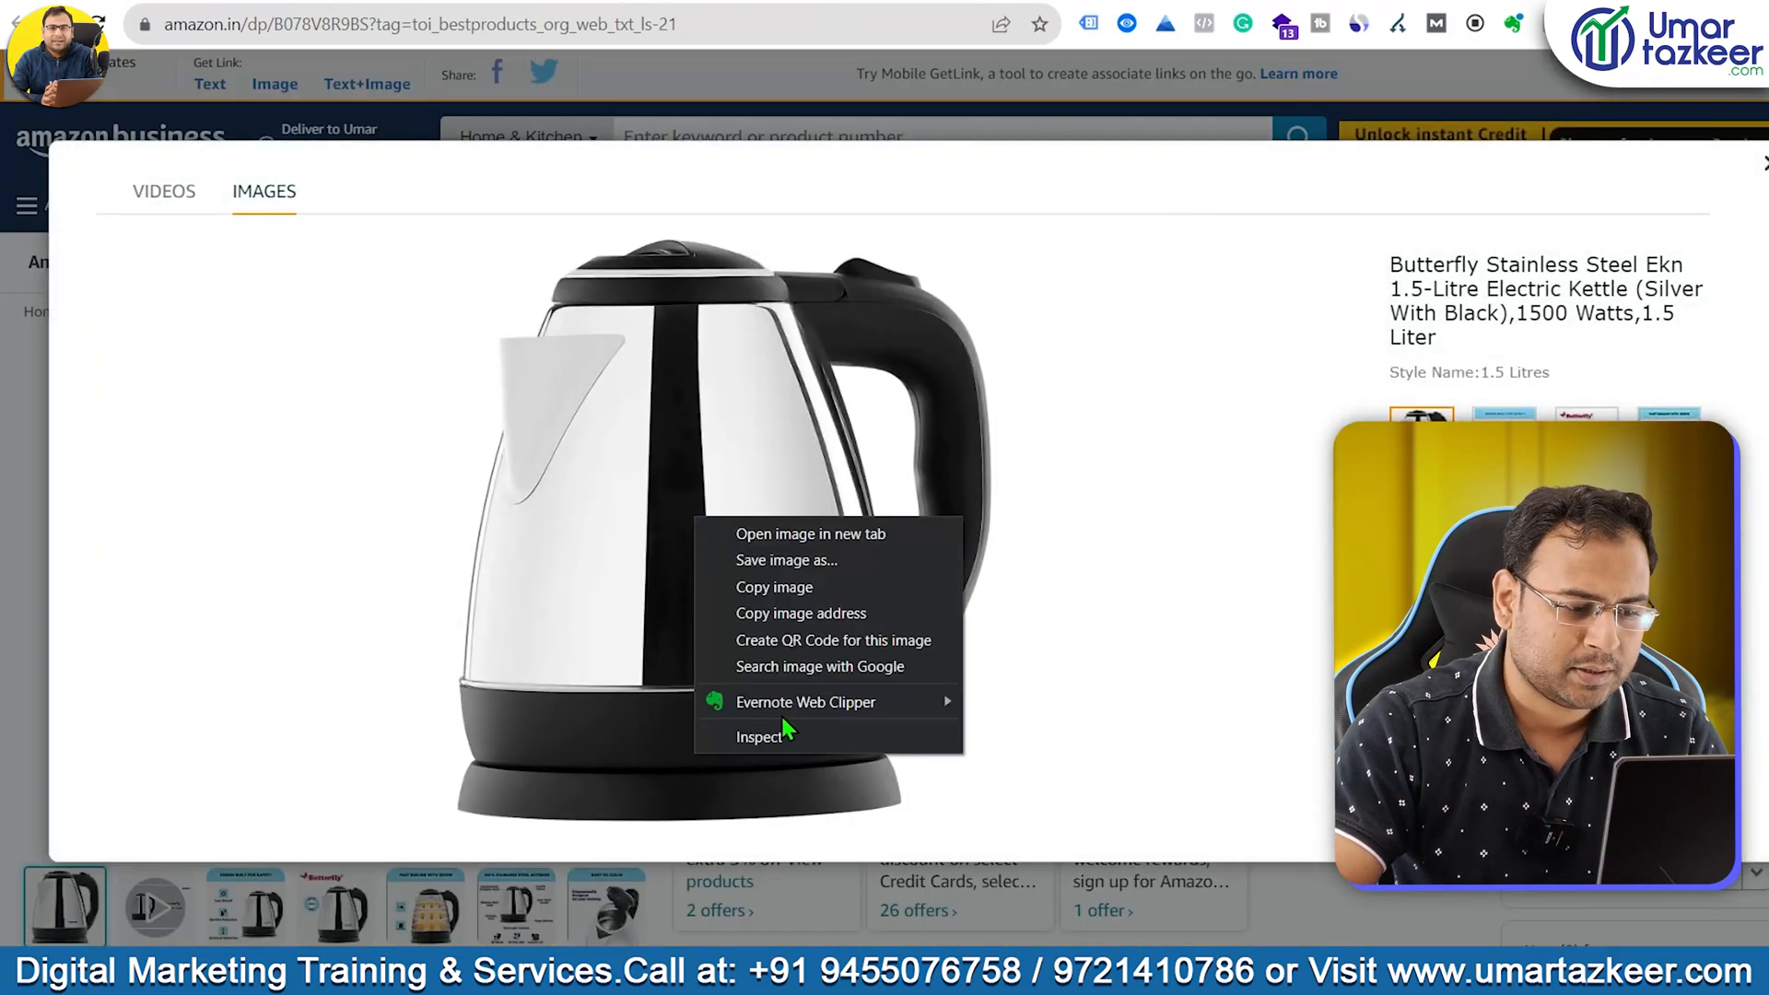
{"action": "left_click", "coordinate": [774, 587]}
{"action": "key", "text": "ctrl+shift+Tab"}
{"action": "left_click", "coordinate": [921, 447]}
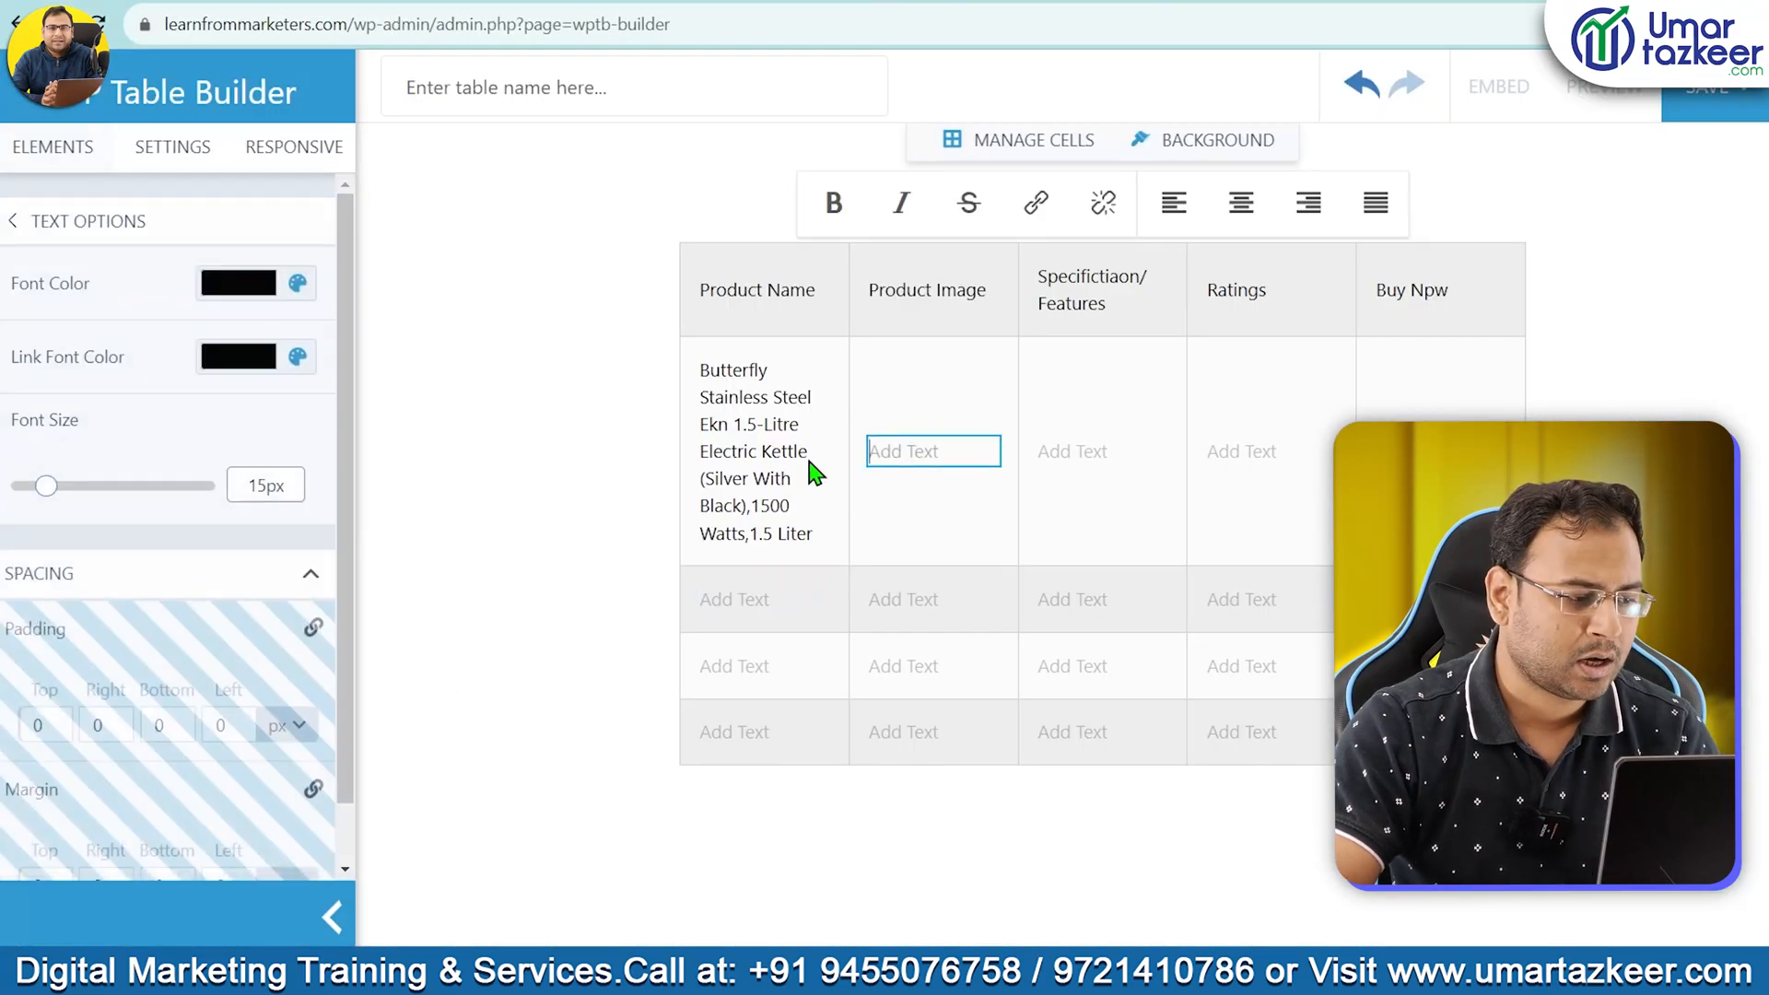
{"action": "key", "text": "ctrl+Tab"}
{"action": "key", "text": "ctrl+shift+Tab"}
Add an image element to the first product's Product Image cell and upload 71cFxsy+BCL_SL1500_ from Downloads into it
{"action": "left_click", "coordinate": [512, 499]}
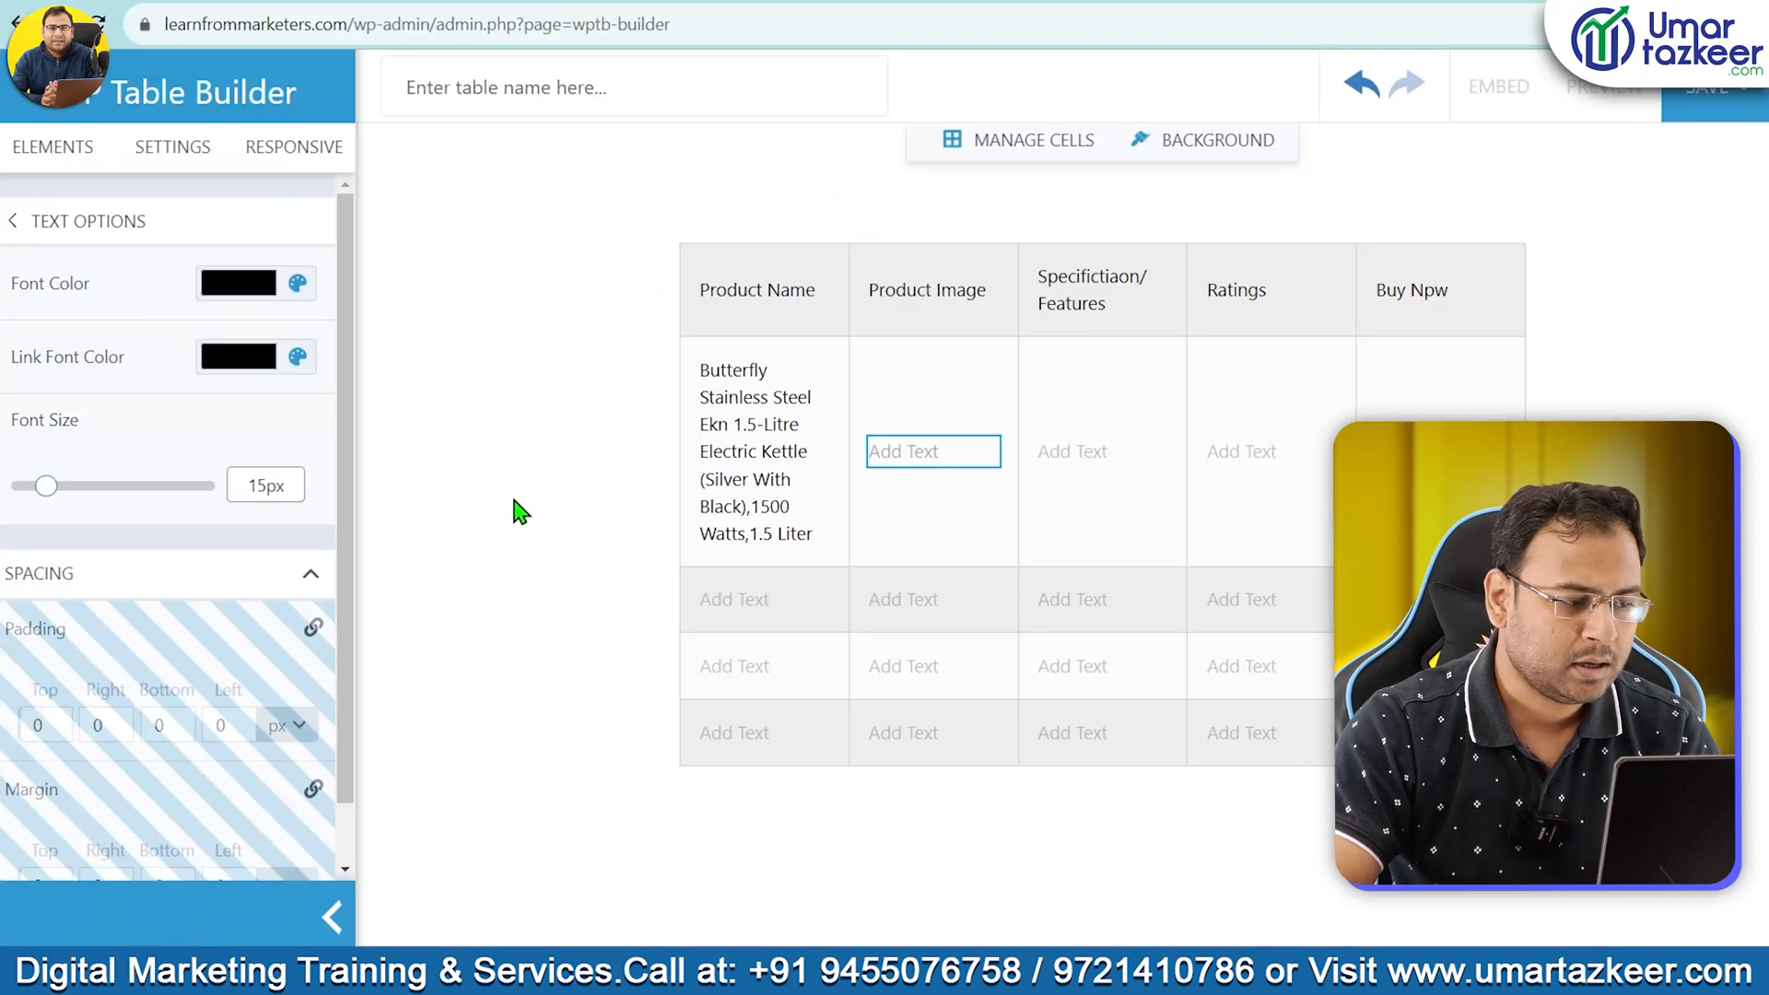
{"action": "left_click_drag", "start_coordinate": [112, 439], "coordinate": [919, 459]}
{"action": "left_click", "coordinate": [920, 460]}
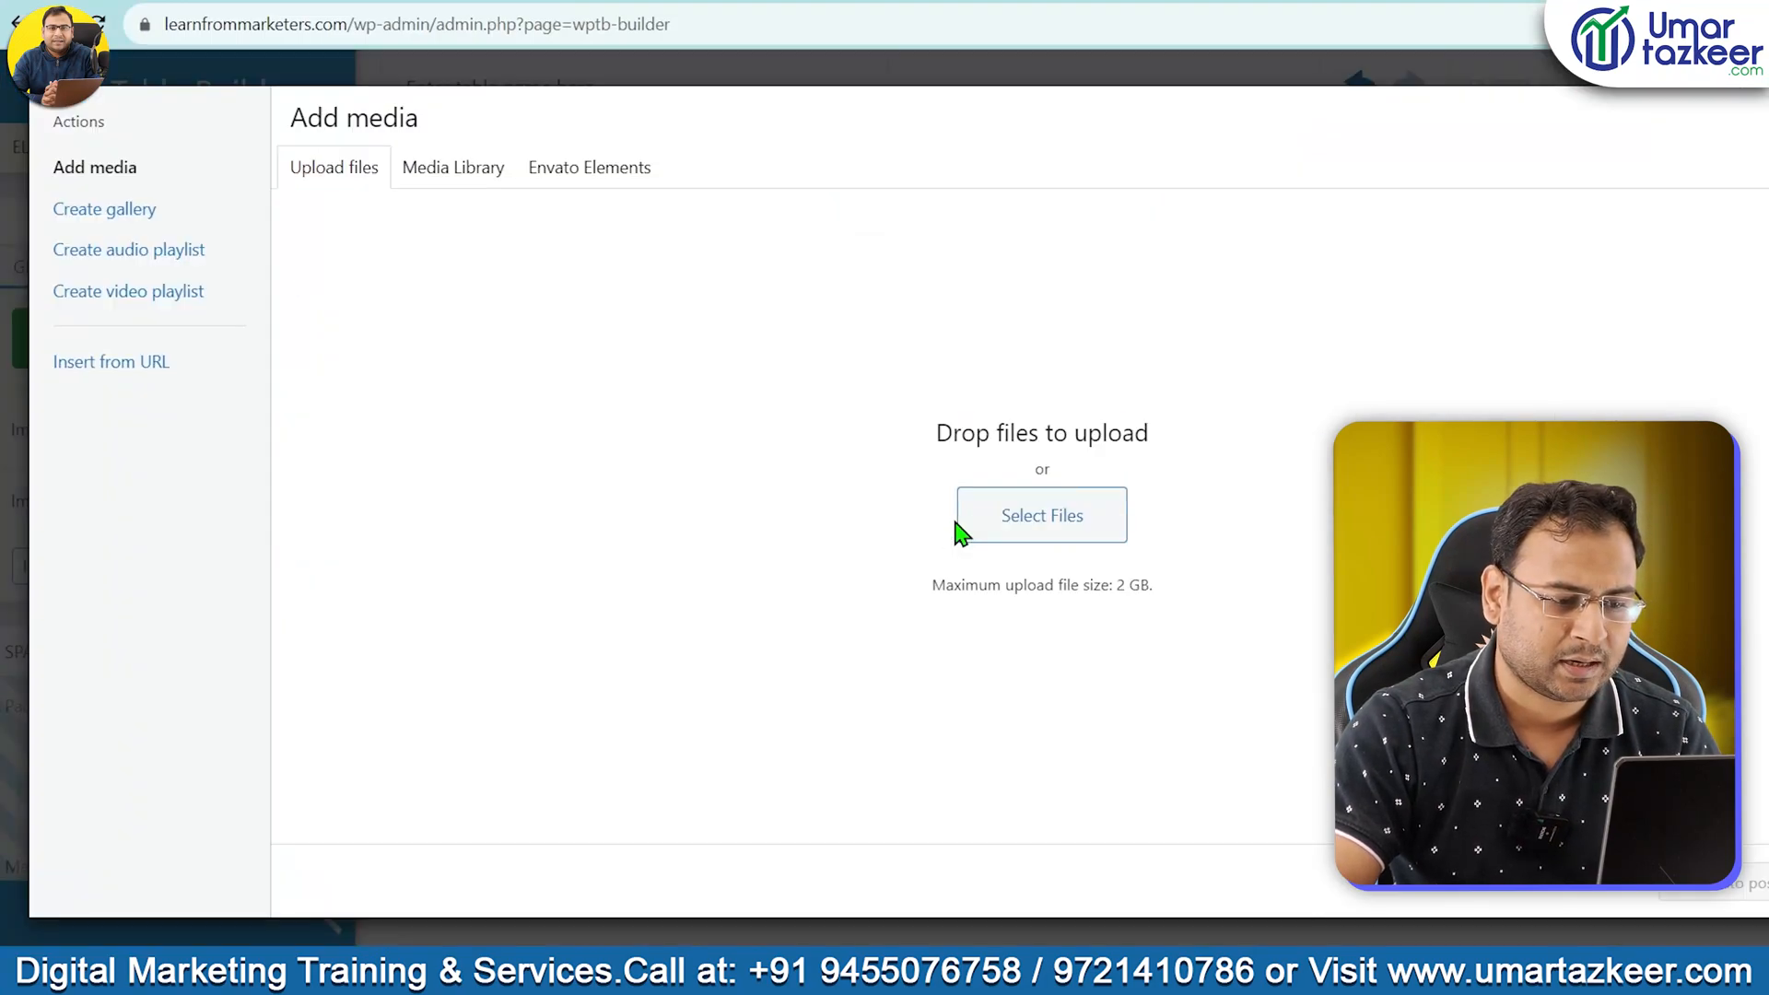
{"action": "left_click", "coordinate": [1034, 514]}
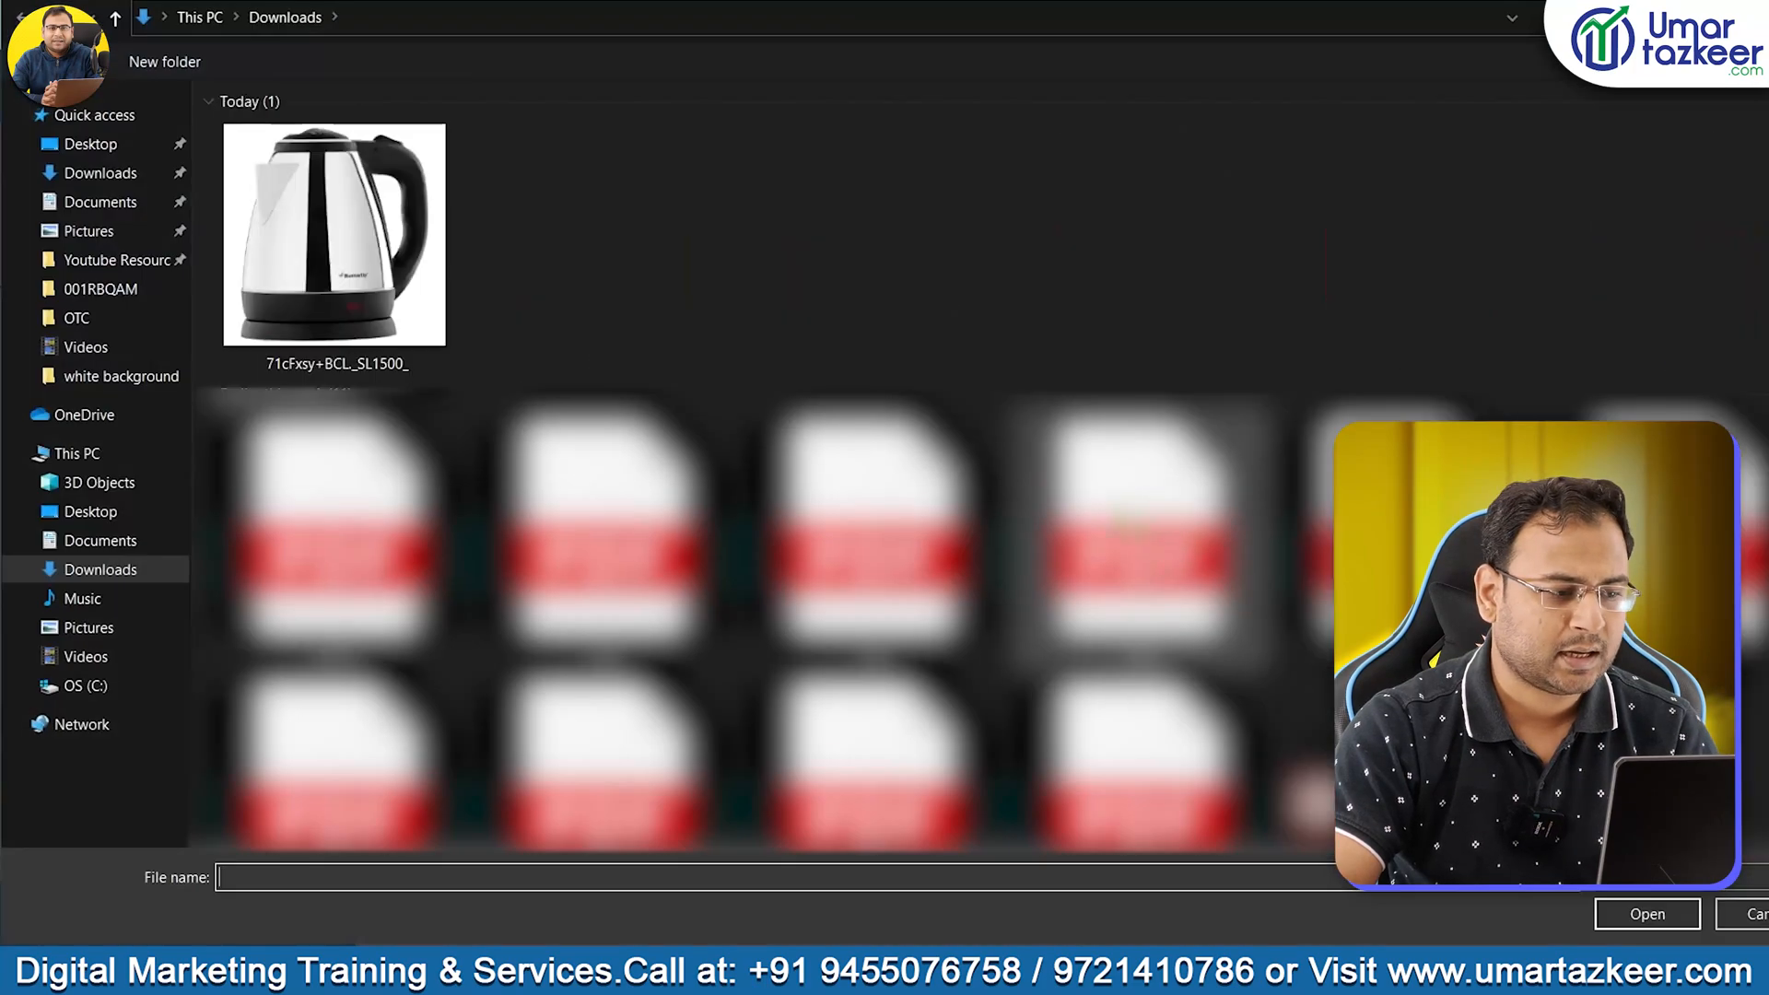
{"action": "double_click", "coordinate": [400, 241]}
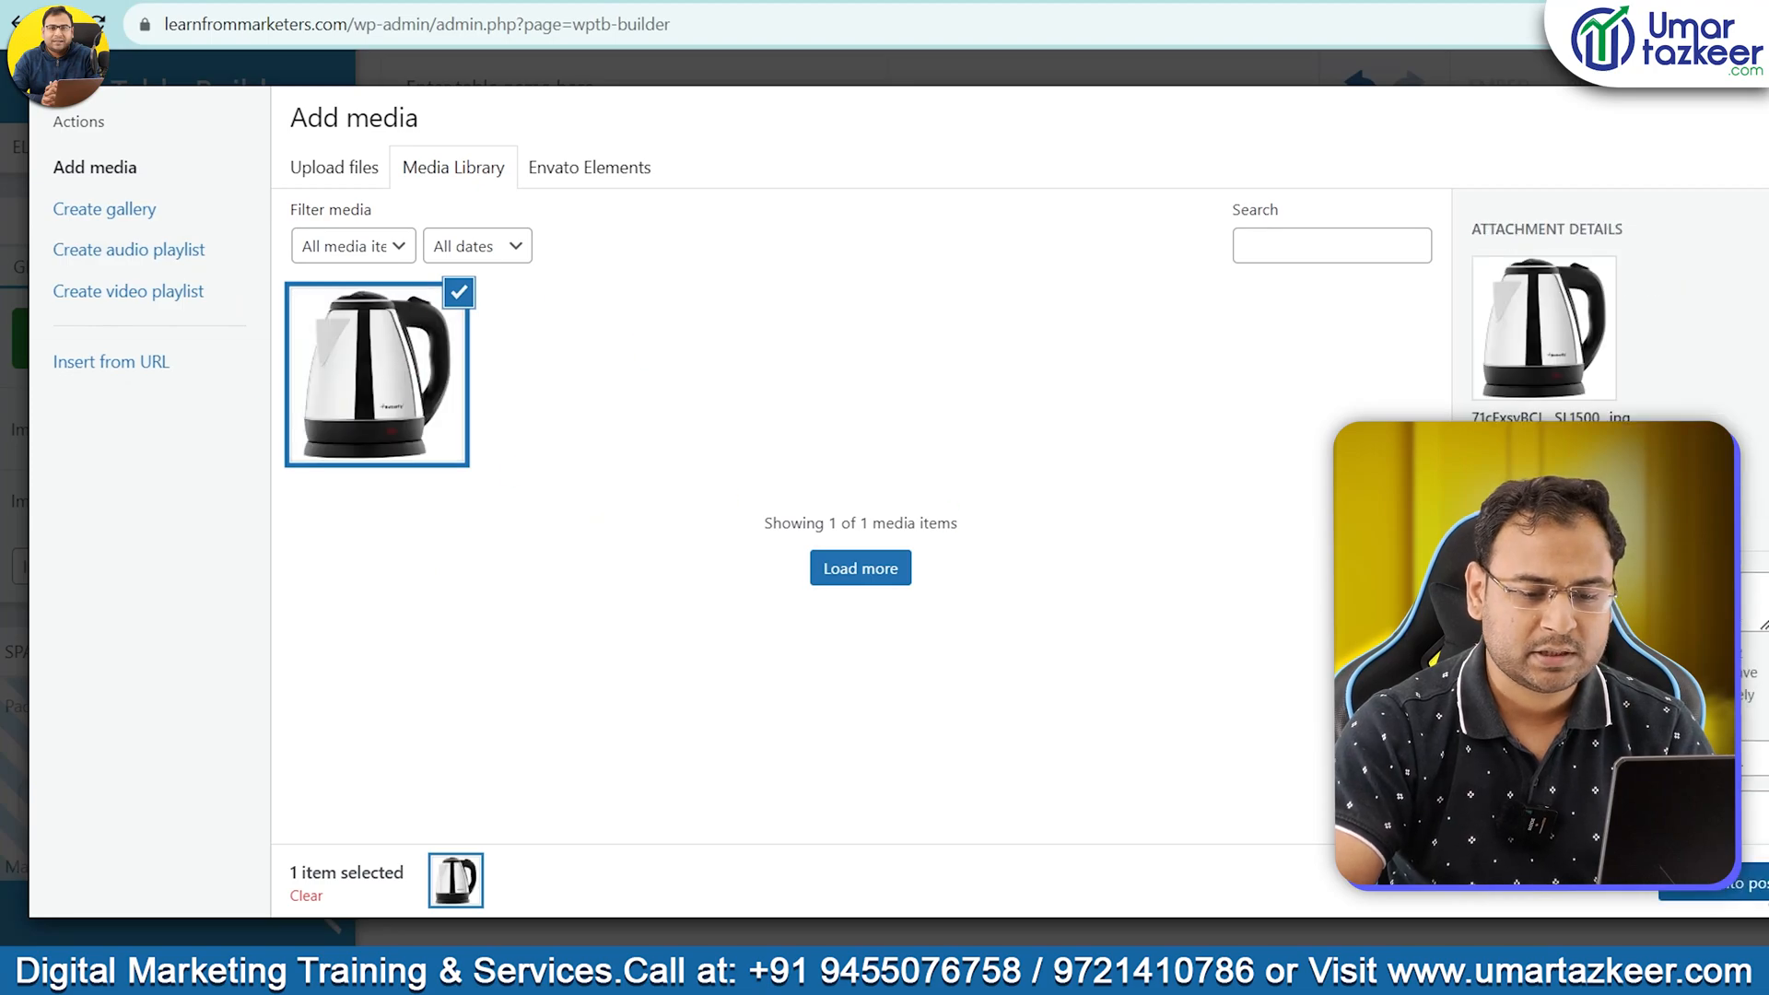
{"action": "left_click", "coordinate": [1742, 882]}
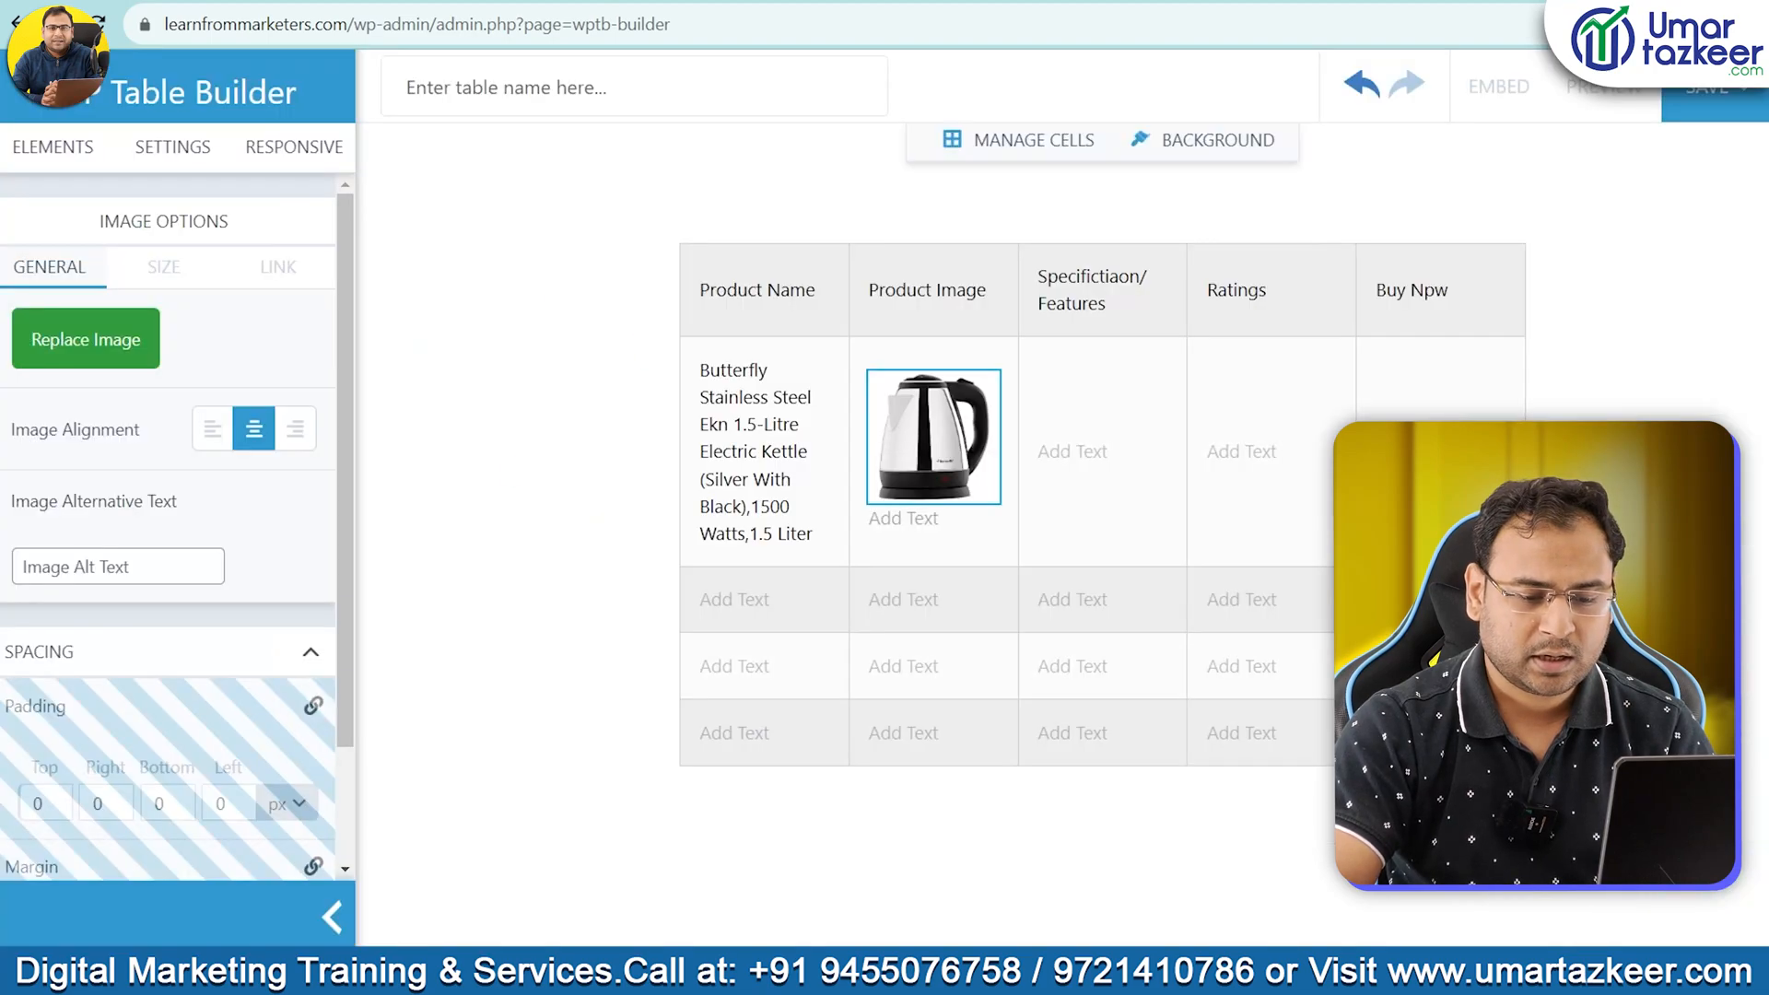
Try a list element in the first product's Specifictiaon/ Features cell and replace it with a text element
{"action": "left_click", "coordinate": [921, 519]}
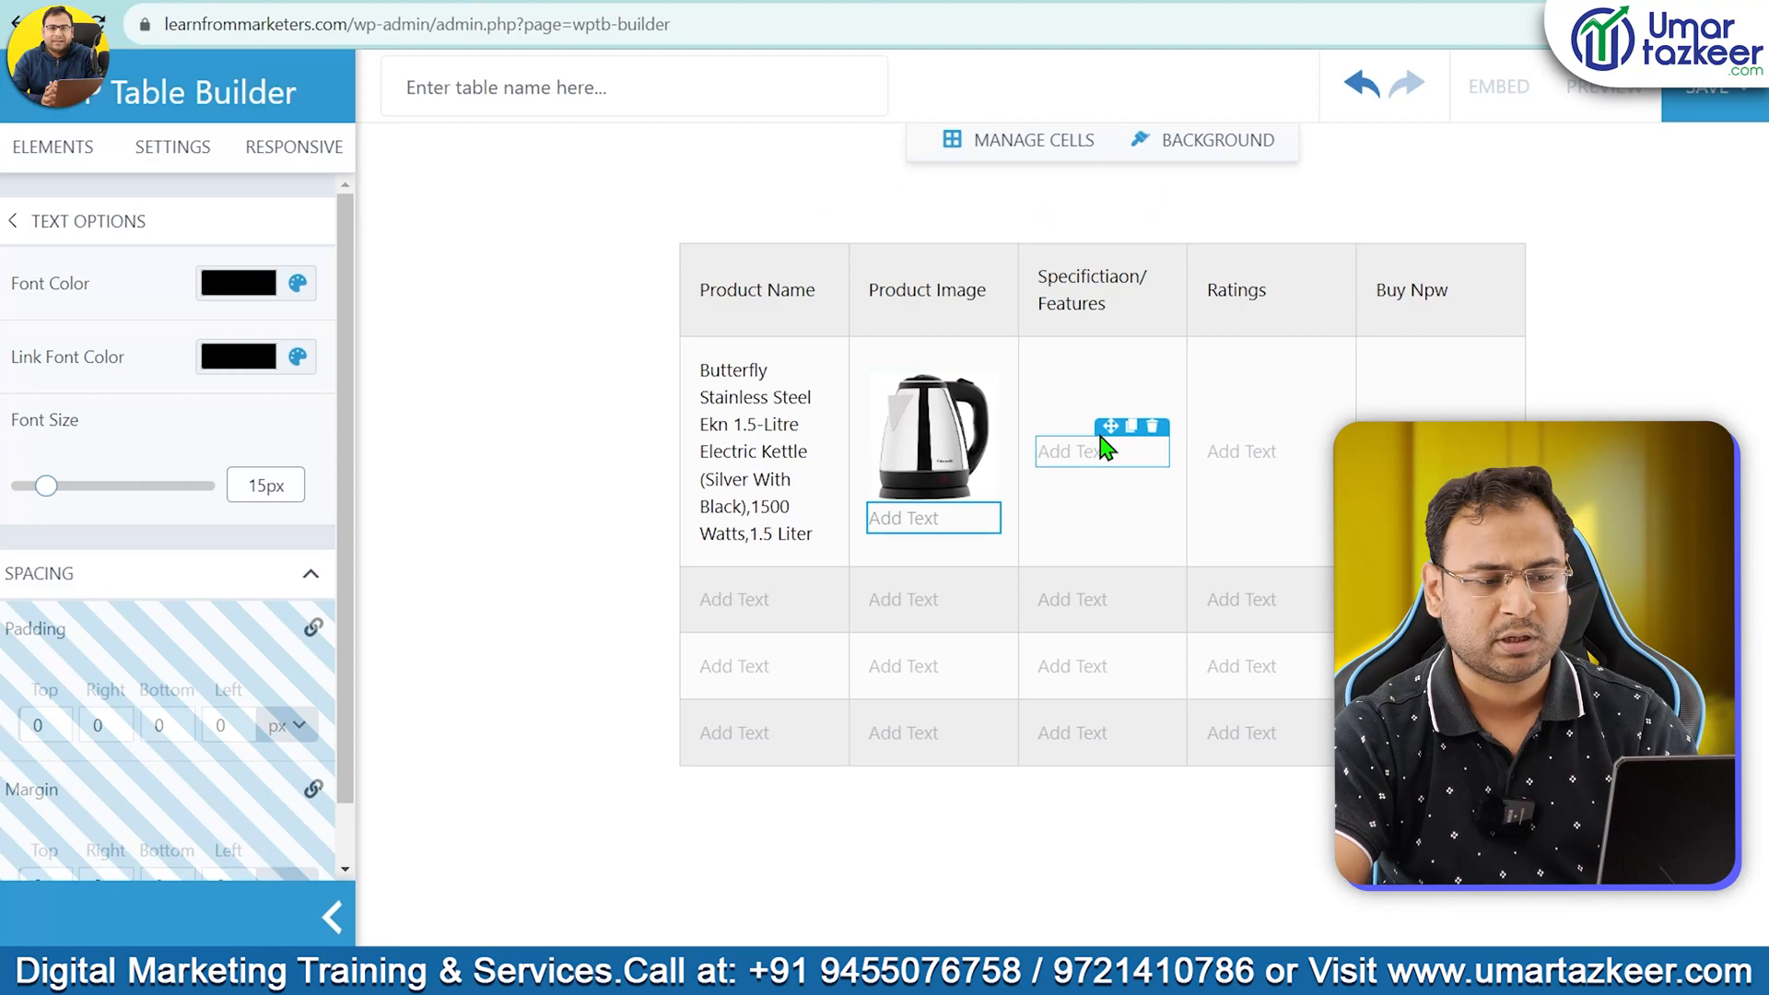
{"action": "left_click", "coordinate": [1069, 461]}
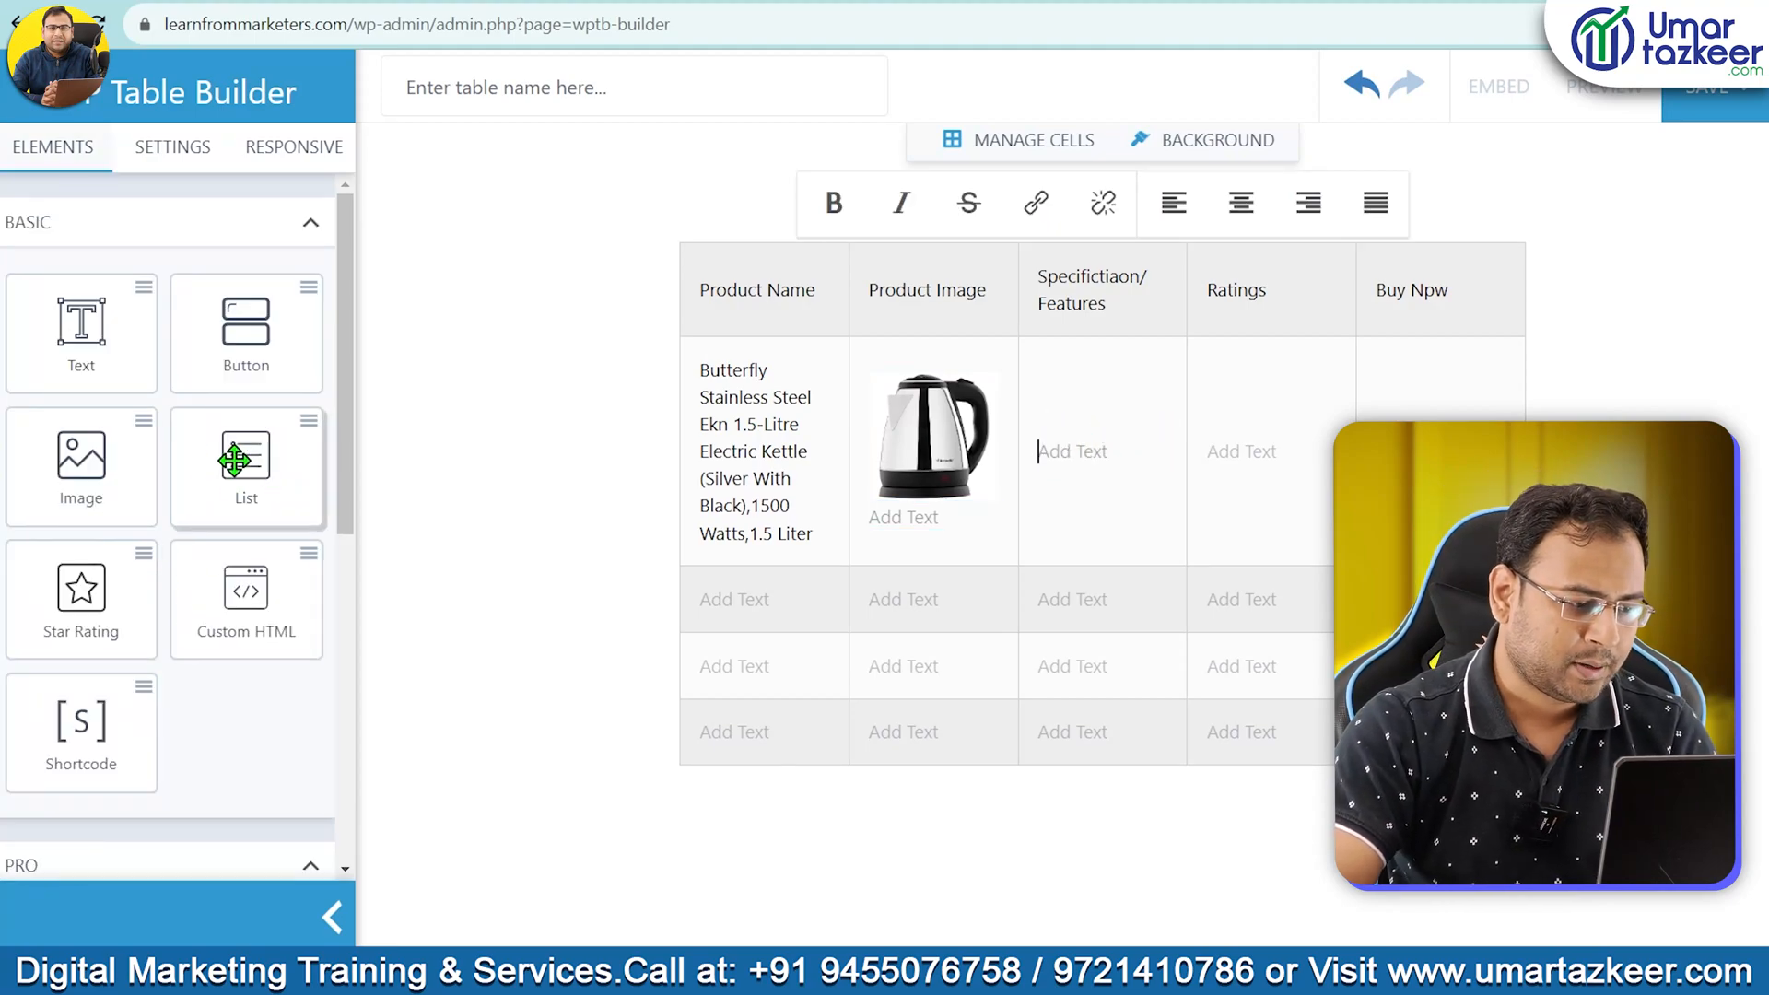
{"action": "left_click_drag", "start_coordinate": [234, 459], "coordinate": [1078, 466]}
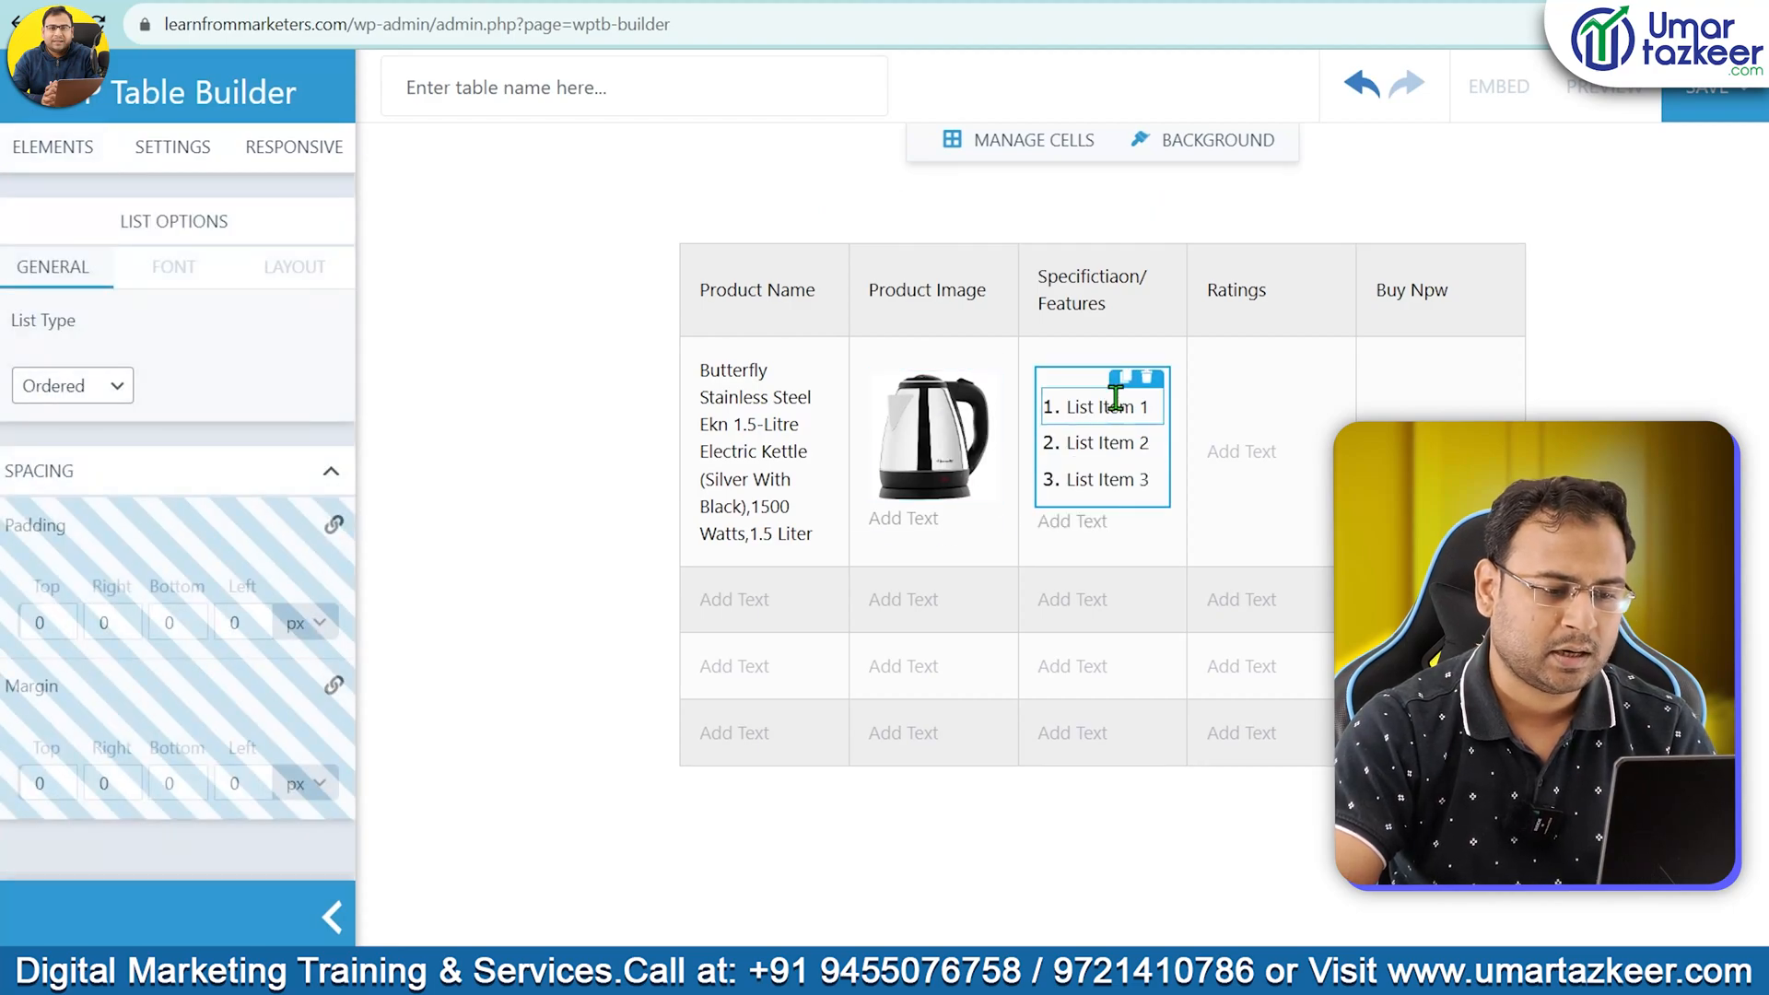
{"action": "left_click", "coordinate": [1147, 380]}
{"action": "left_click_drag", "start_coordinate": [80, 355], "coordinate": [771, 357]}
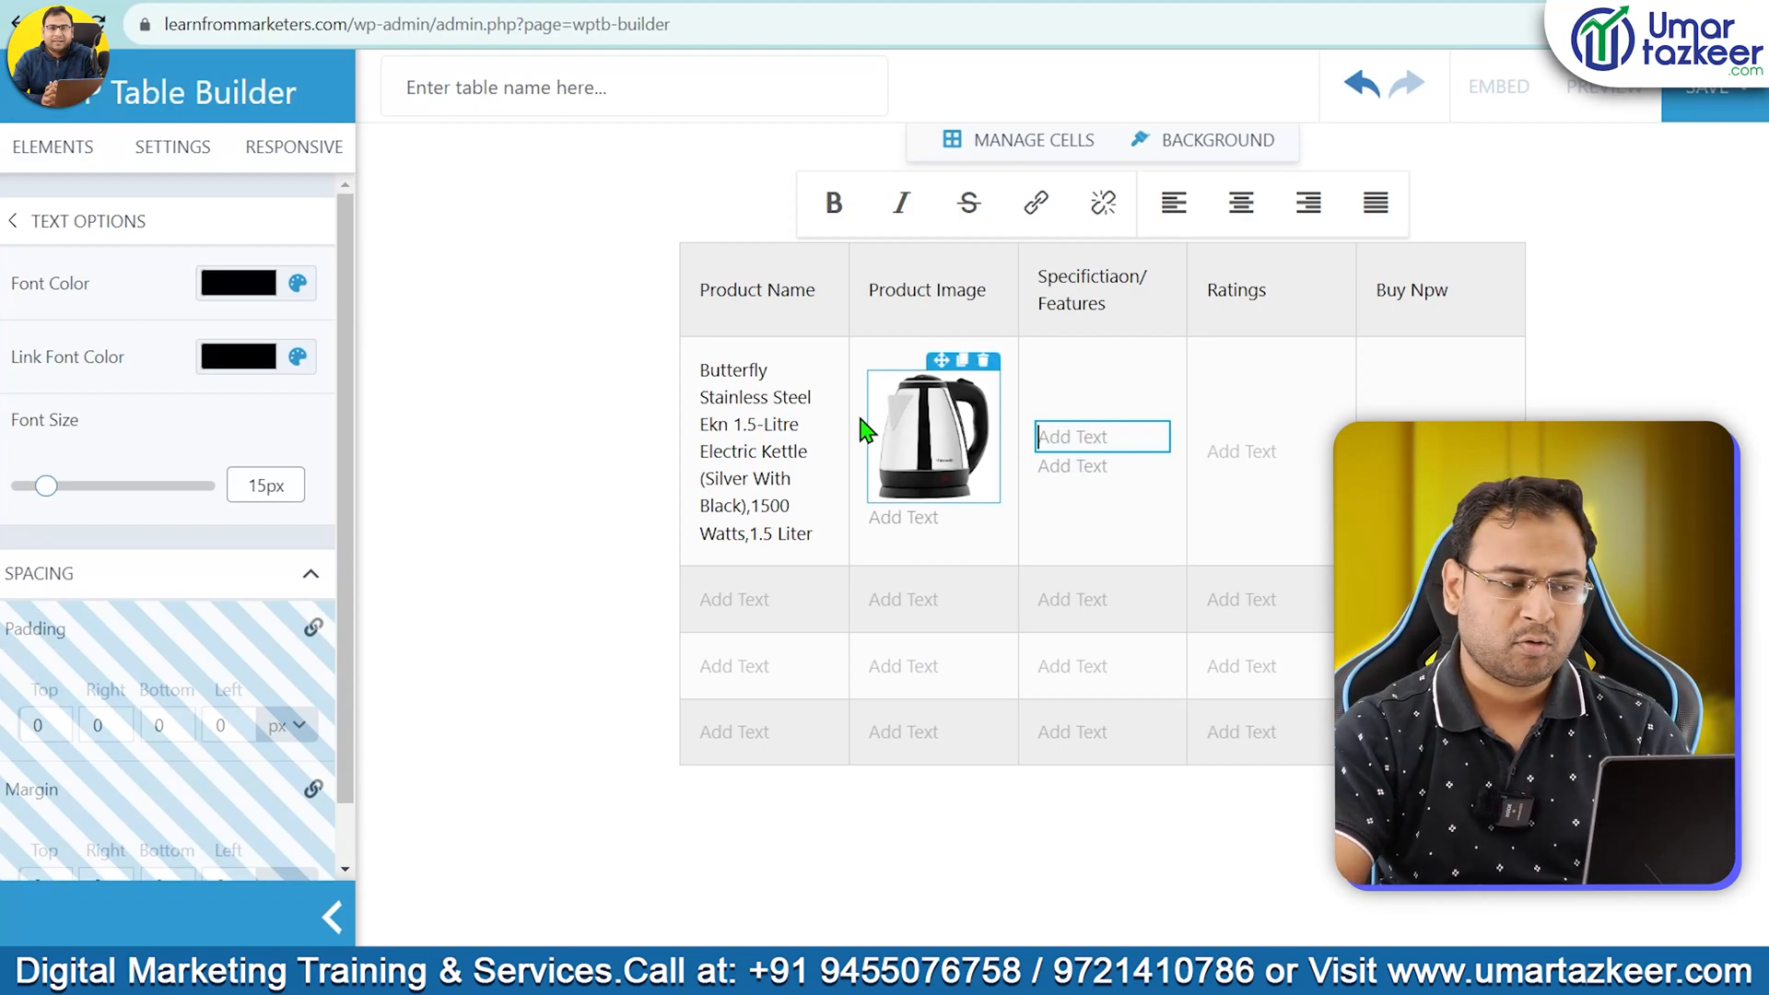
{"action": "left_click", "coordinate": [46, 148]}
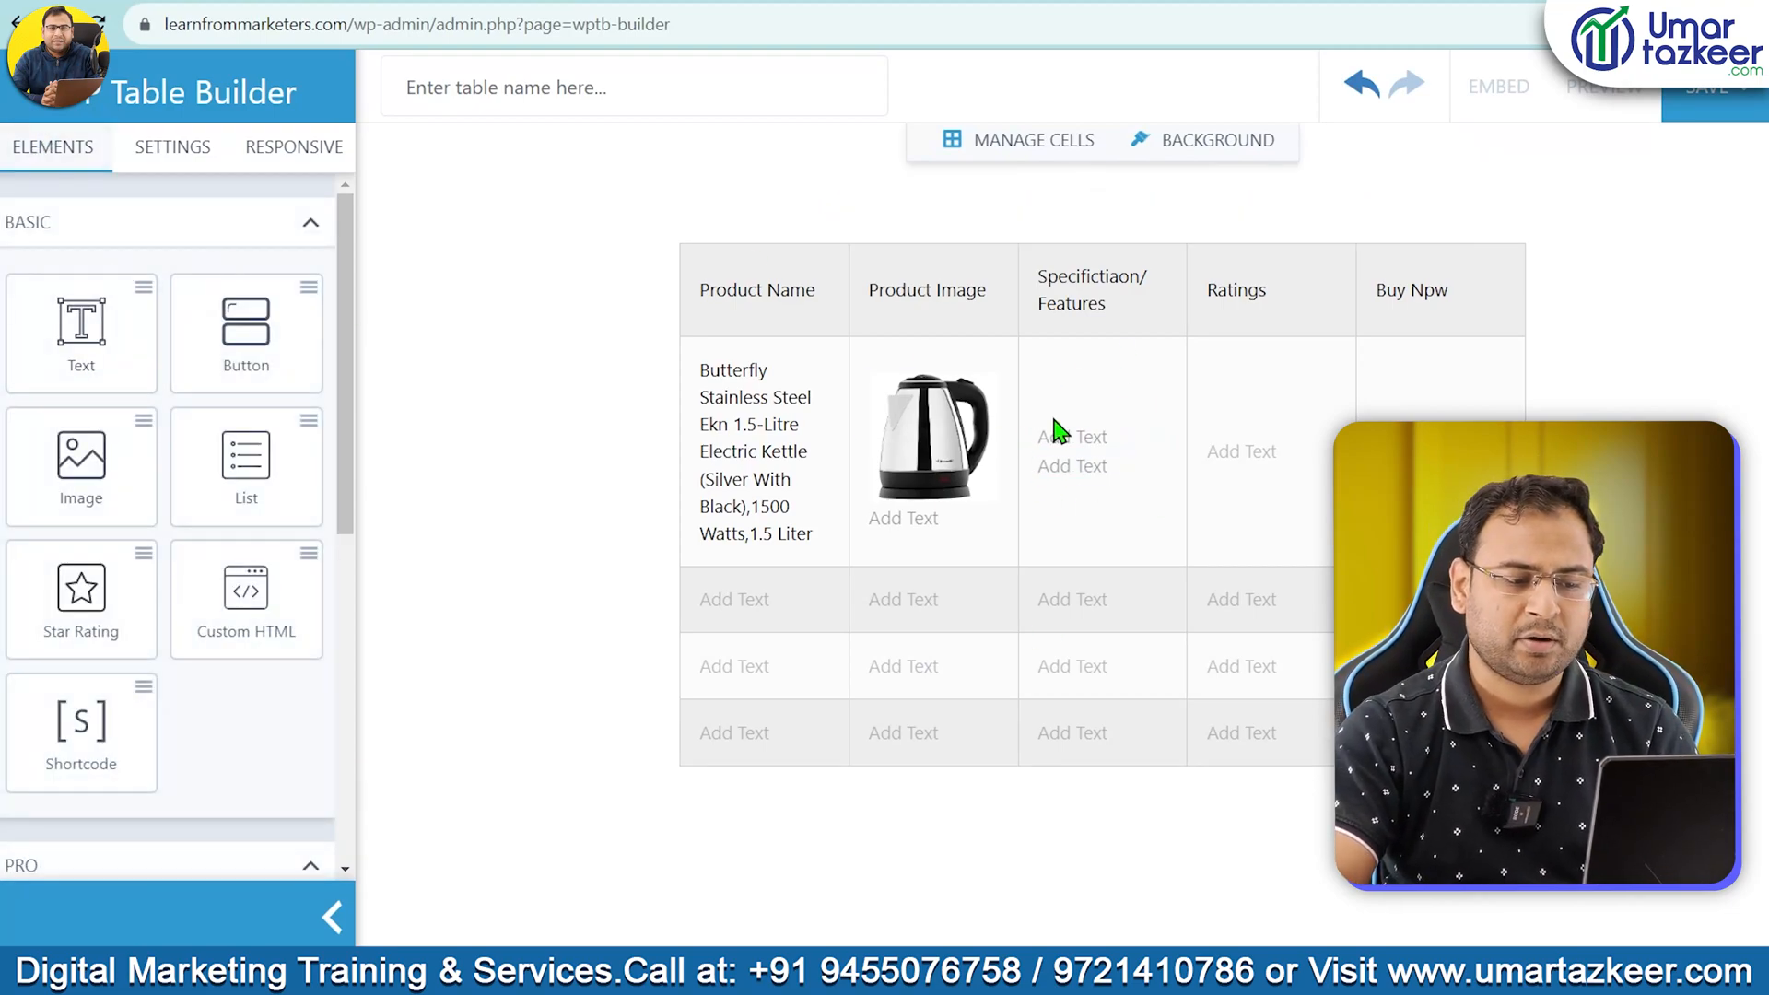
Add a star rating element to the first product's Ratings cell with a 17px star size and red stars
{"action": "left_click", "coordinate": [1258, 454]}
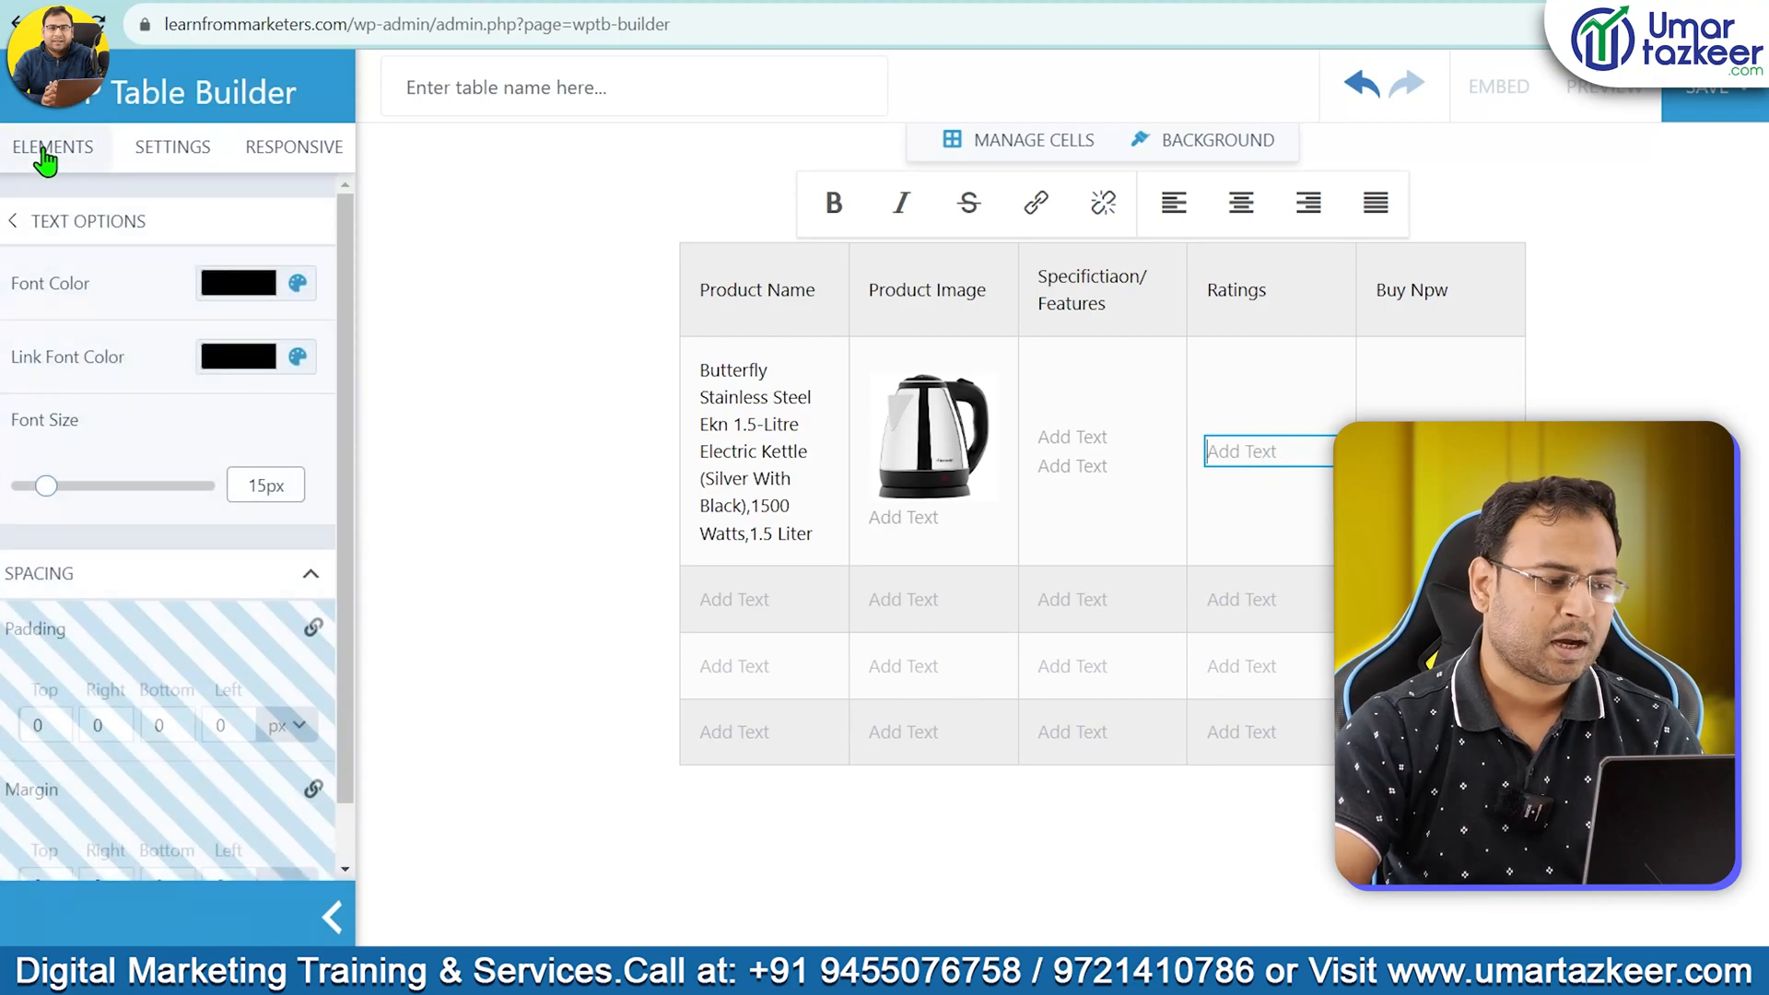
{"action": "left_click", "coordinate": [47, 152]}
{"action": "left_click_drag", "start_coordinate": [94, 632], "coordinate": [1290, 488]}
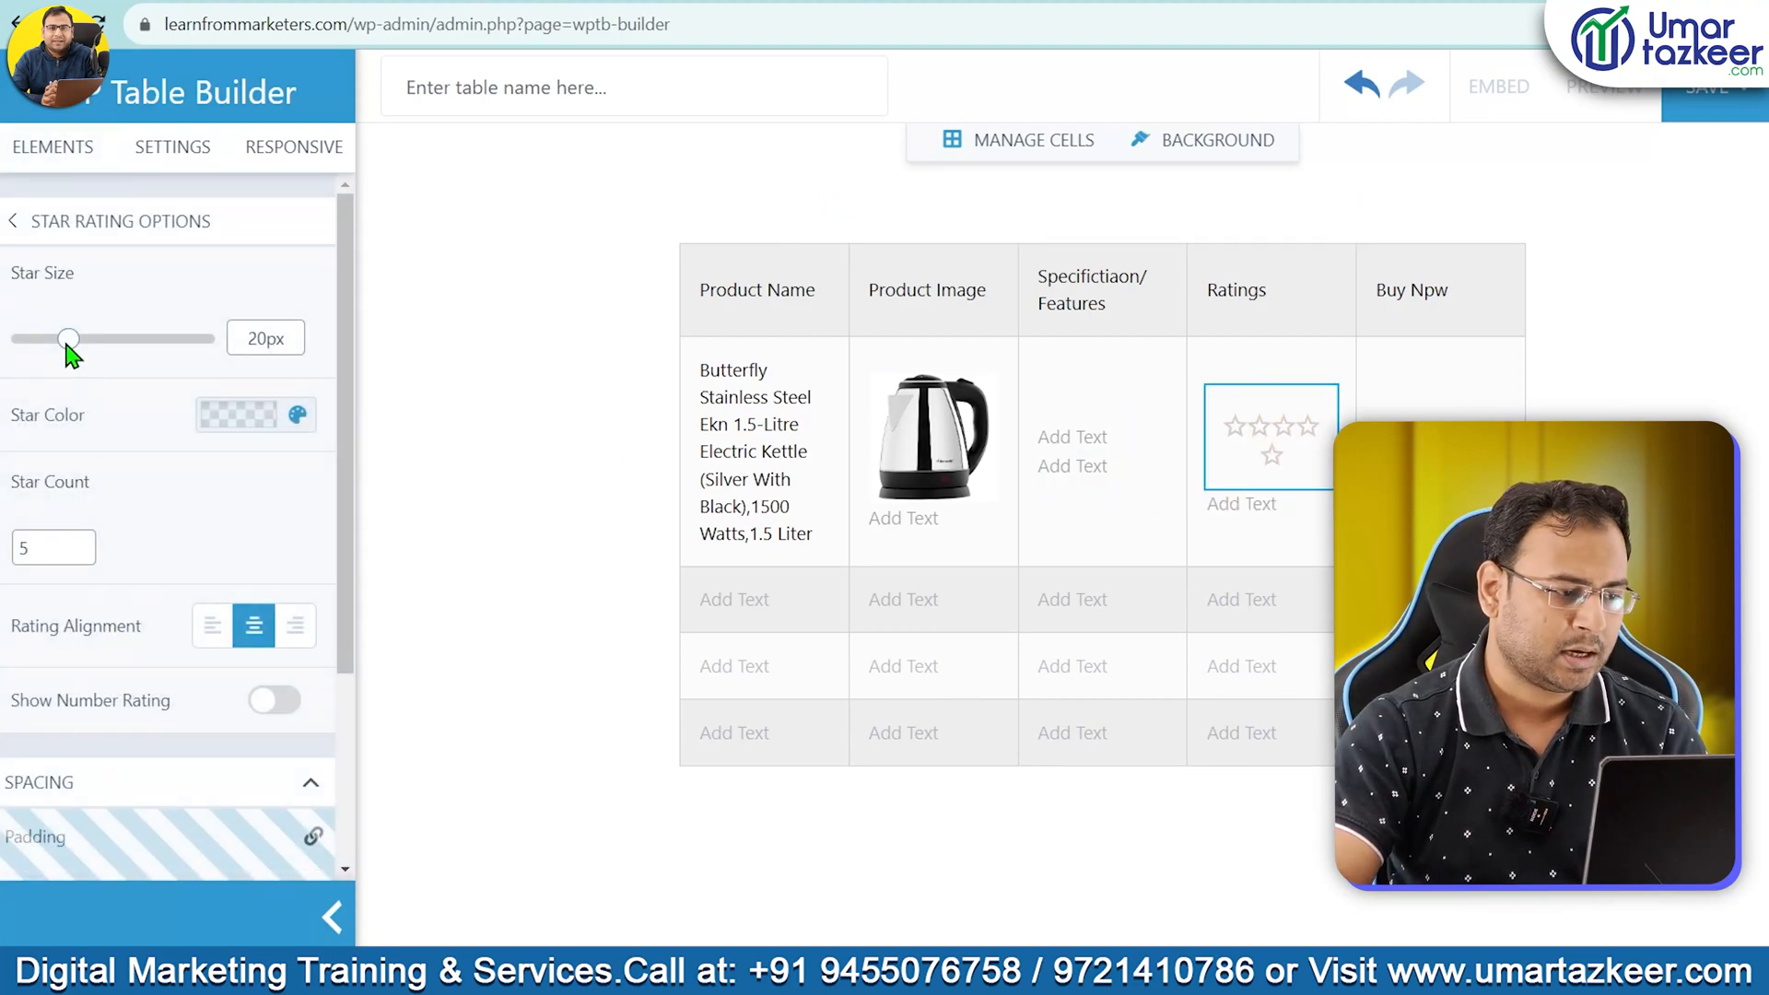
{"action": "left_click_drag", "start_coordinate": [68, 339], "coordinate": [55, 339]}
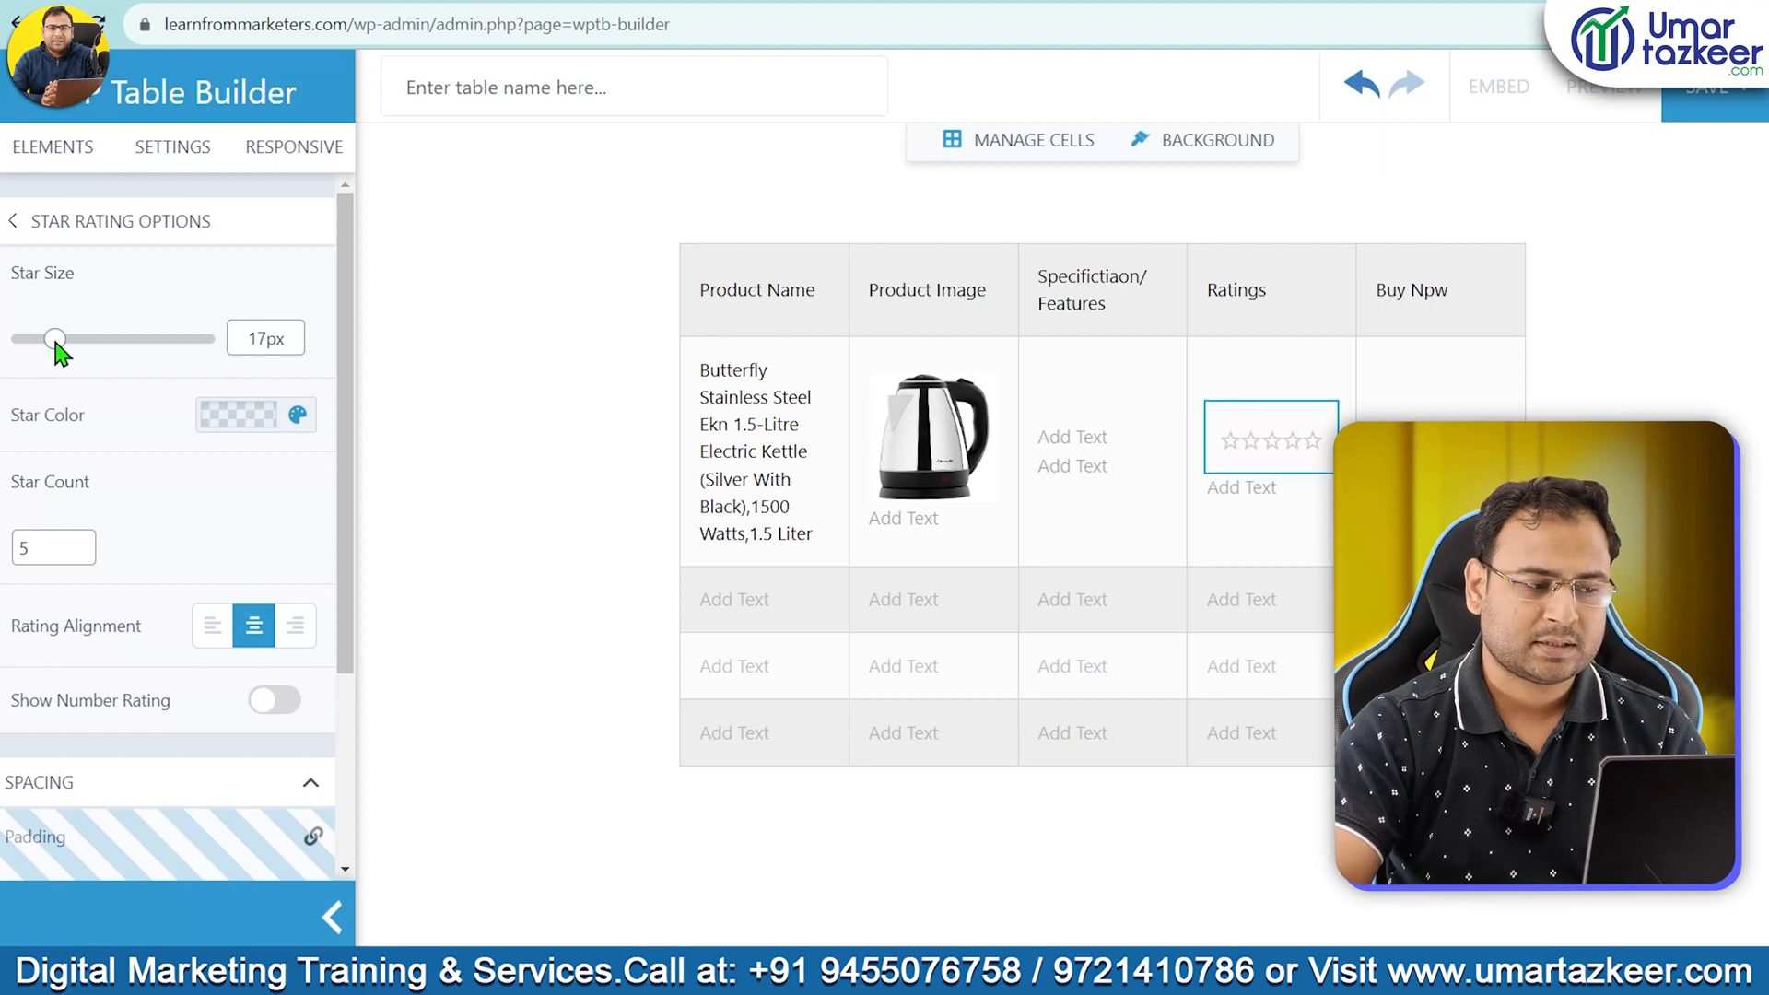
{"action": "left_click", "coordinate": [260, 415]}
{"action": "left_click", "coordinate": [415, 482]}
{"action": "left_click", "coordinate": [495, 461]}
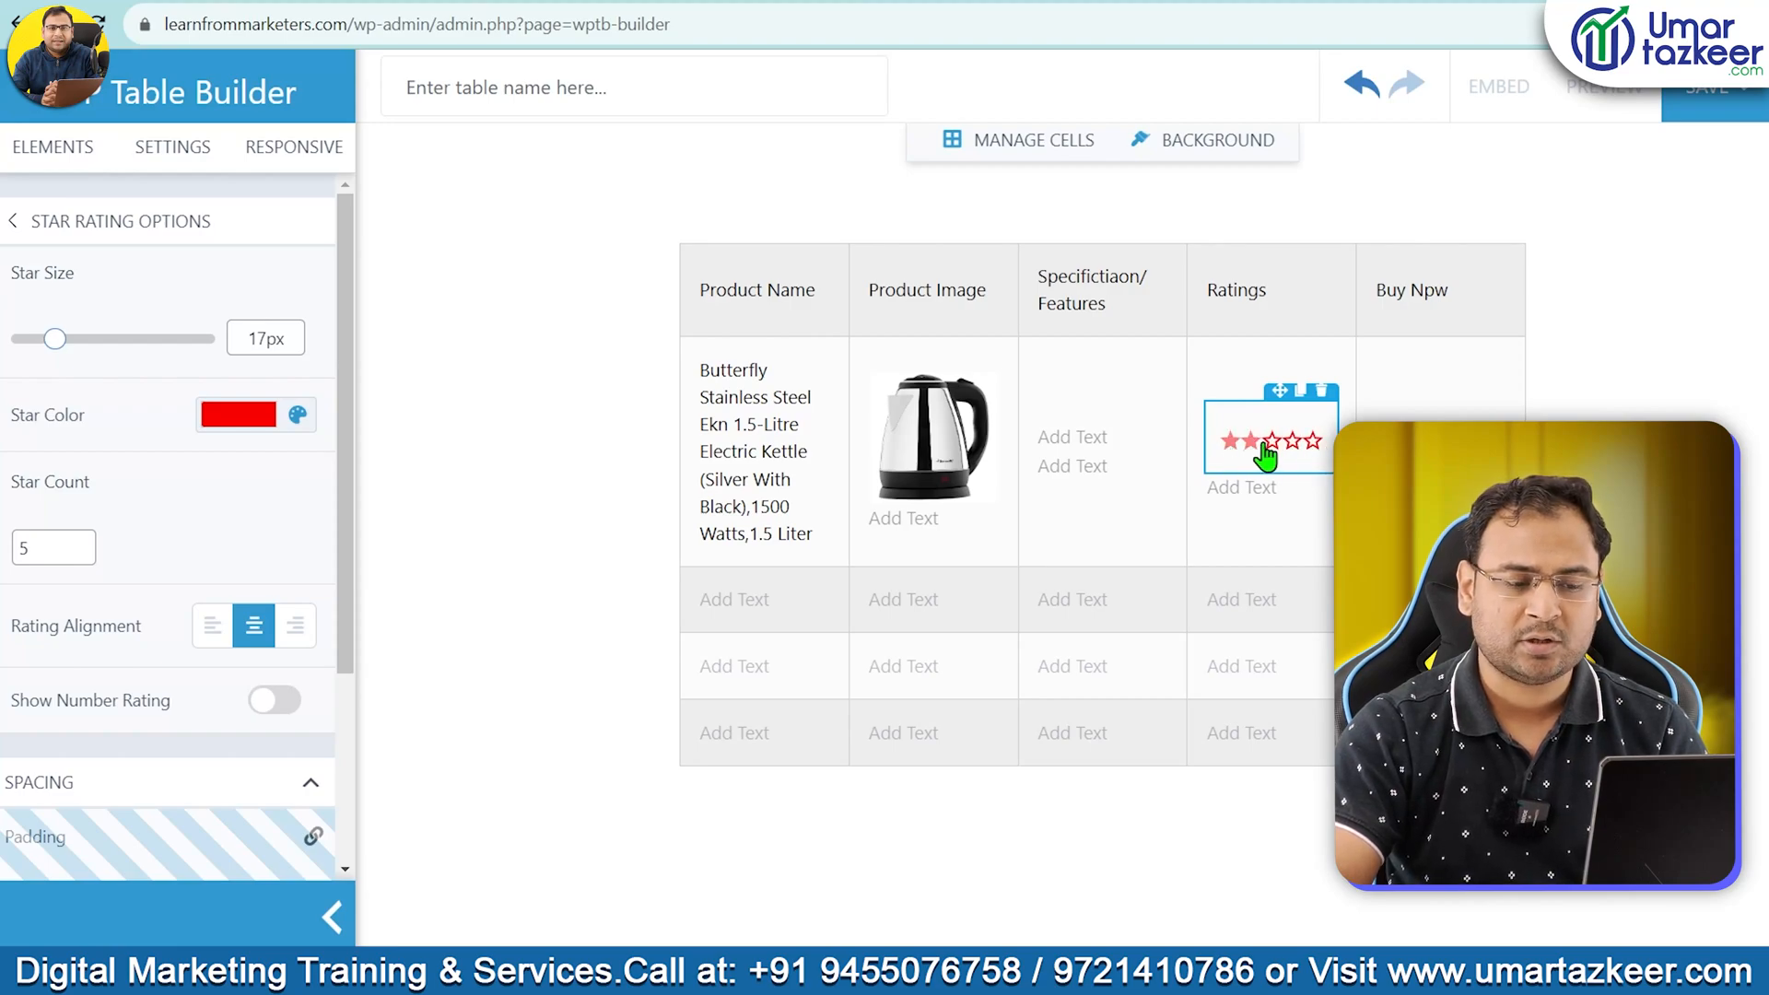
Add a button element to the first product's Buy Npw cell and label it "Buy on Amazon"
{"action": "left_click", "coordinate": [1419, 506]}
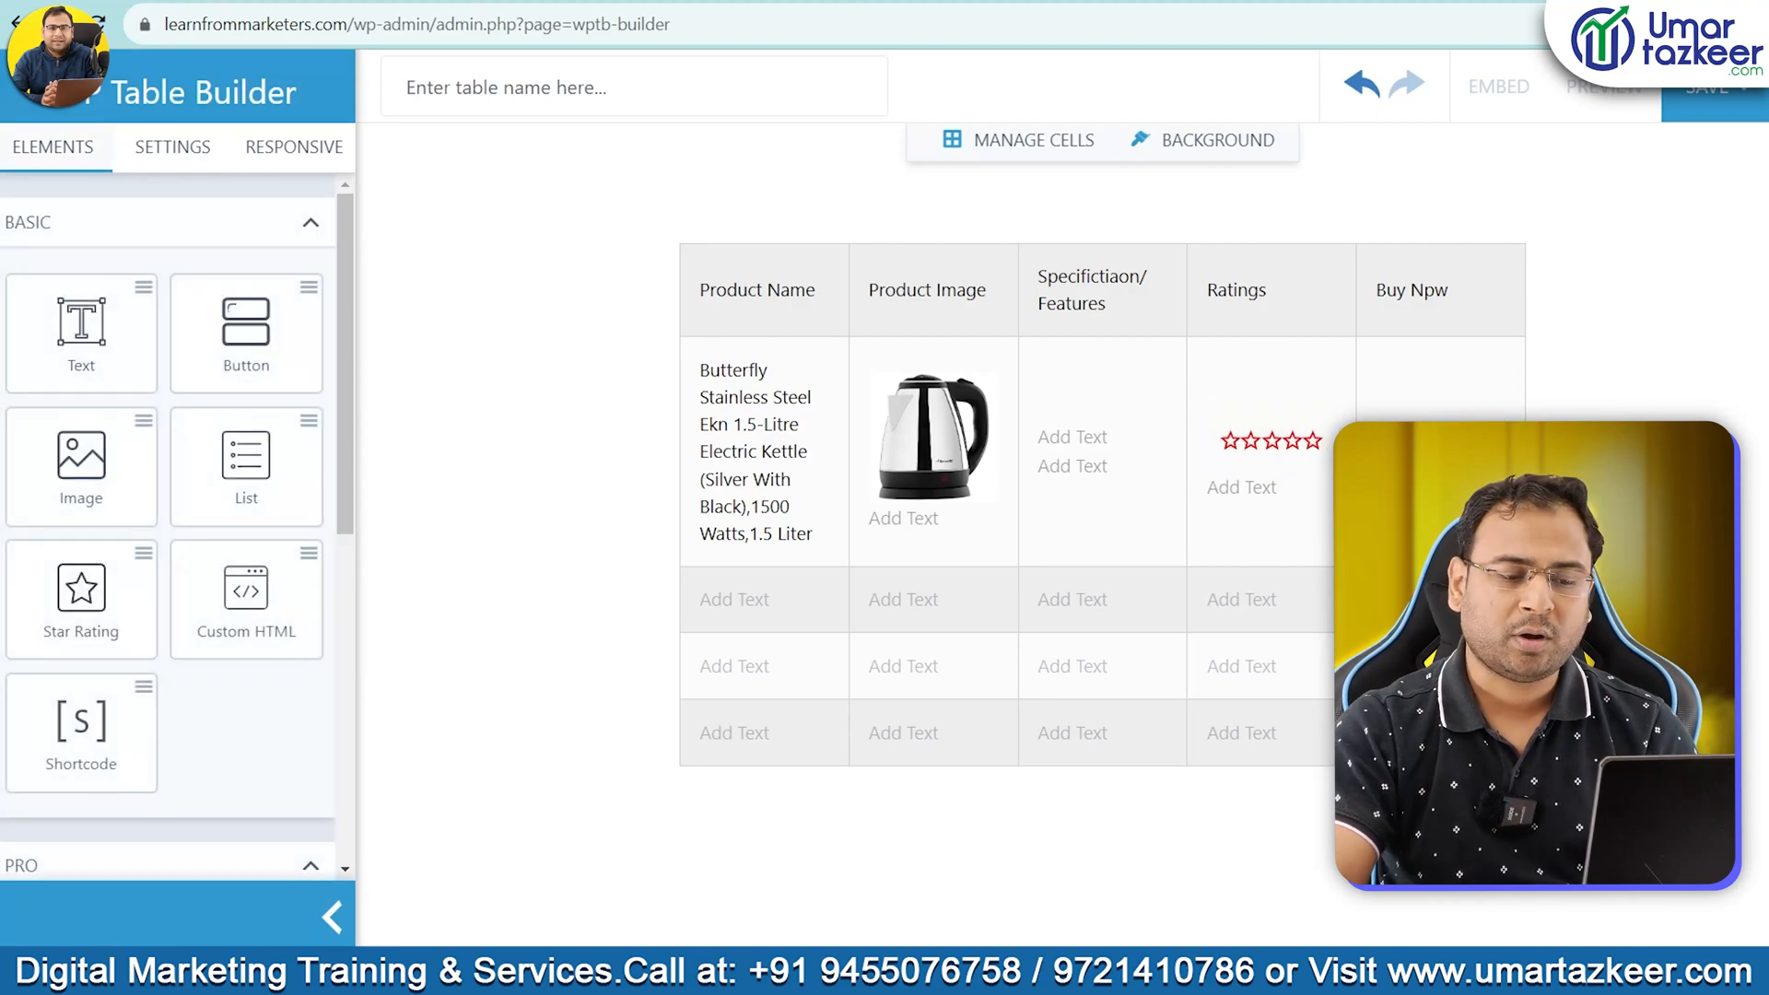
{"action": "left_click_drag", "start_coordinate": [246, 323], "coordinate": [1438, 443]}
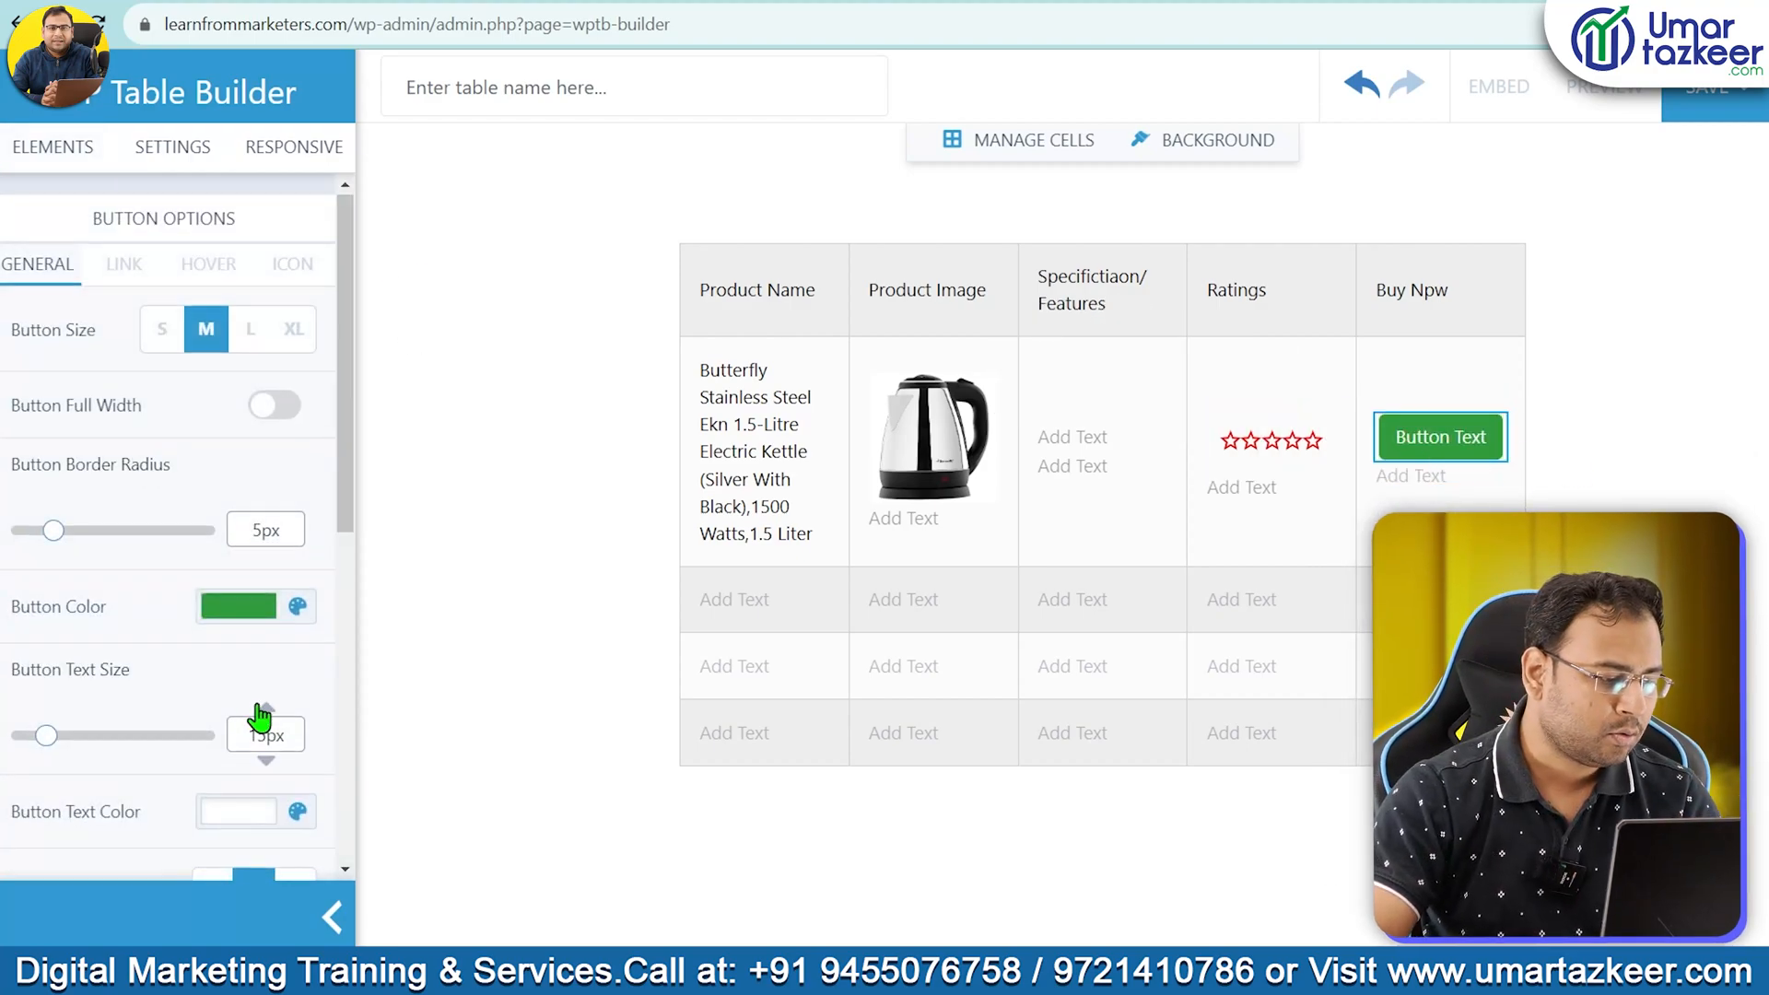
{"action": "scroll", "coordinate": [254, 700], "scroll_direction": "down", "scroll_amount": 5}
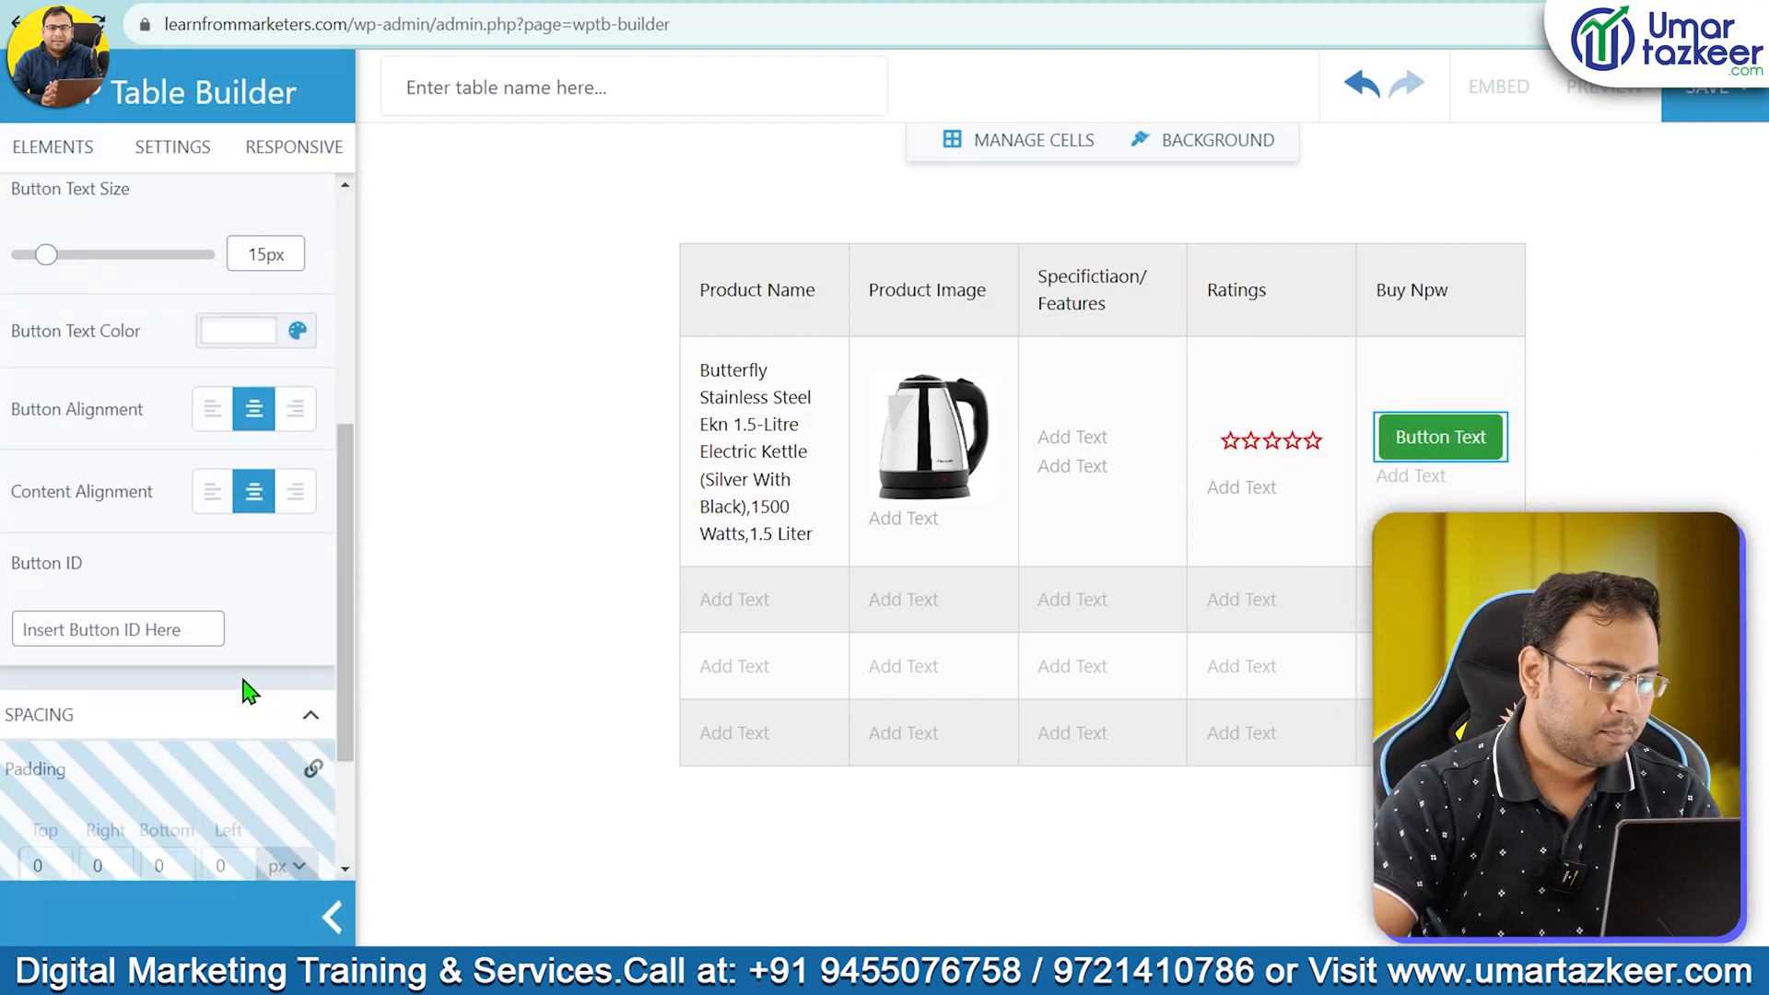
{"action": "left_click", "coordinate": [1419, 440]}
{"action": "double_click", "coordinate": [1404, 447]}
{"action": "triple_click", "coordinate": [1404, 438]}
{"action": "type", "text": "Bud"}
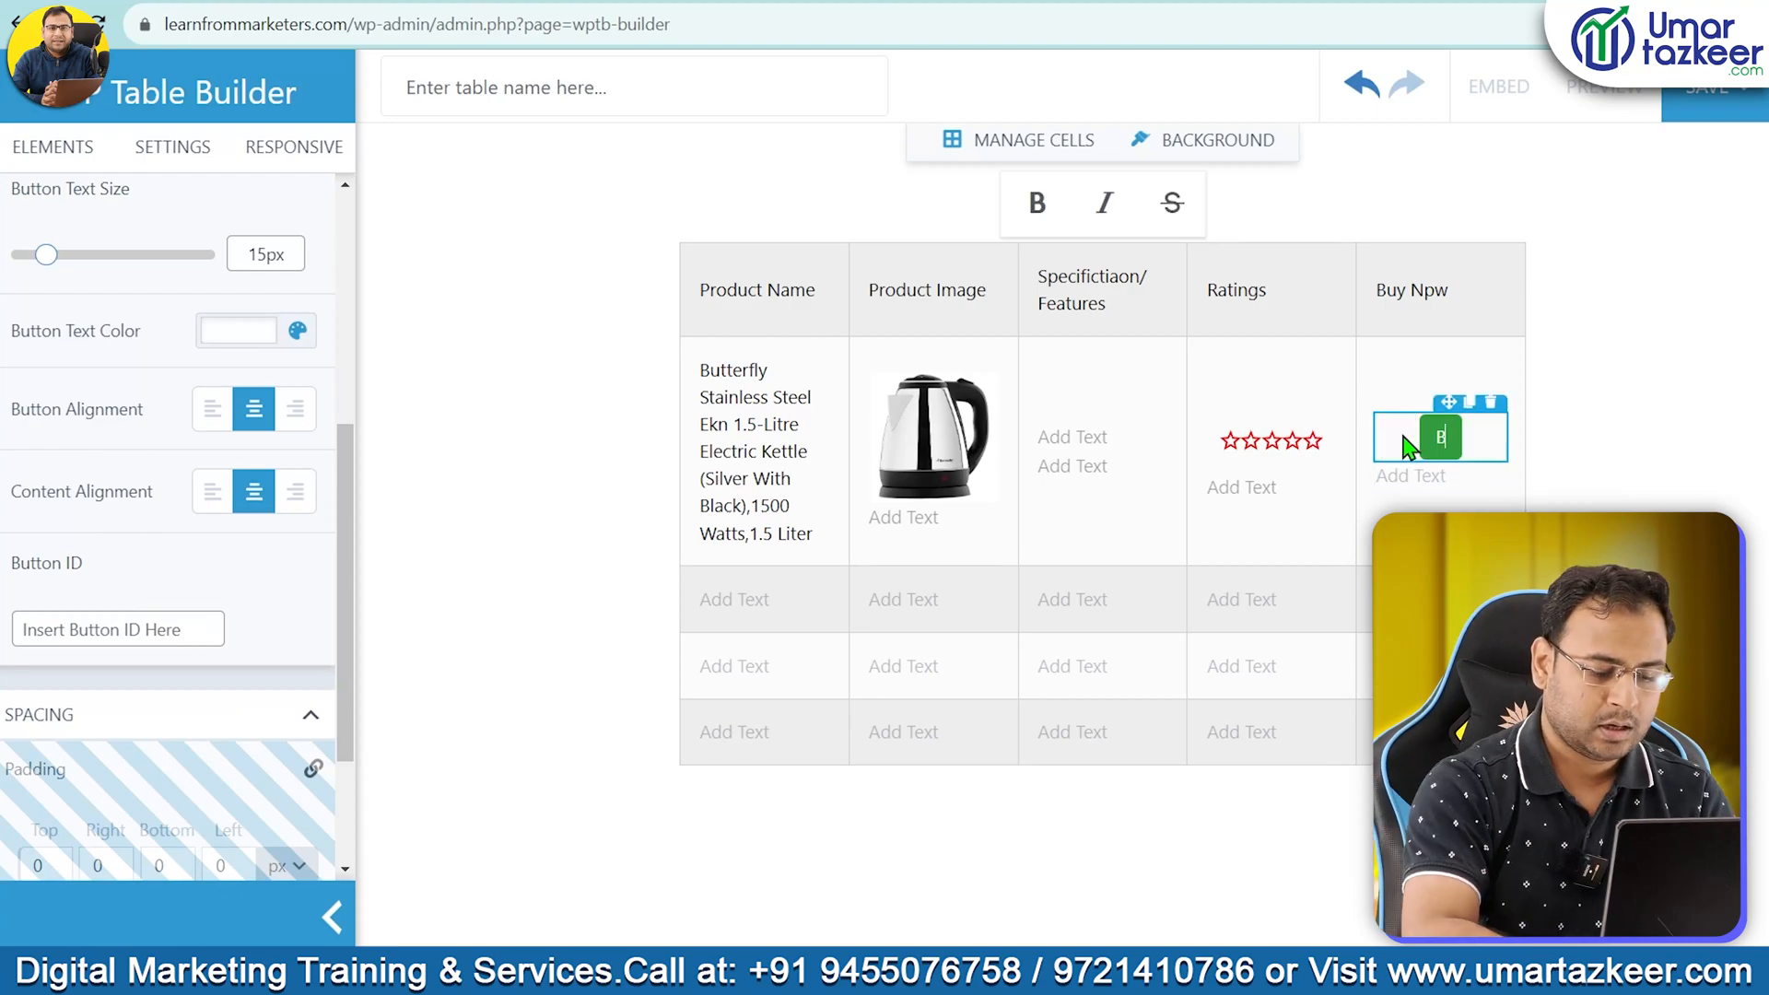
{"action": "key", "text": "BackSpace"}
{"action": "key", "text": "BackSpace"}
{"action": "type", "text": "uy on Amazon"}
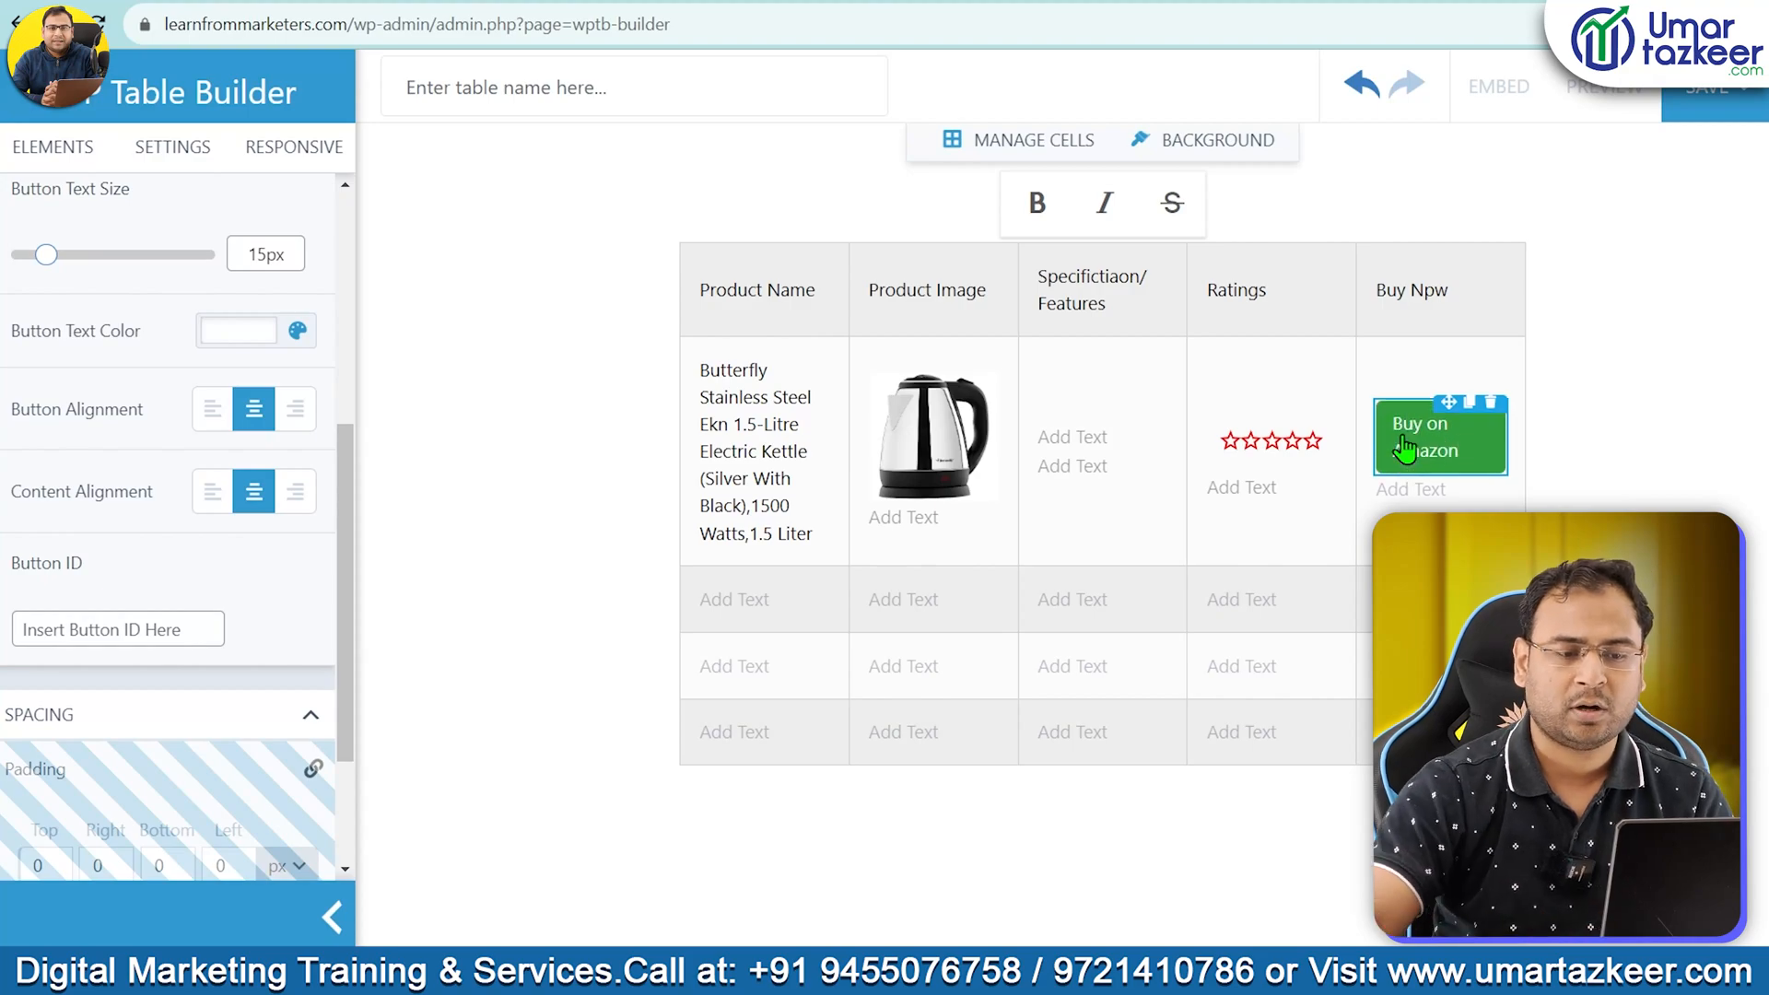
{"action": "left_click", "coordinate": [1678, 405]}
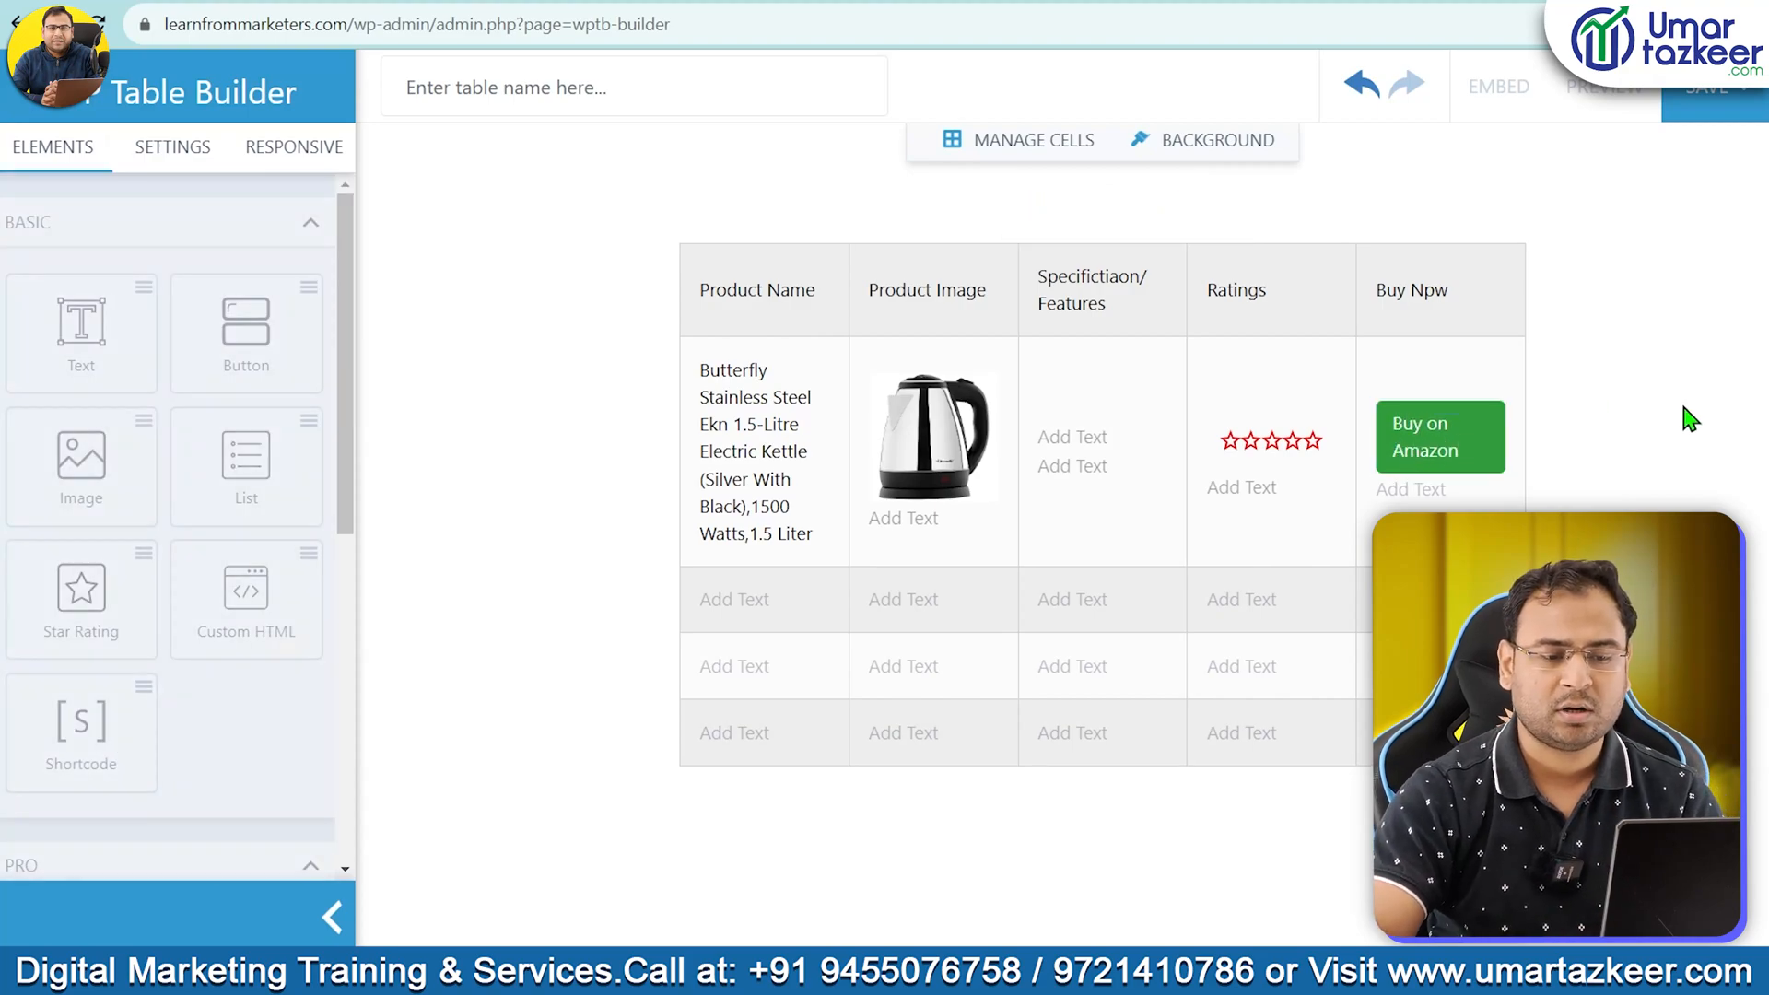
{"action": "left_click", "coordinate": [1378, 452]}
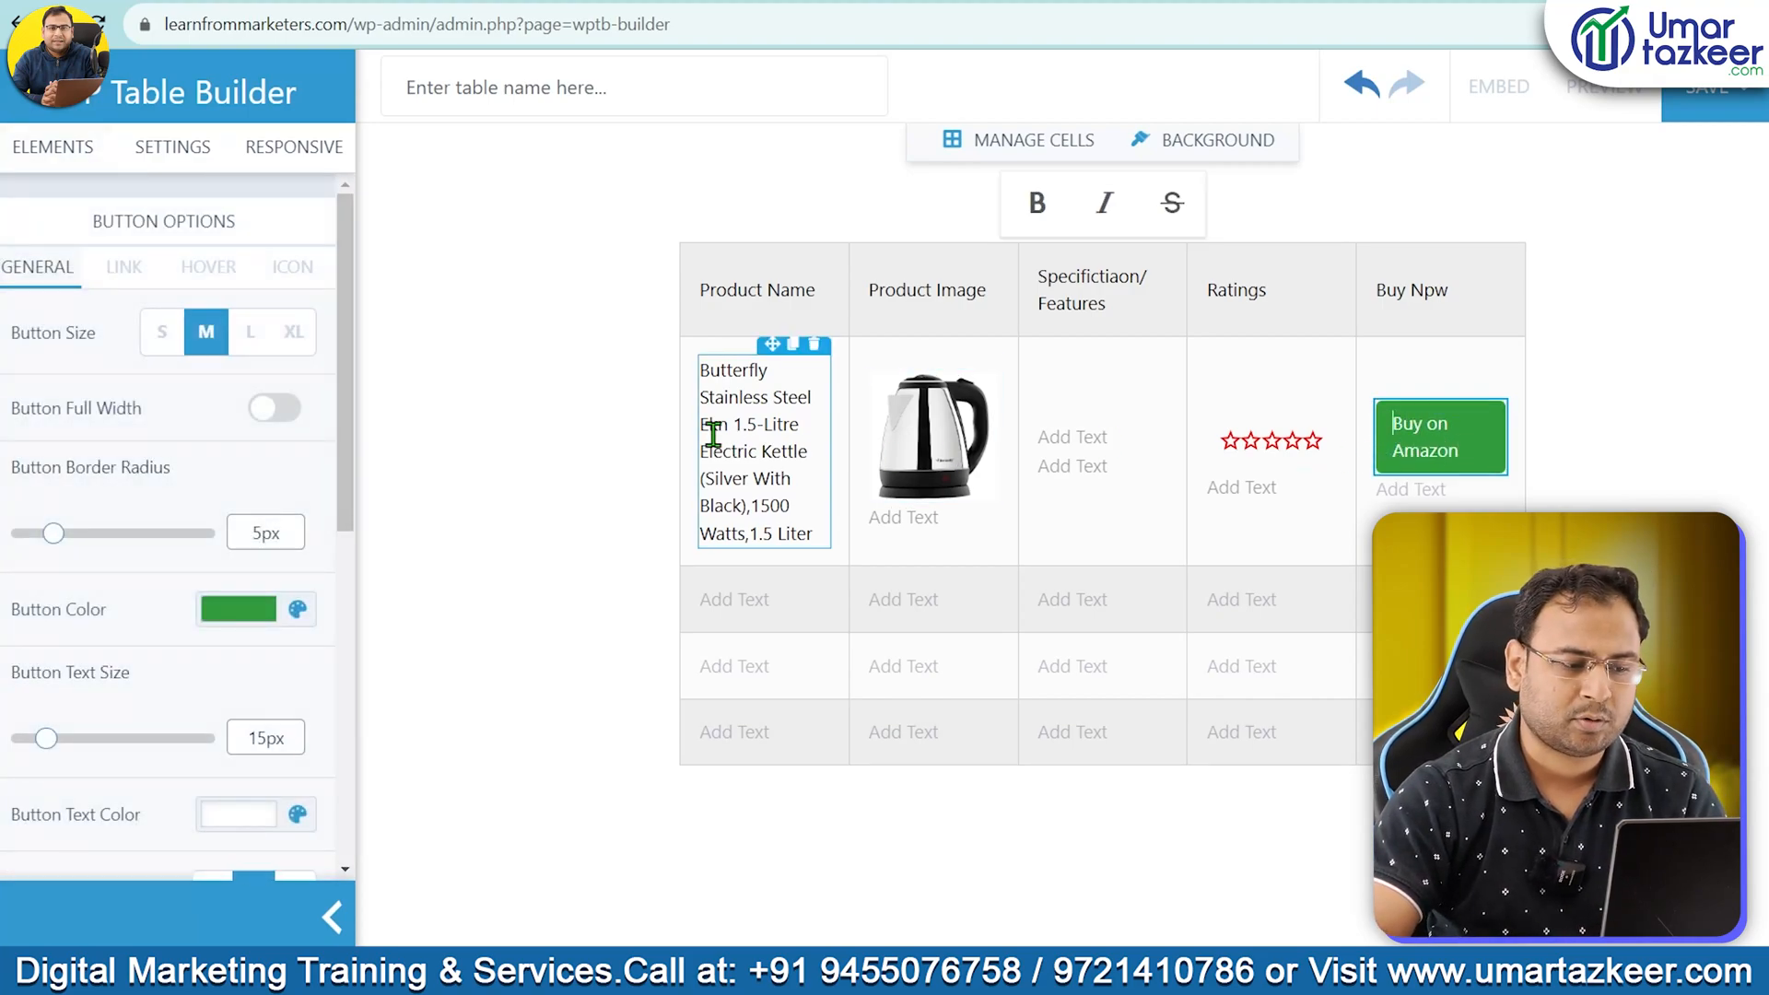
Set the table's cell padding to 7 px and its minimum auto cell width to 73 px
{"action": "left_click", "coordinate": [175, 152]}
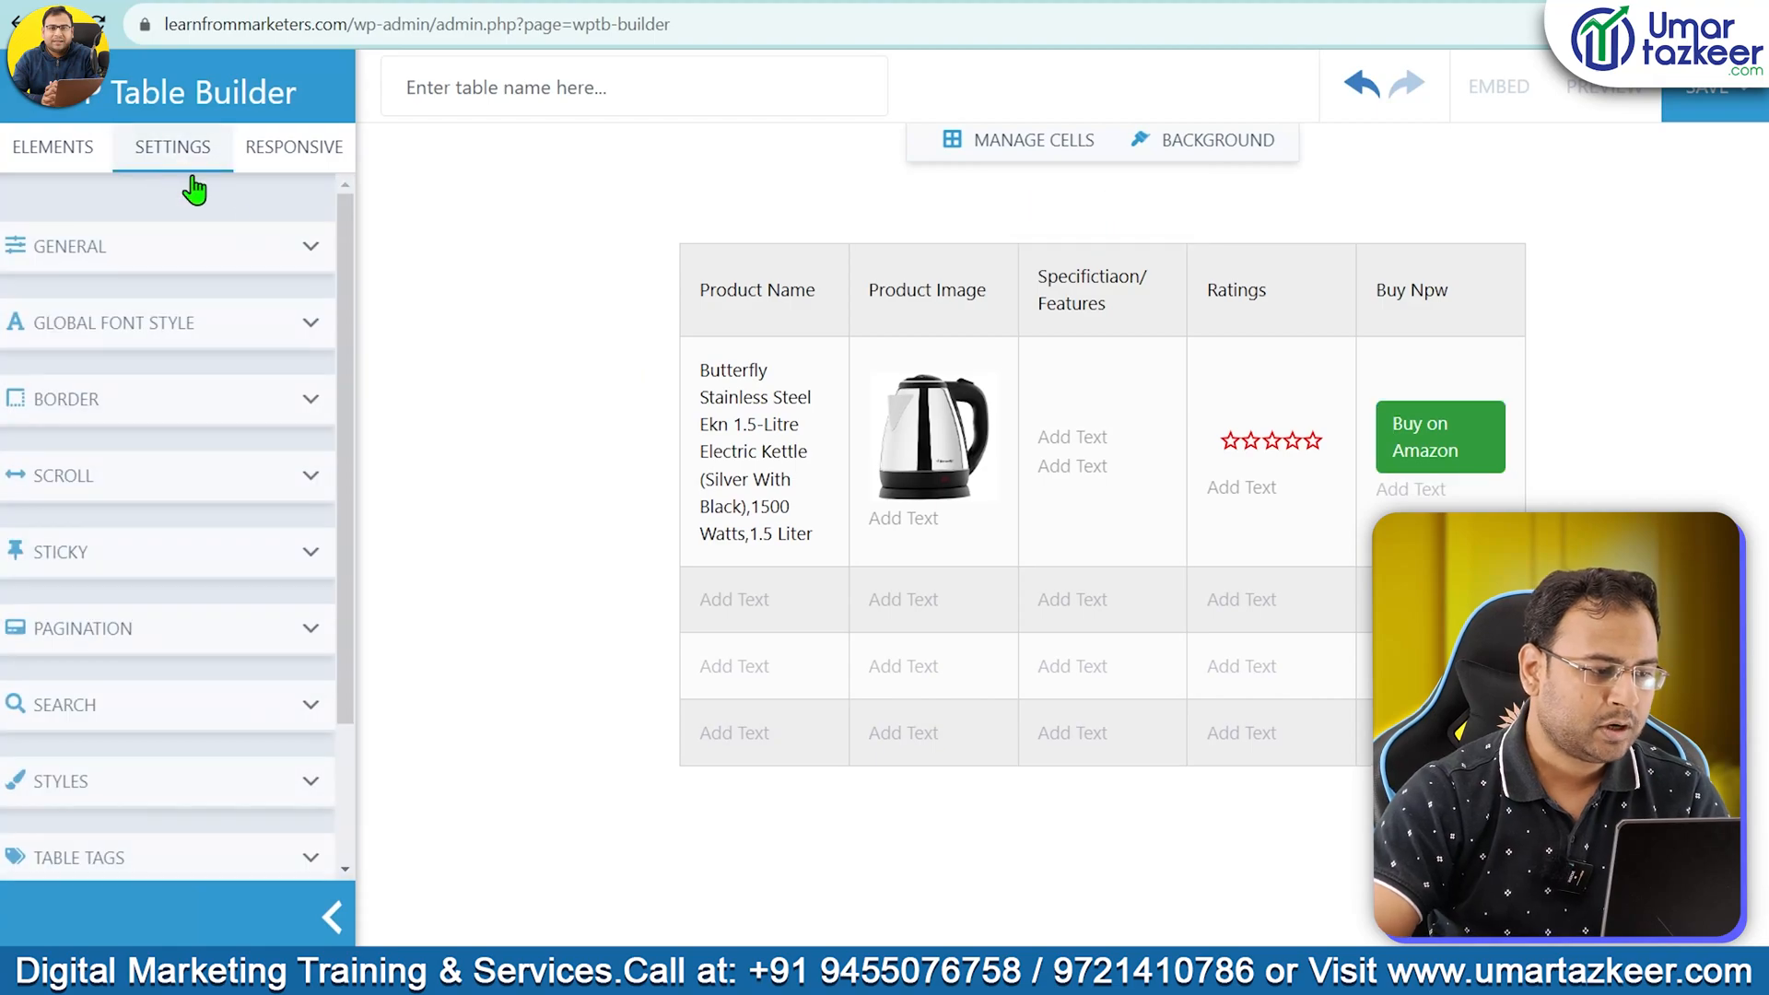
{"action": "left_click", "coordinate": [288, 243]}
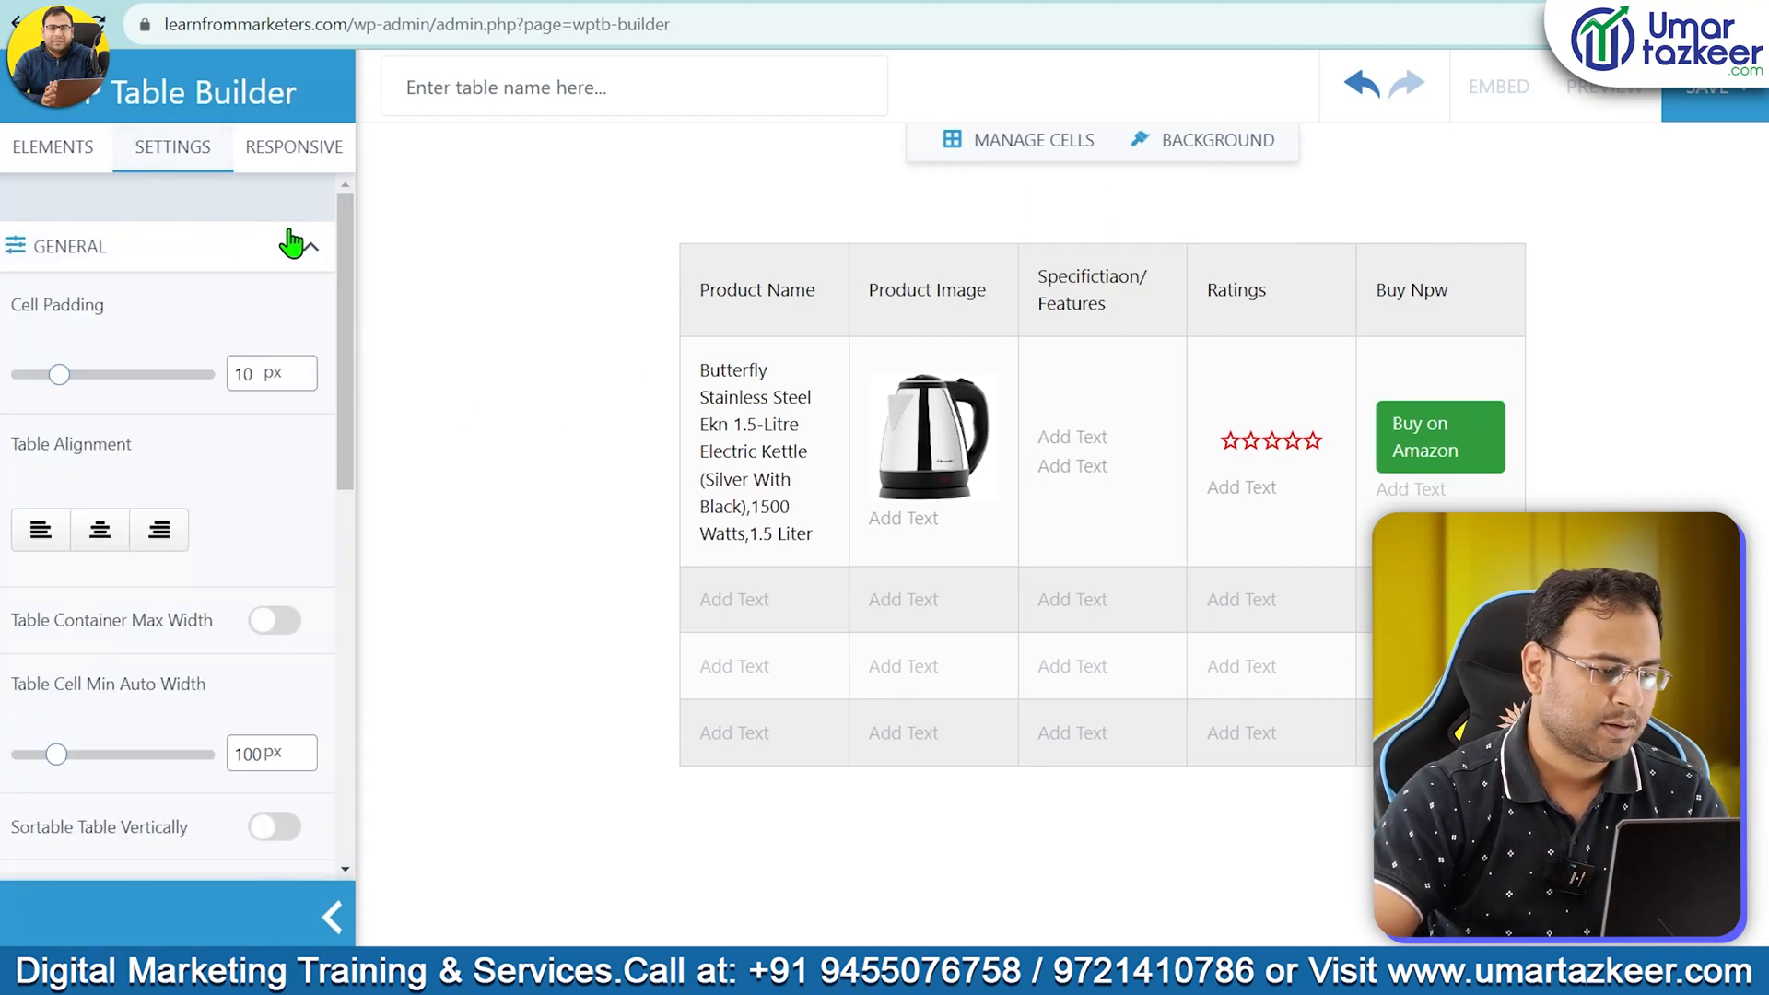
{"action": "mouse_move", "coordinate": [60, 378]}
{"action": "left_mouse_down"}
{"action": "mouse_move", "coordinate": [87, 378]}
{"action": "mouse_move", "coordinate": [19, 378]}
{"action": "mouse_move", "coordinate": [64, 378]}
{"action": "mouse_move", "coordinate": [48, 376]}
{"action": "left_mouse_up"}
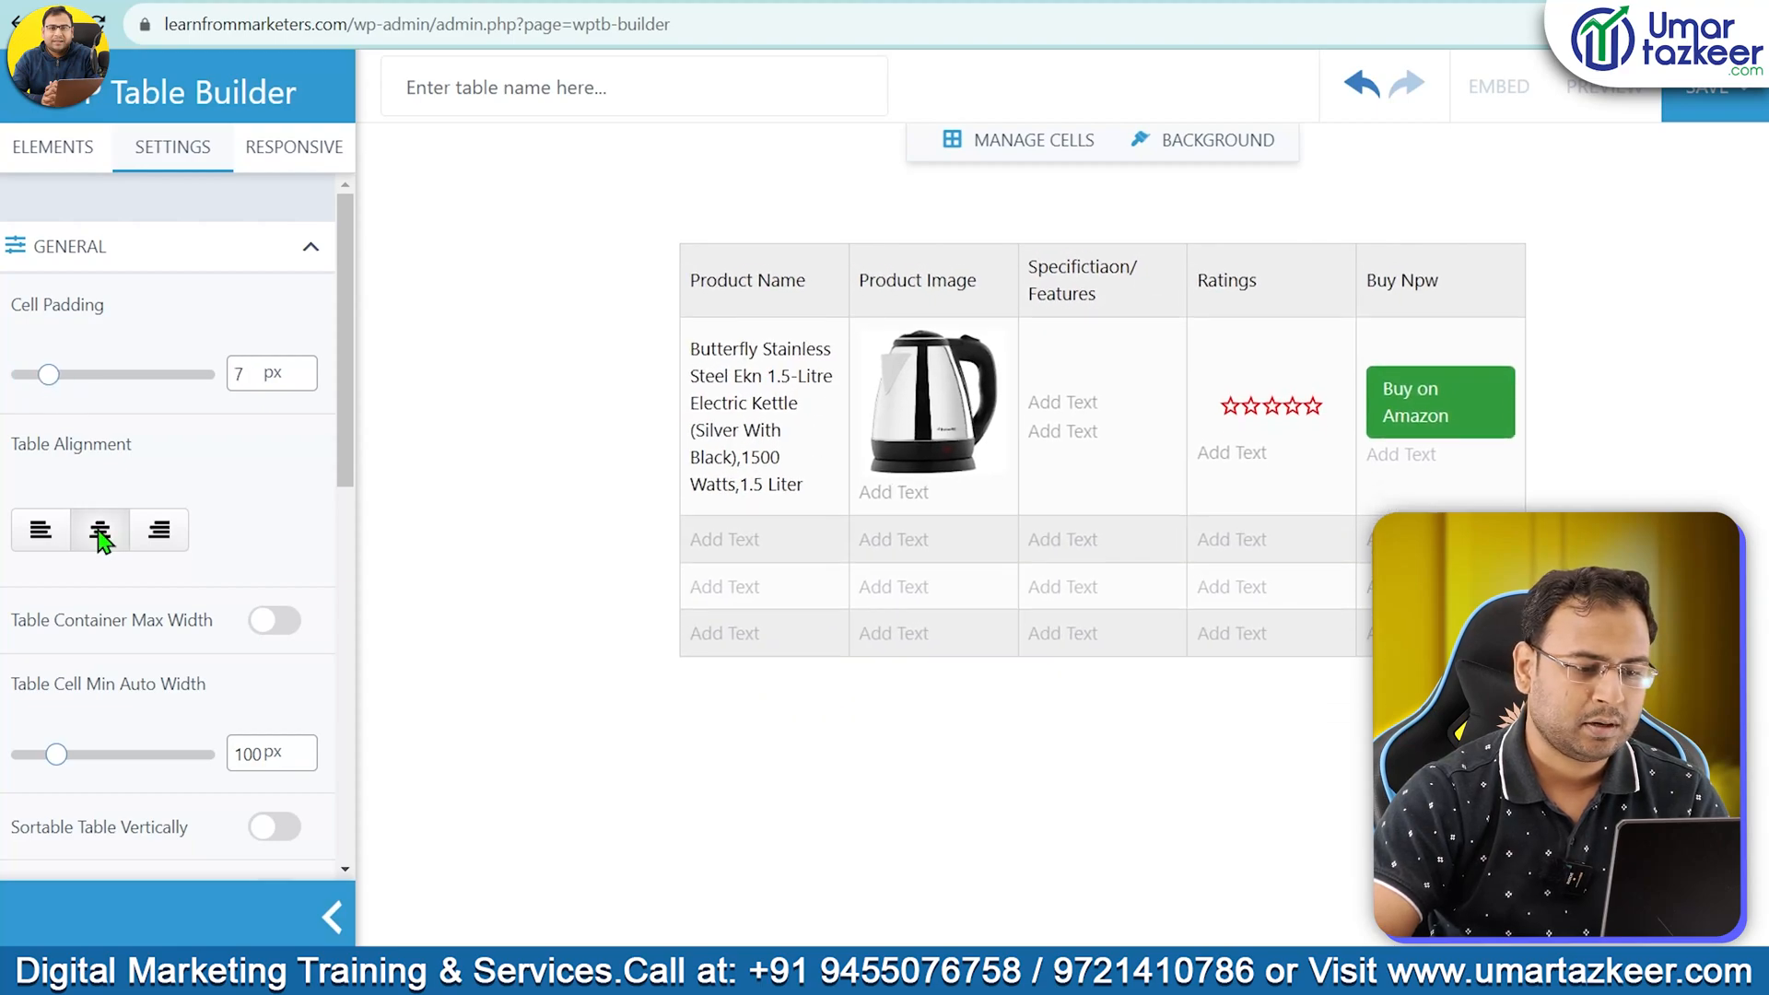
{"action": "scroll", "coordinate": [233, 564], "scroll_direction": "down", "scroll_amount": 5}
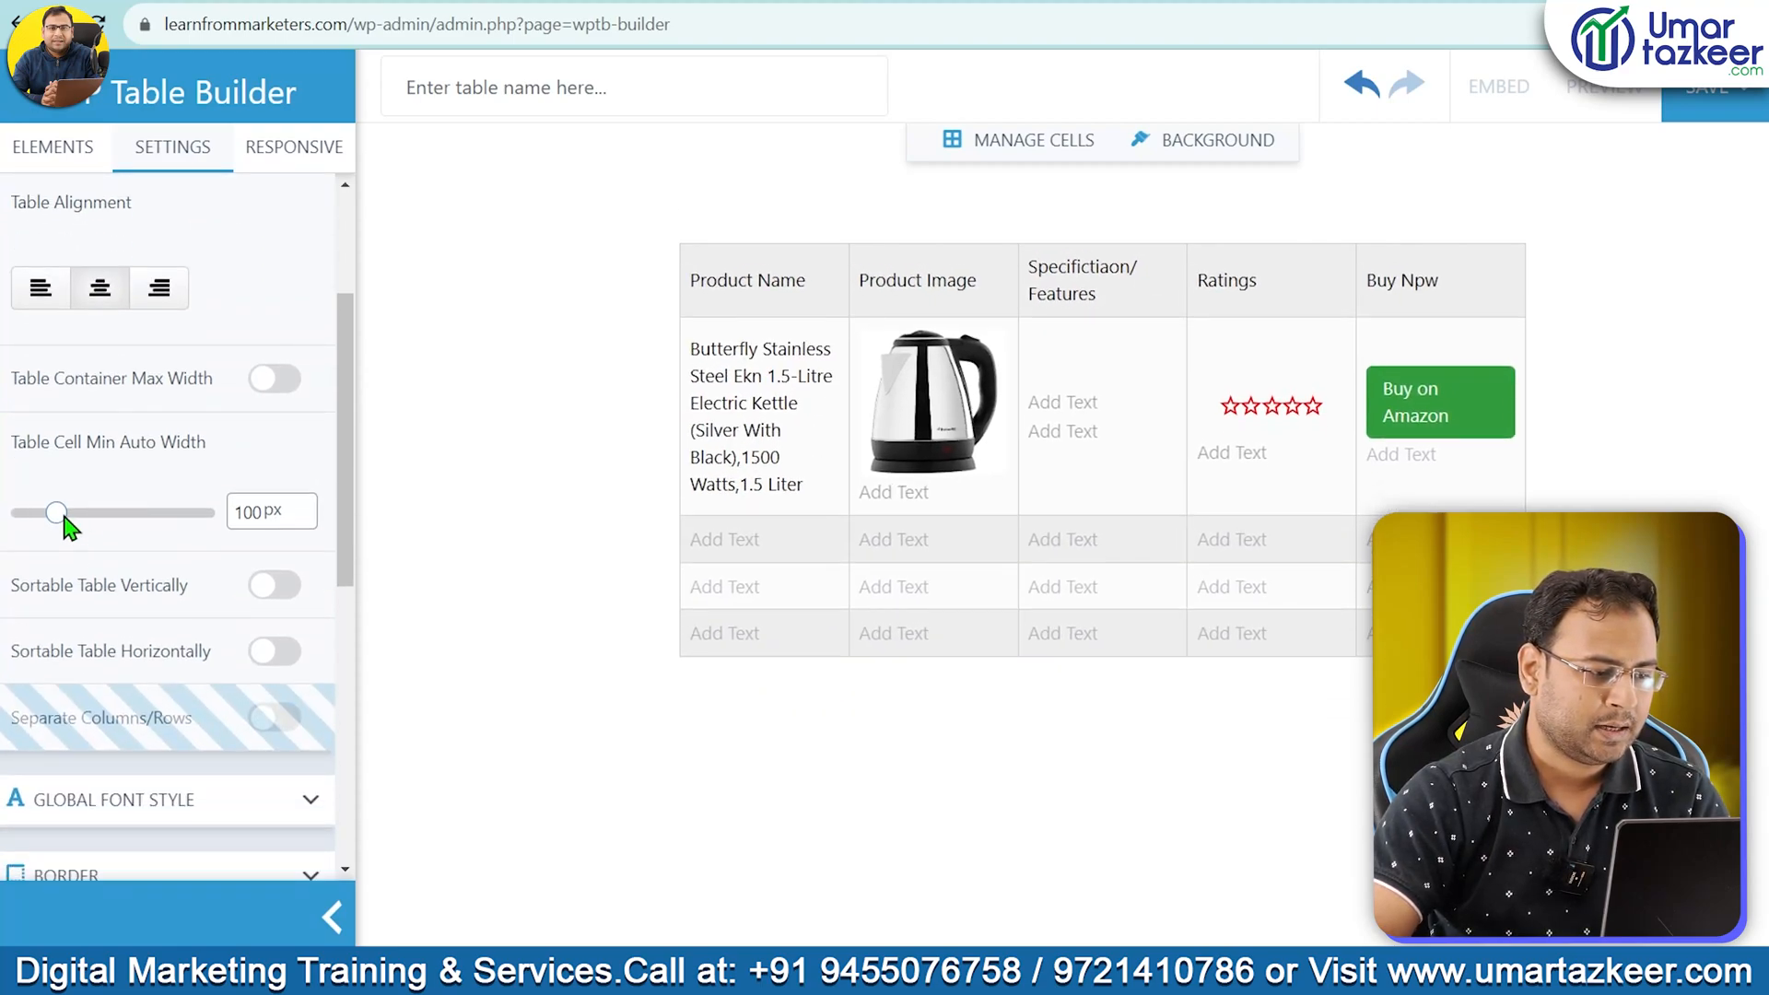
{"action": "mouse_move", "coordinate": [57, 513]}
{"action": "left_mouse_down"}
{"action": "mouse_move", "coordinate": [102, 513]}
{"action": "mouse_move", "coordinate": [47, 513]}
{"action": "left_mouse_up"}
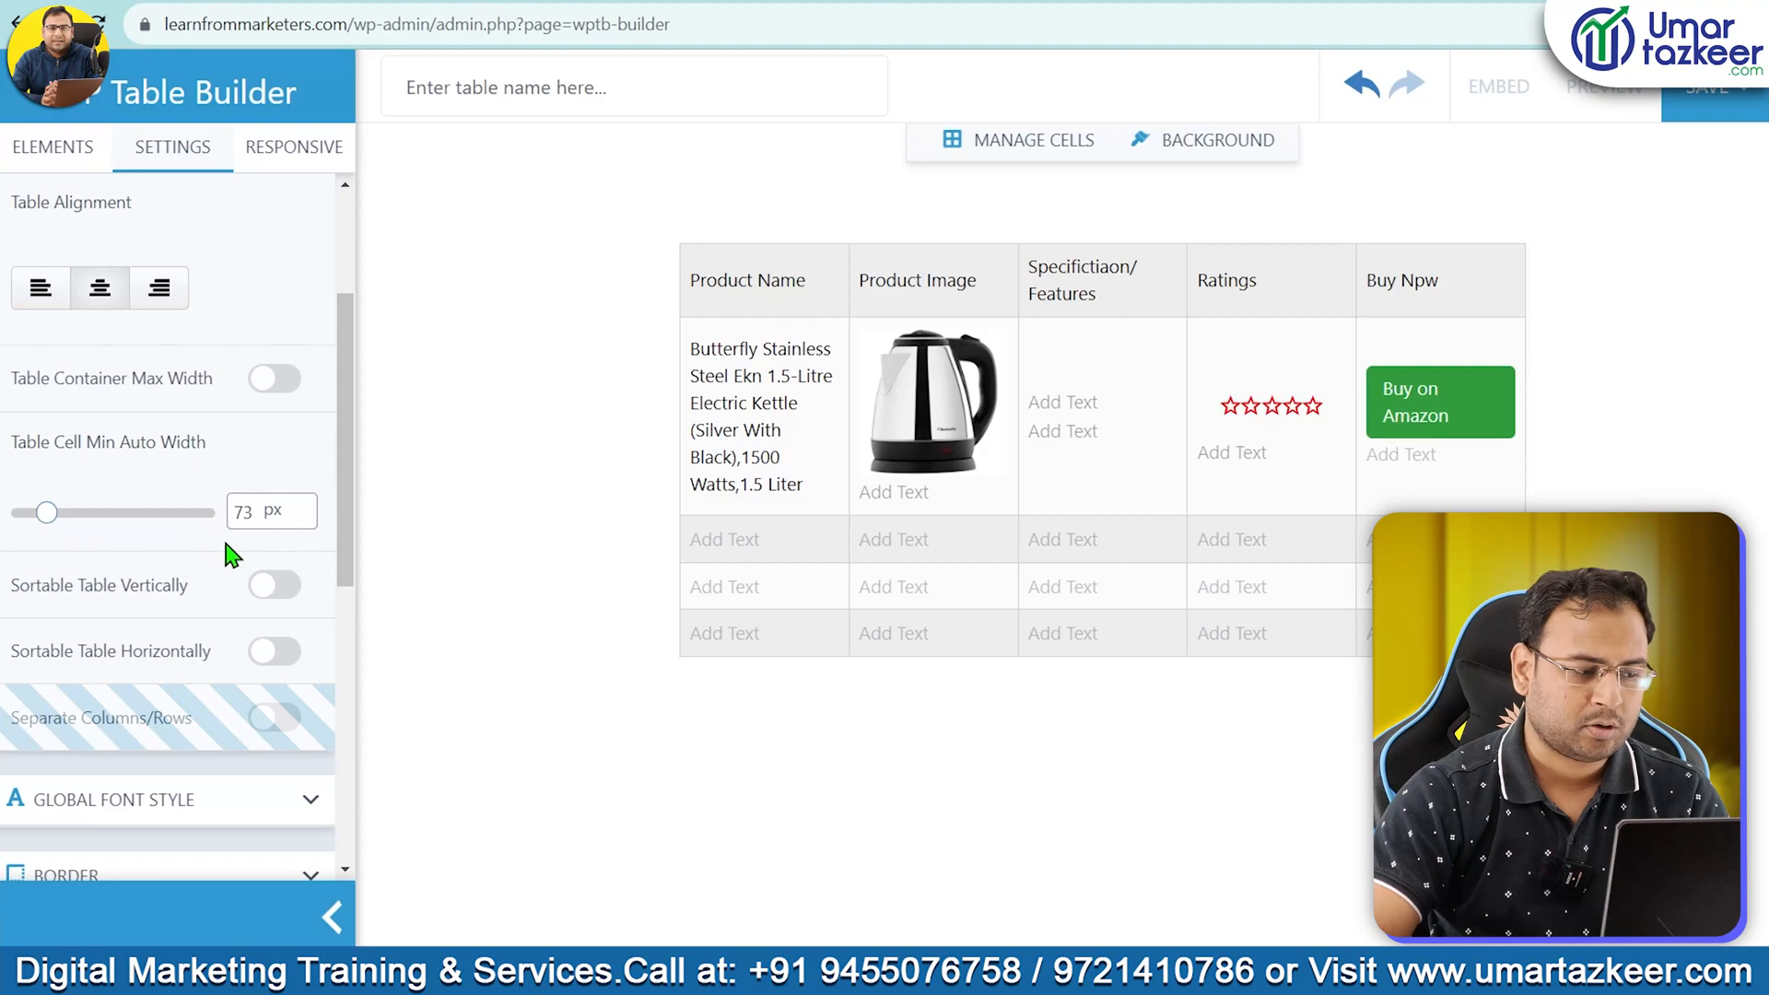
Try the vertical and horizontal table sorting options and switch both off again
{"action": "scroll", "coordinate": [235, 557], "scroll_direction": "down", "scroll_amount": 2}
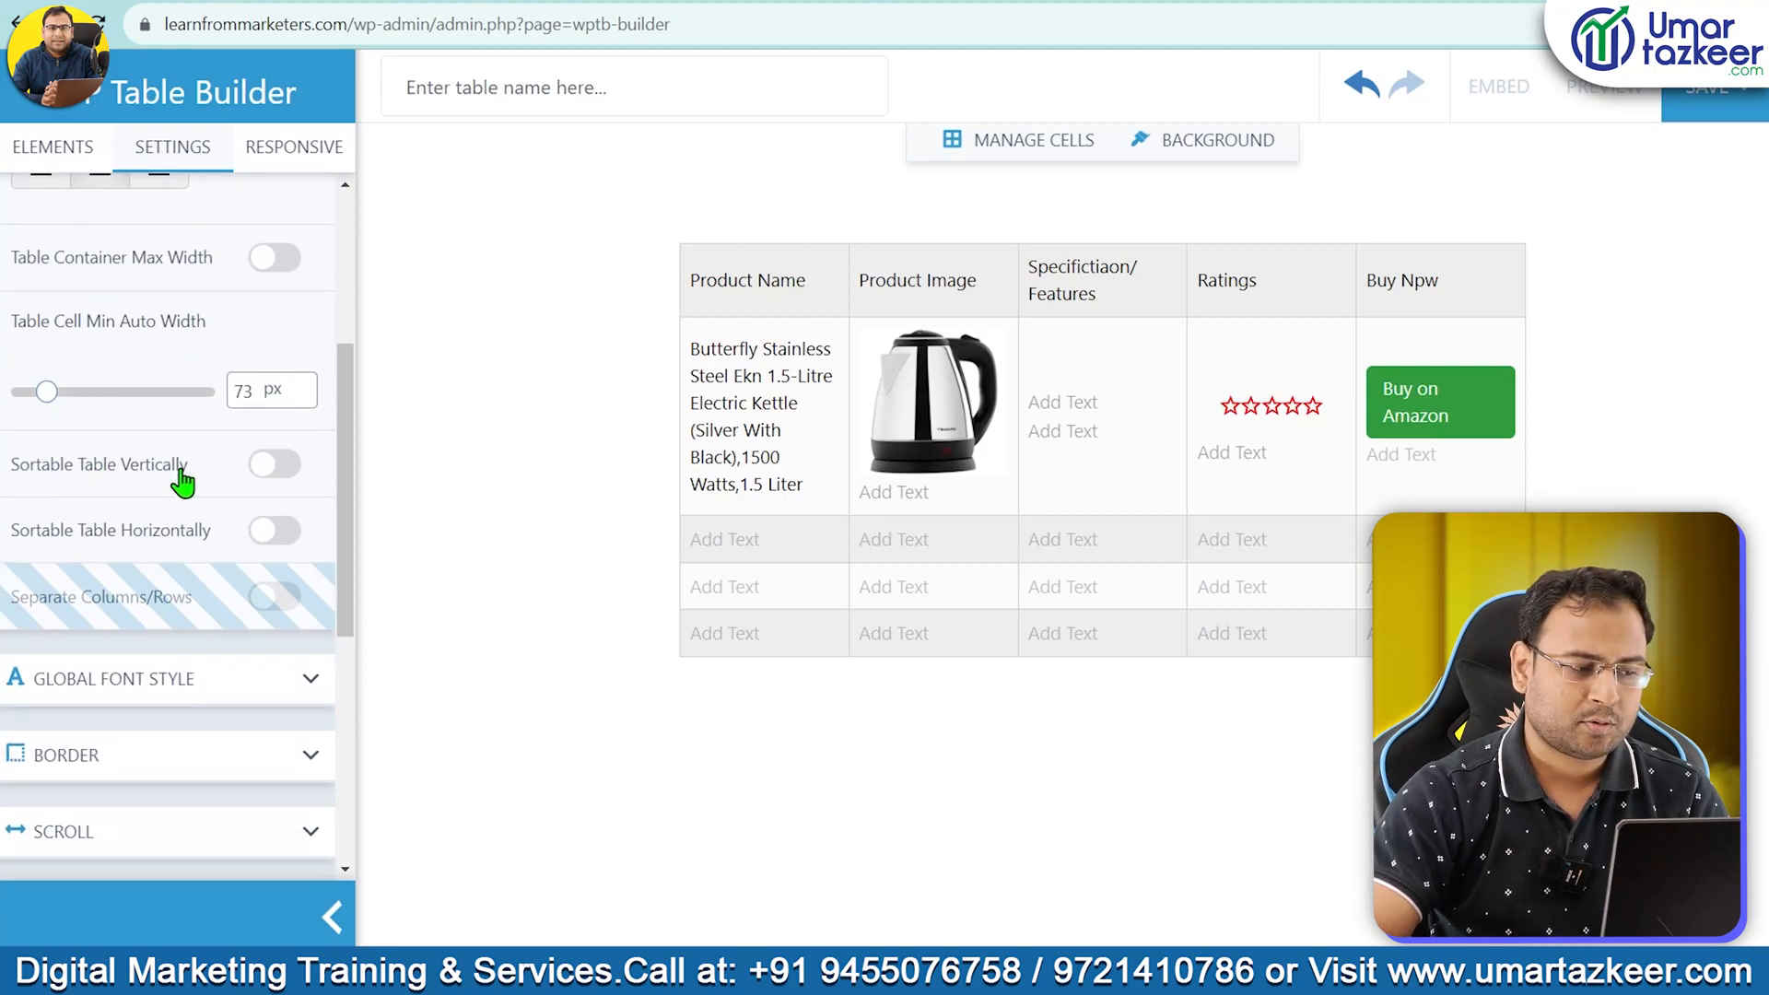
{"action": "left_click", "coordinate": [284, 468]}
{"action": "left_click", "coordinate": [288, 475]}
{"action": "left_click", "coordinate": [276, 529]}
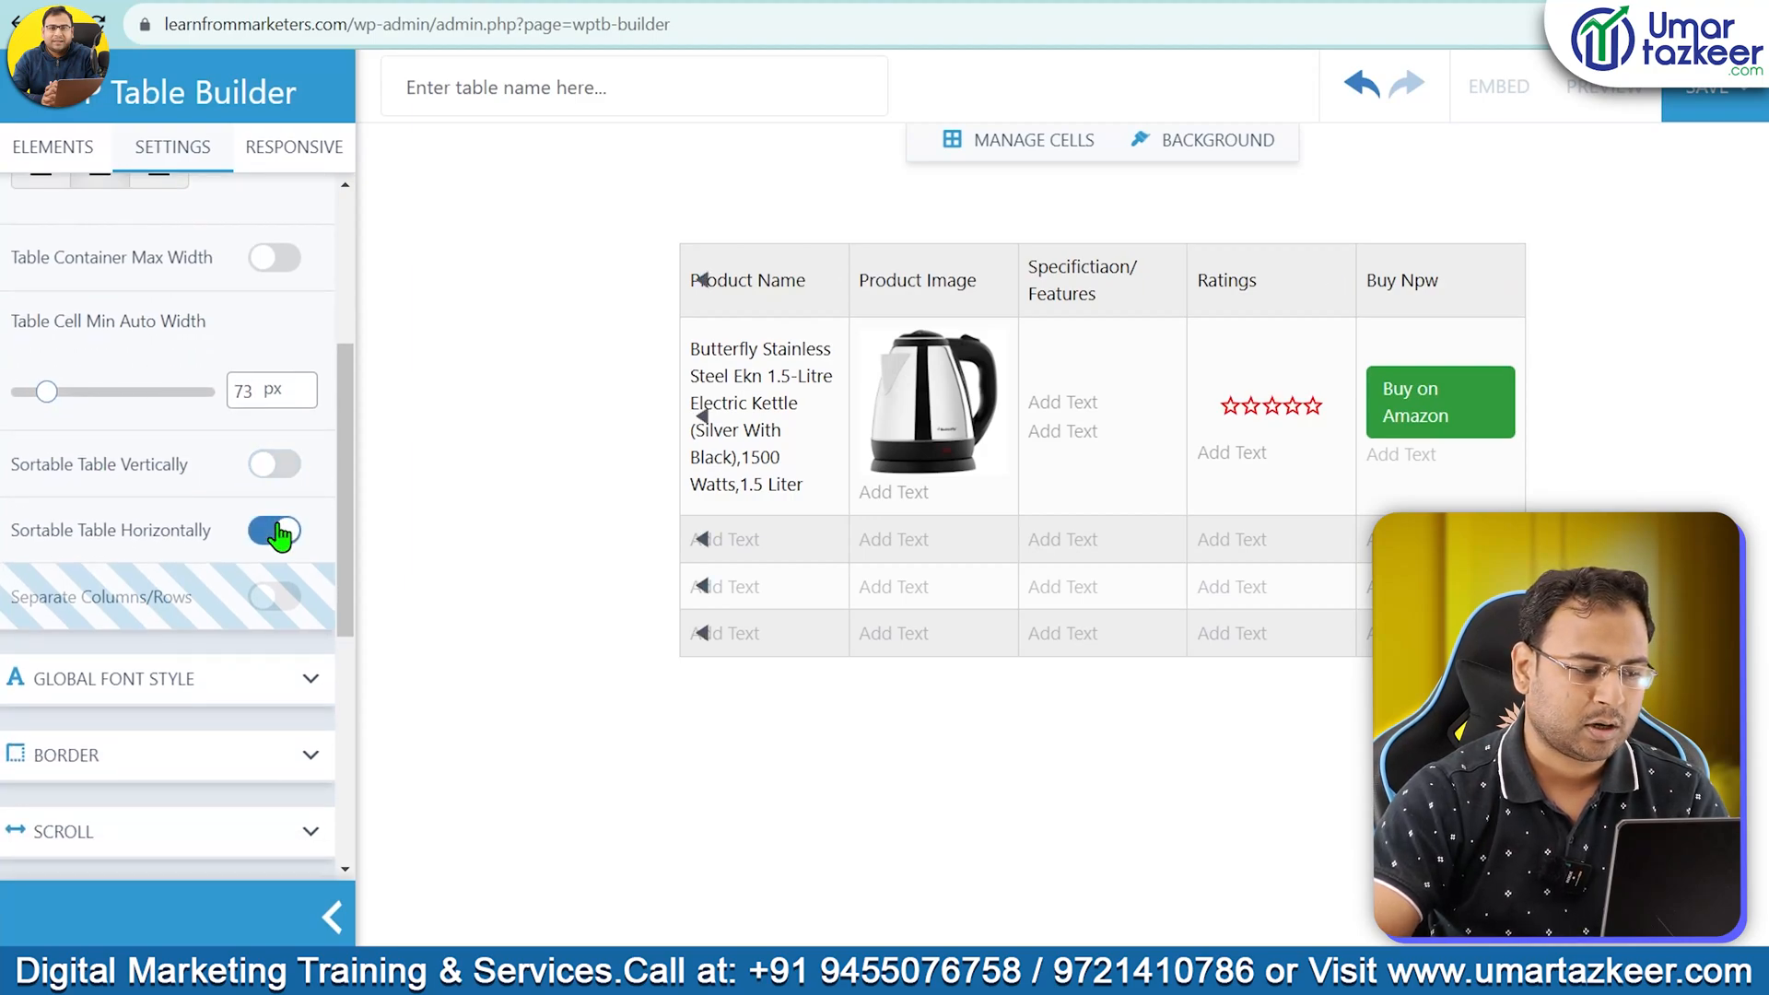
{"action": "left_click", "coordinate": [277, 530]}
{"action": "scroll", "coordinate": [221, 553], "scroll_direction": "up", "scroll_amount": 3}
{"action": "scroll", "coordinate": [221, 553], "scroll_direction": "up", "scroll_amount": 1}
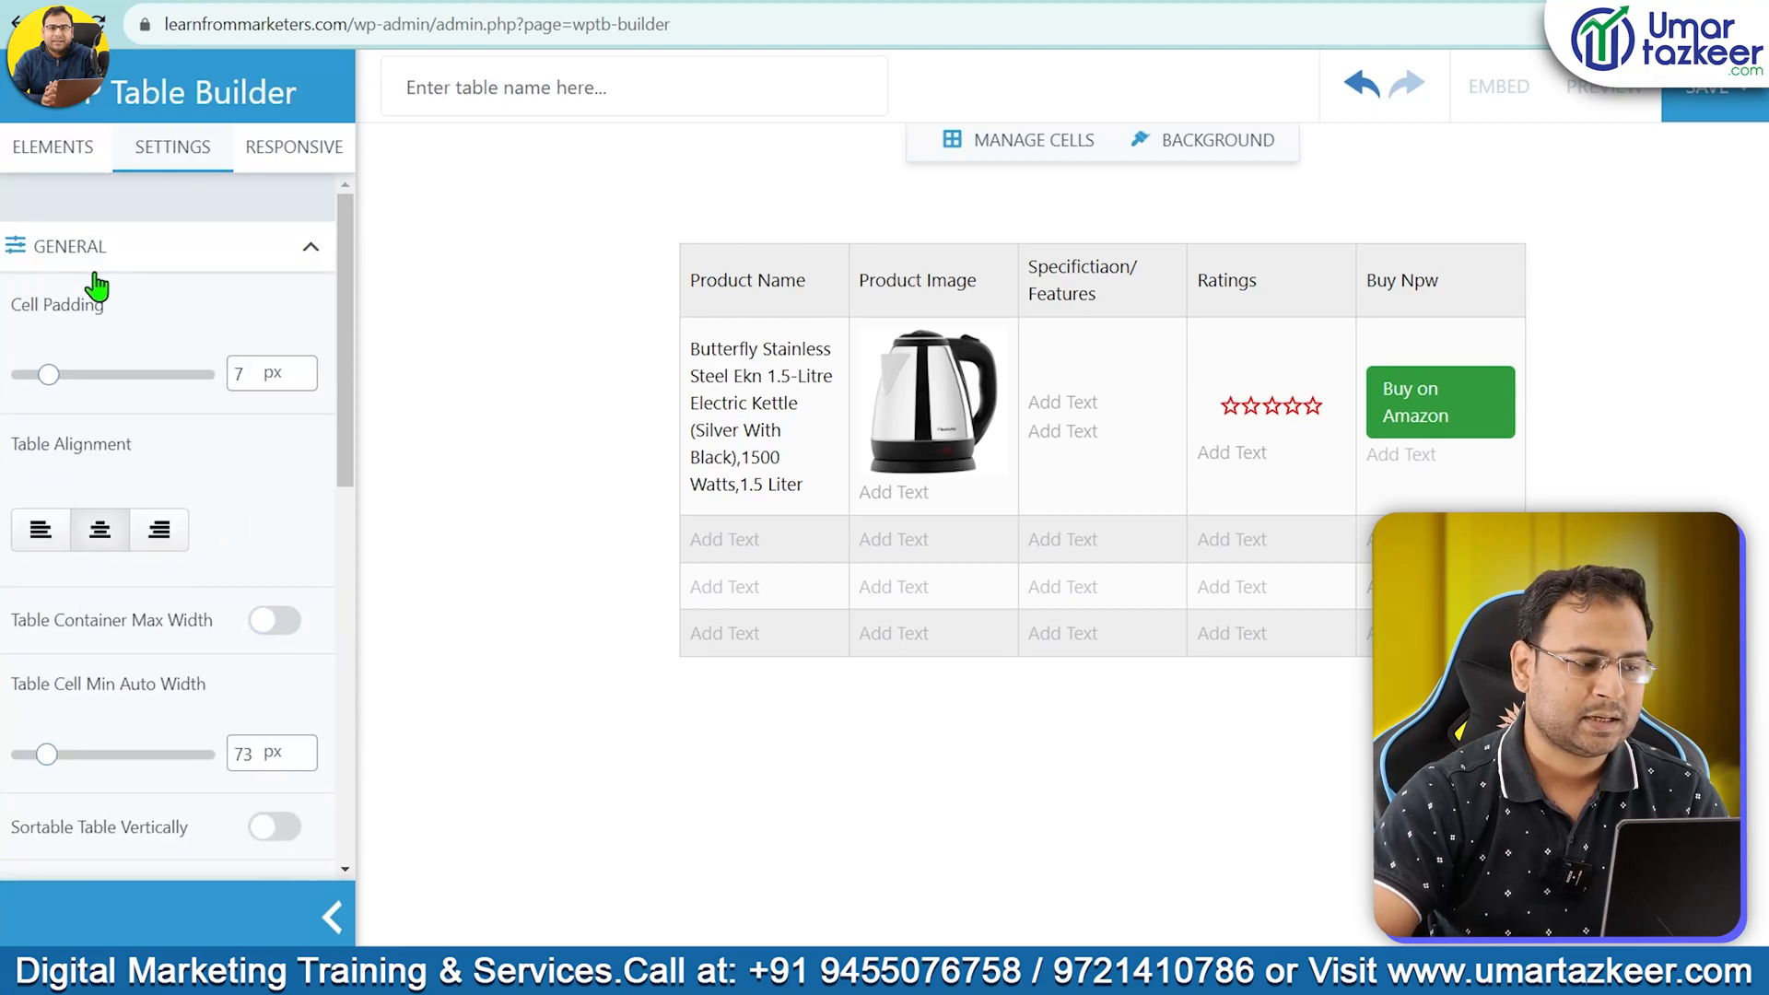
Set the table border to 8 px and look through the remaining border options
{"action": "left_click", "coordinate": [247, 264]}
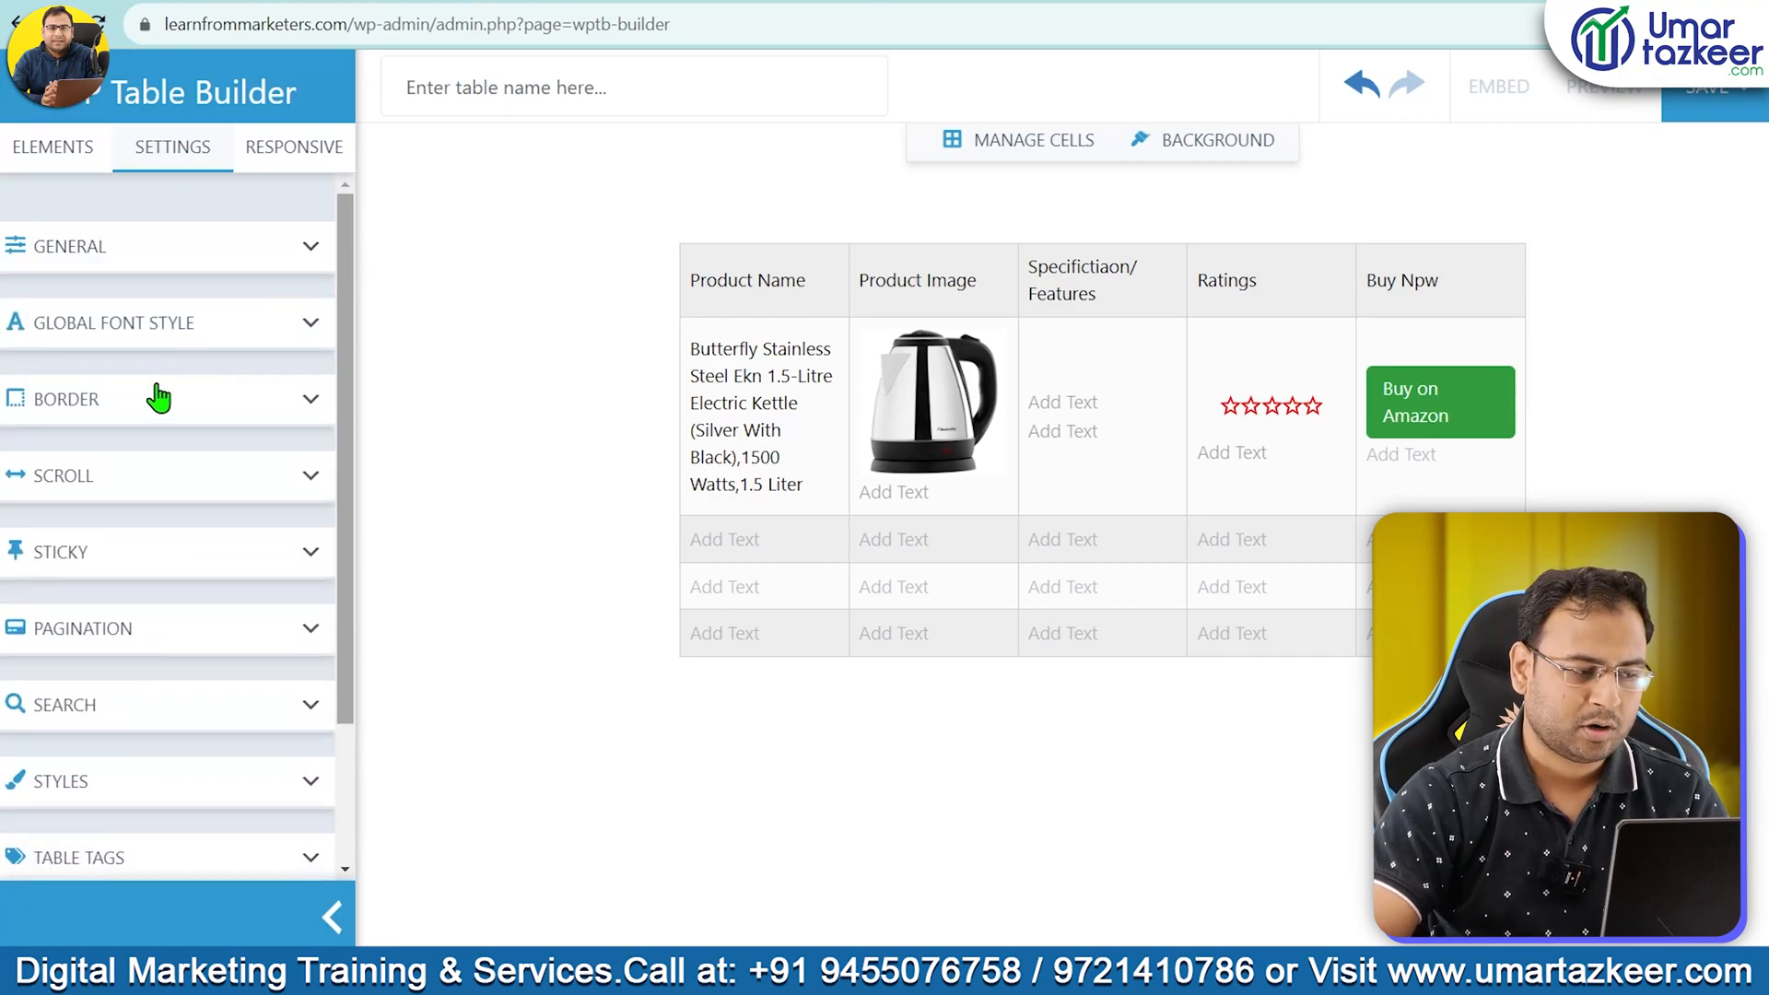
{"action": "left_click", "coordinate": [158, 398]}
{"action": "left_click_drag", "start_coordinate": [31, 537], "coordinate": [57, 539]}
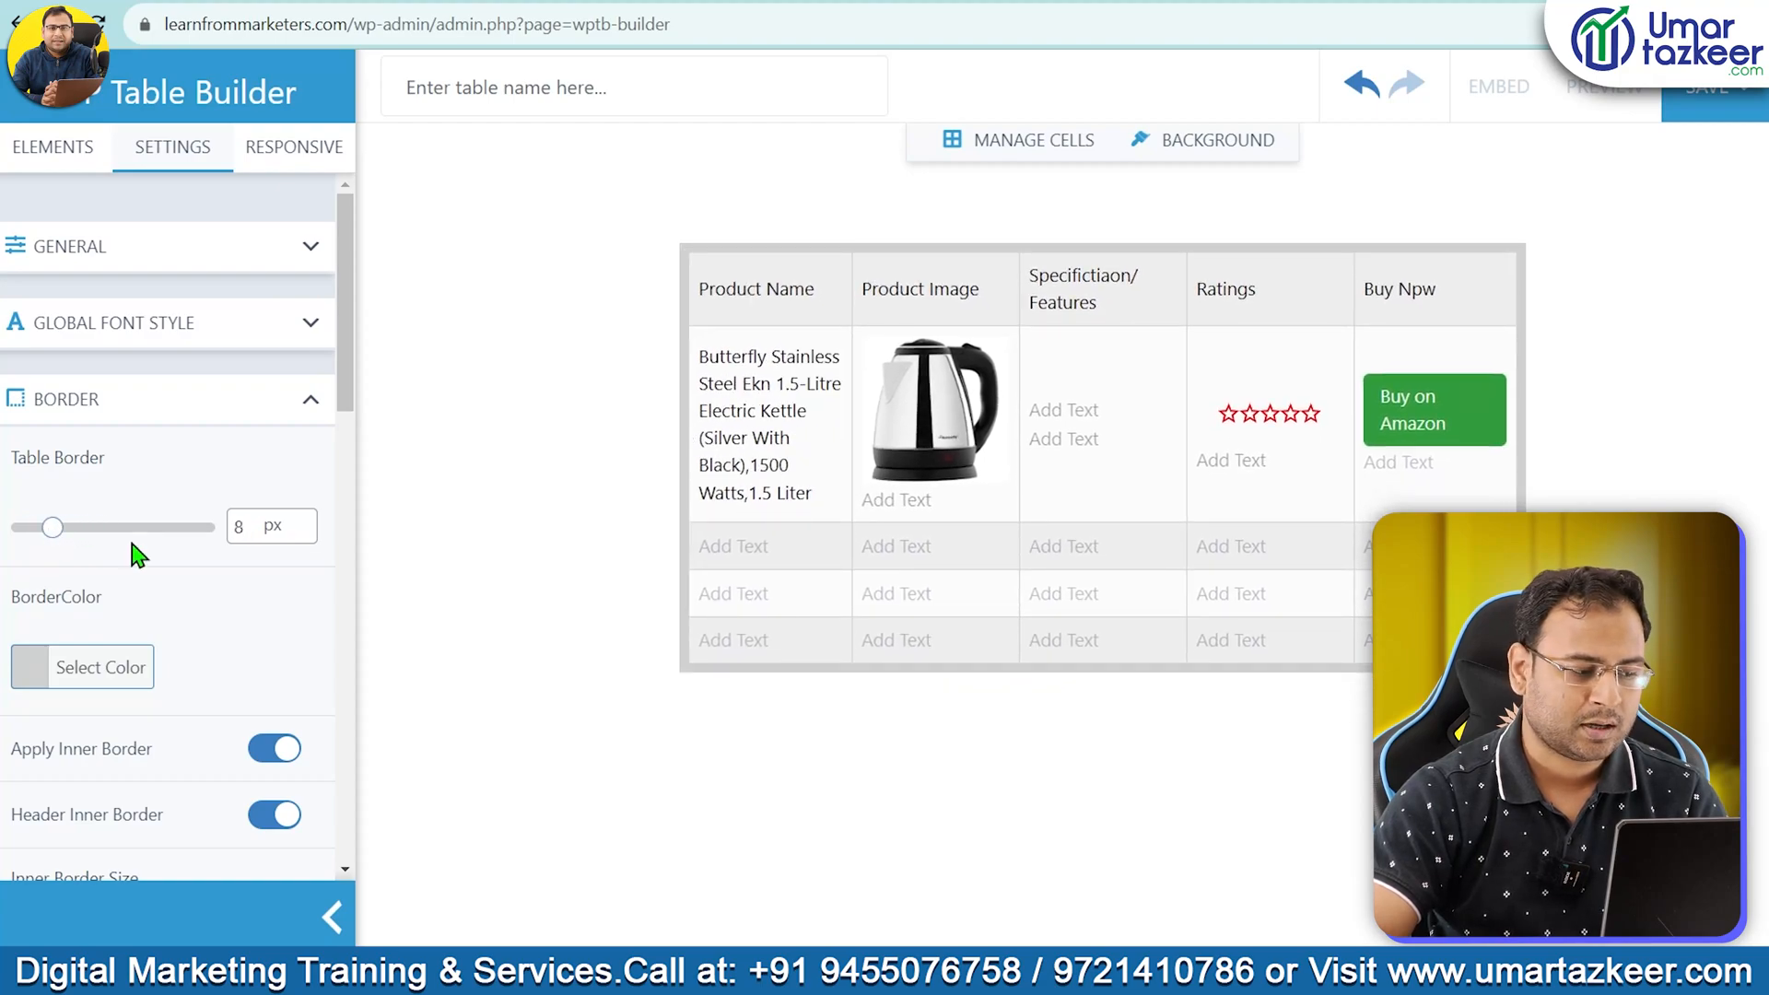
{"action": "scroll", "coordinate": [221, 604], "scroll_direction": "down", "scroll_amount": 3}
{"action": "scroll", "coordinate": [230, 599], "scroll_direction": "down", "scroll_amount": 2}
{"action": "scroll", "coordinate": [230, 461], "scroll_direction": "up", "scroll_amount": 5}
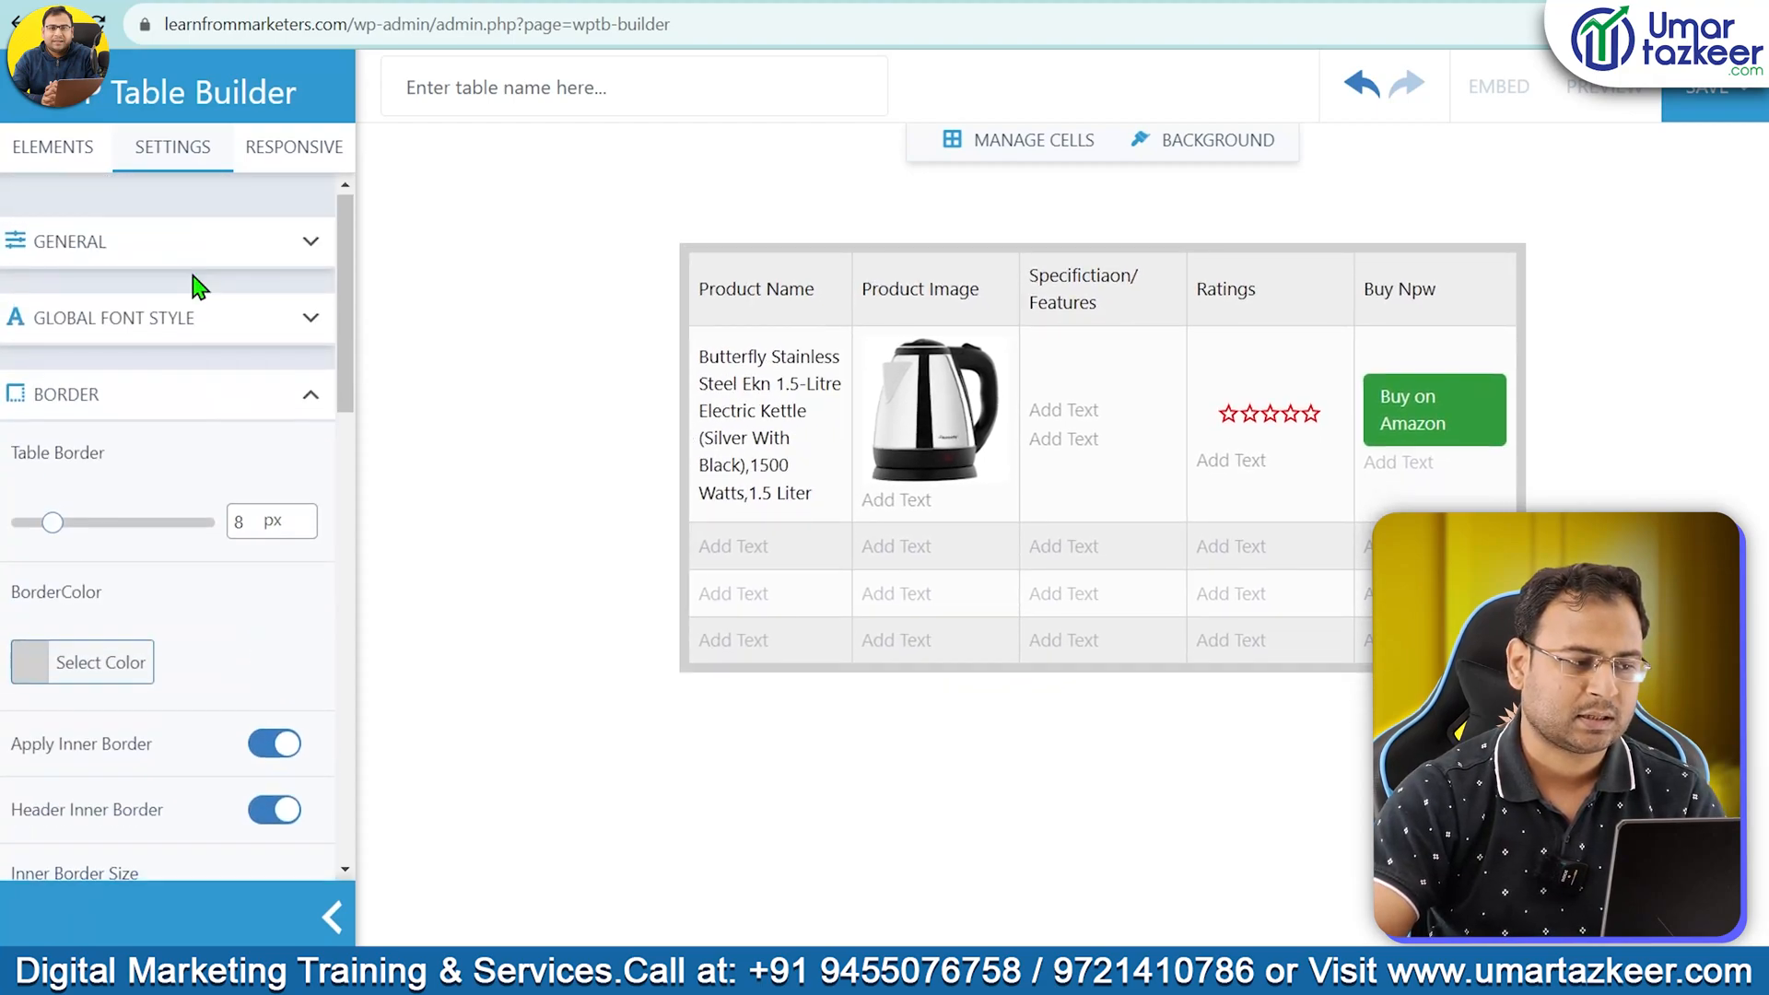
Review the sticky top row and first column options in the table settings without enabling them
{"action": "left_click", "coordinate": [310, 399]}
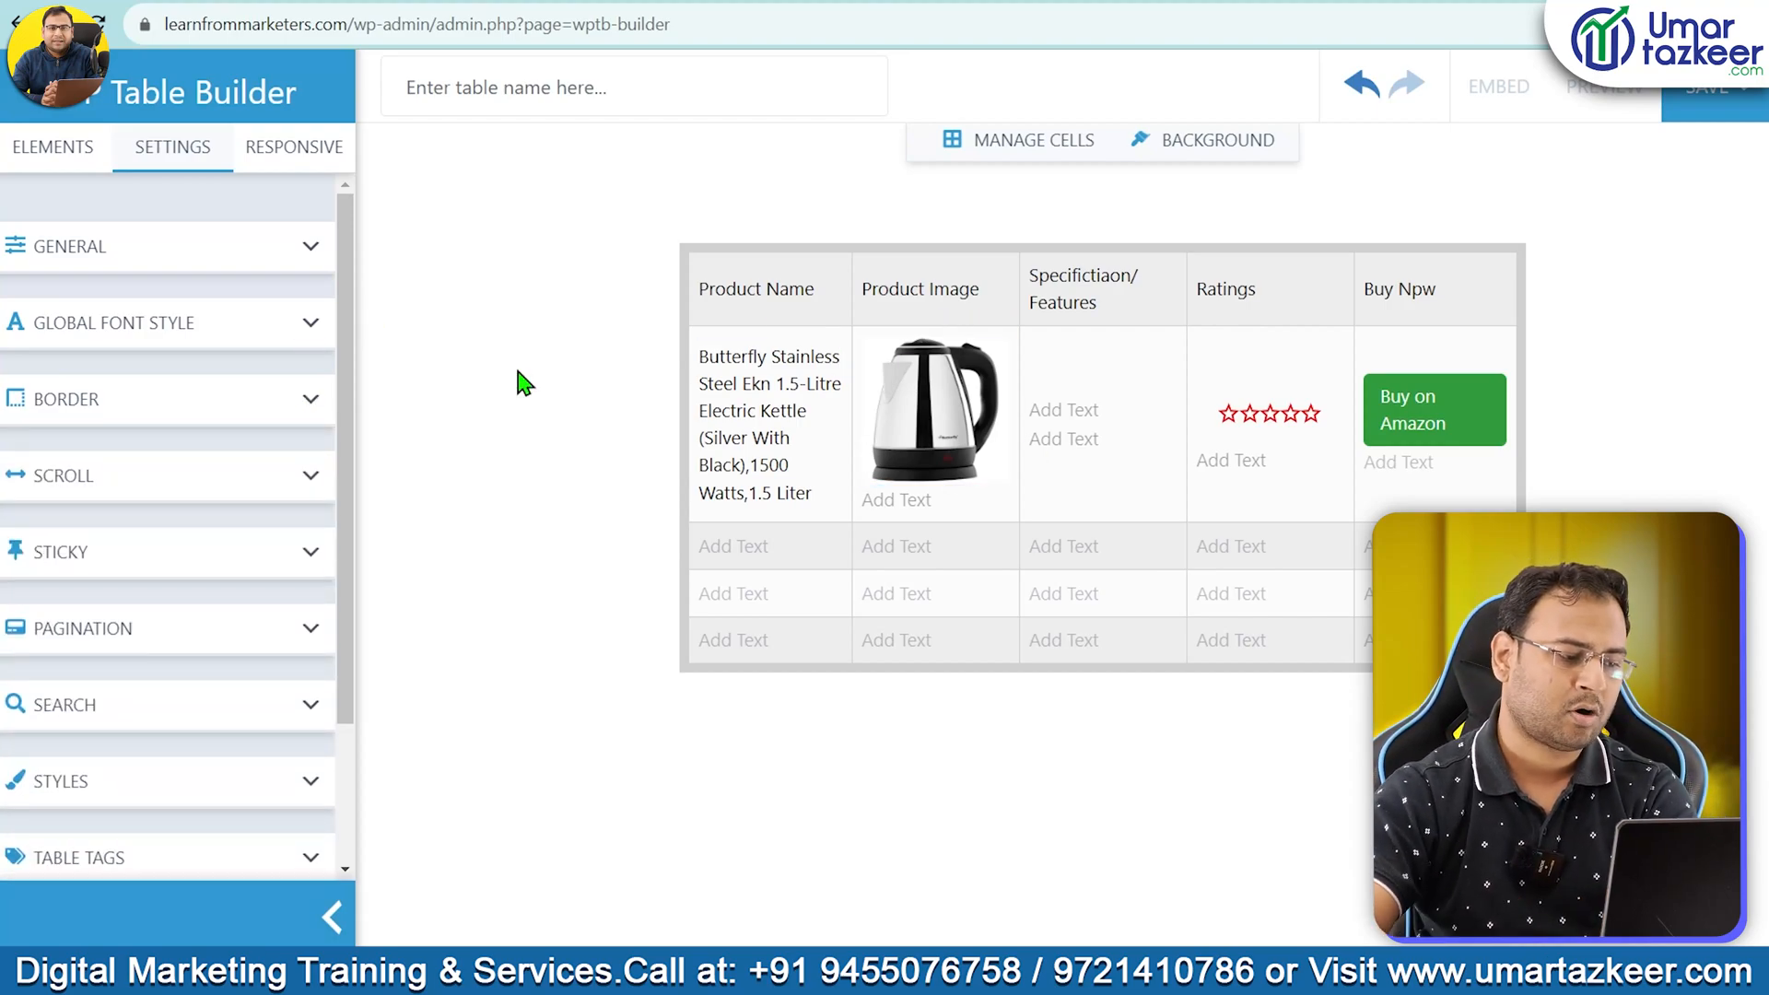
{"action": "left_click", "coordinate": [129, 556]}
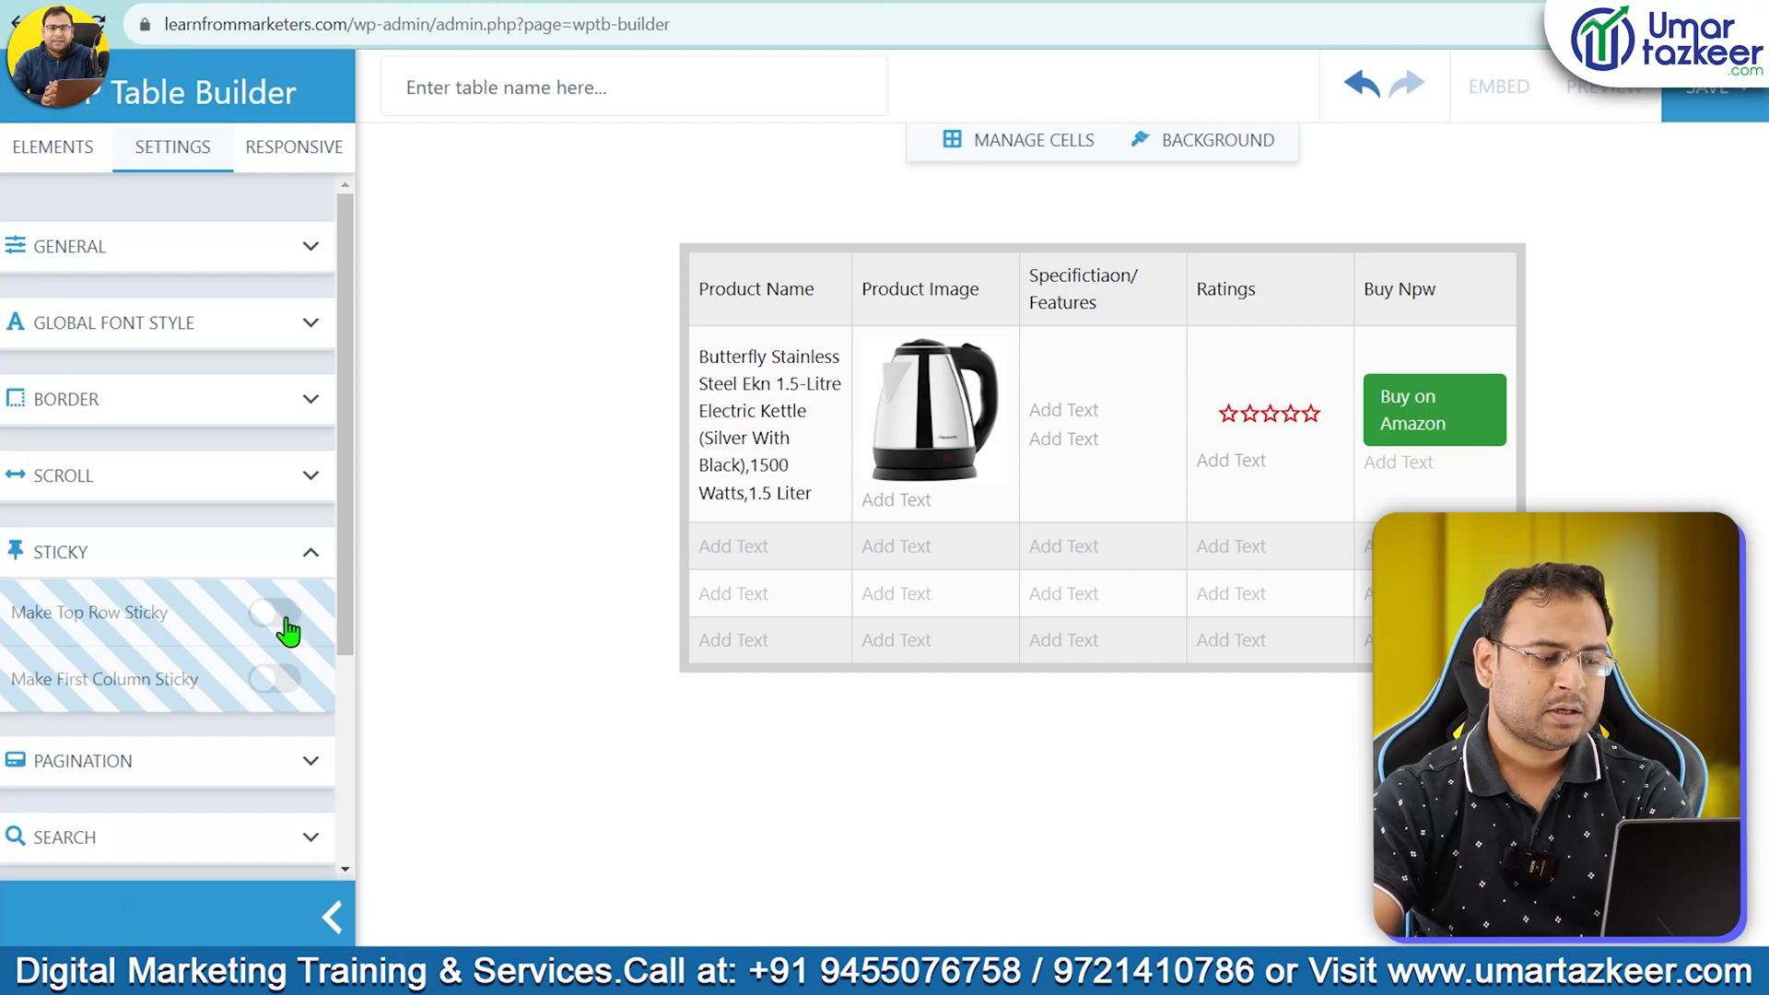
{"action": "left_click", "coordinate": [287, 560]}
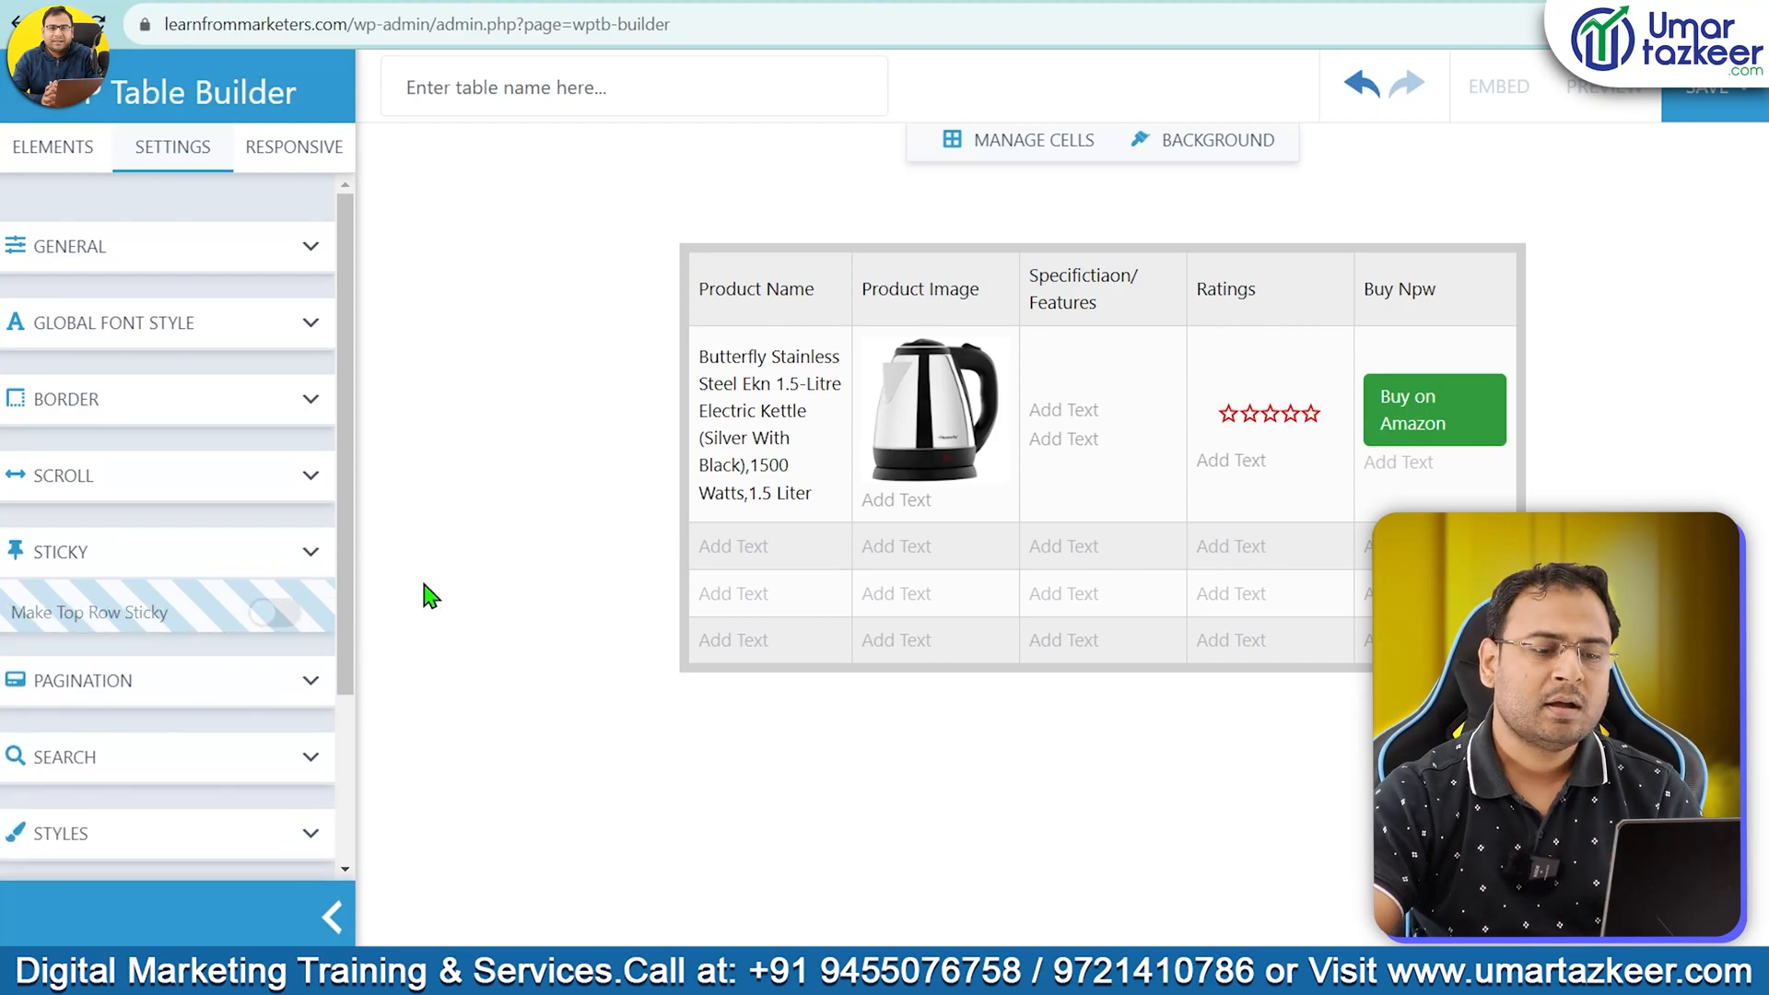
Save the comparison table and find its shortcode in WP Table Builder's list of all tables
{"action": "left_click", "coordinate": [1740, 107]}
{"action": "left_click", "coordinate": [1738, 101]}
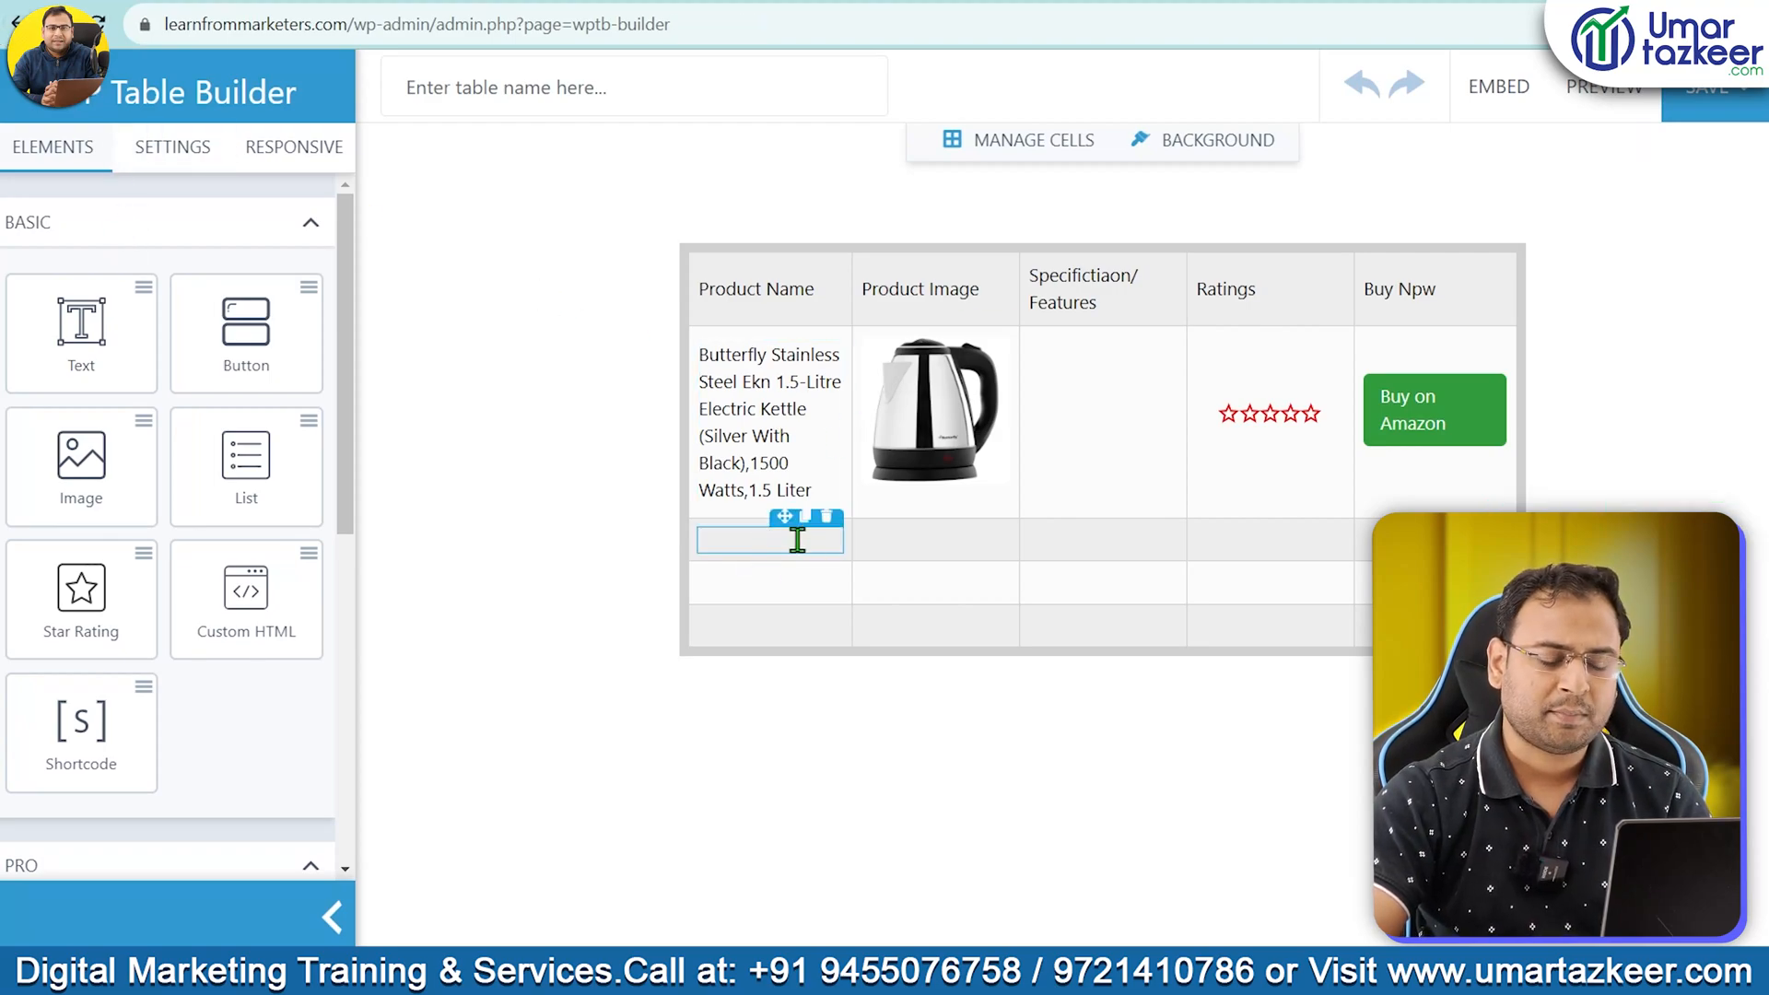
{"action": "key", "text": "alt+Left"}
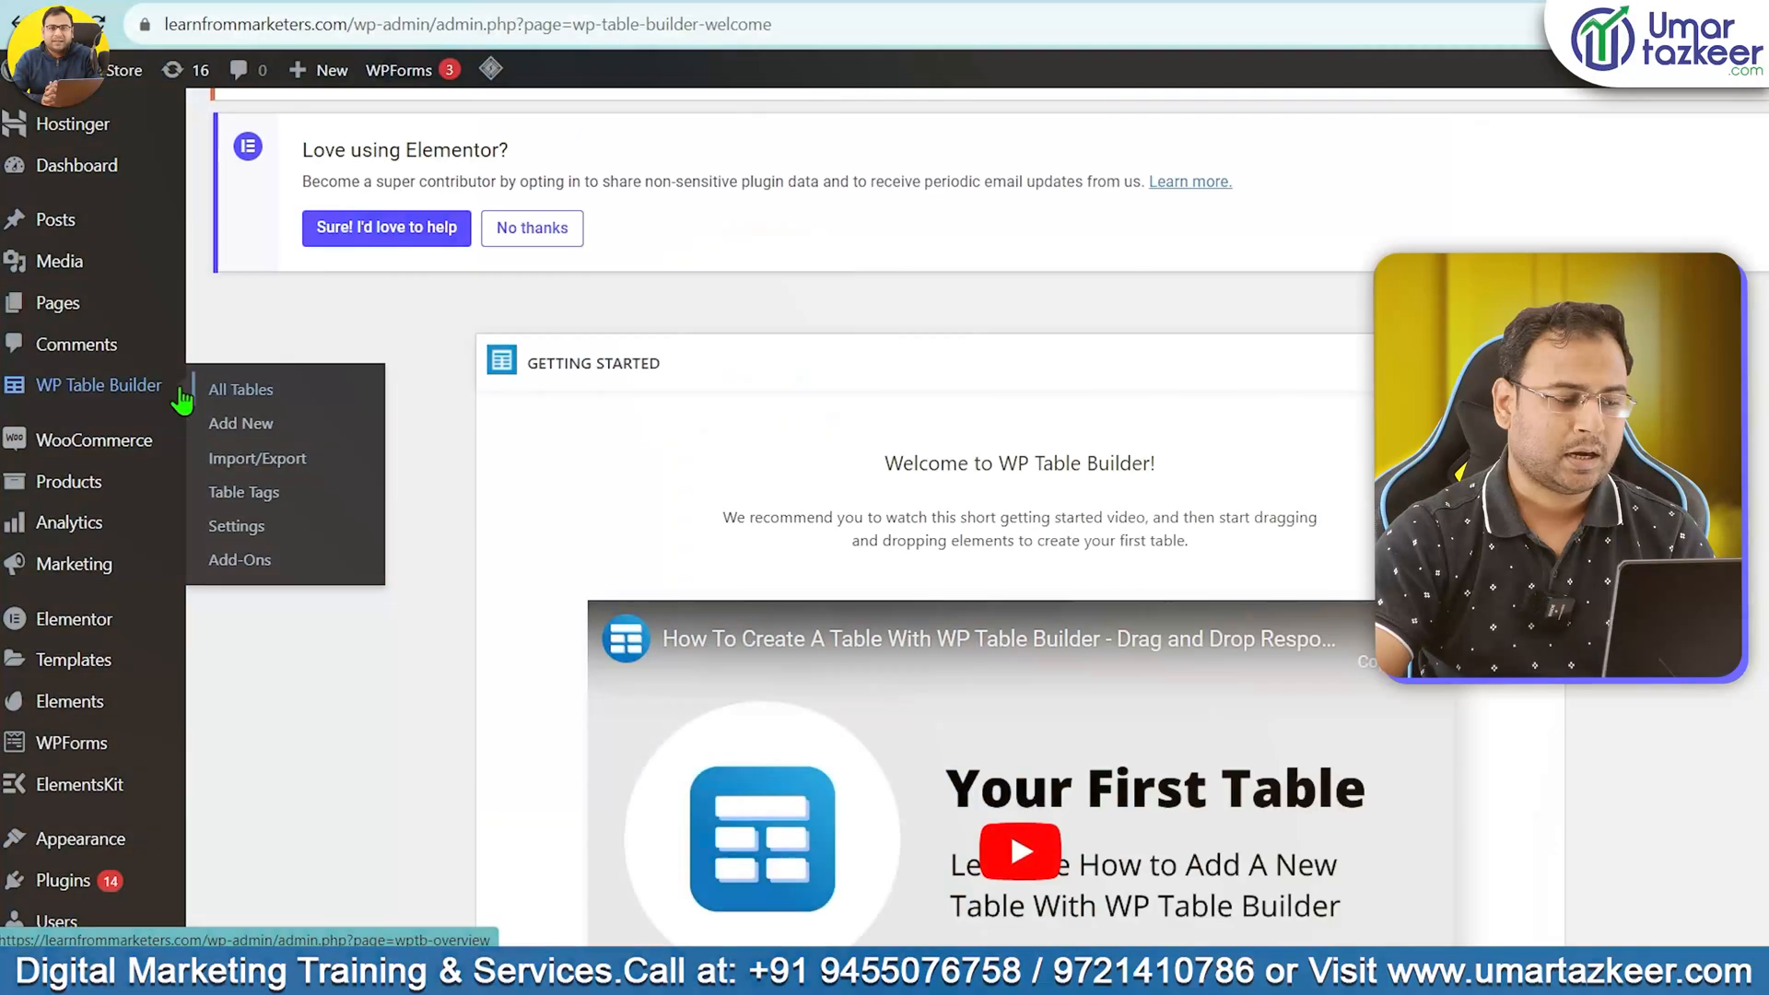
{"action": "left_click", "coordinate": [239, 394]}
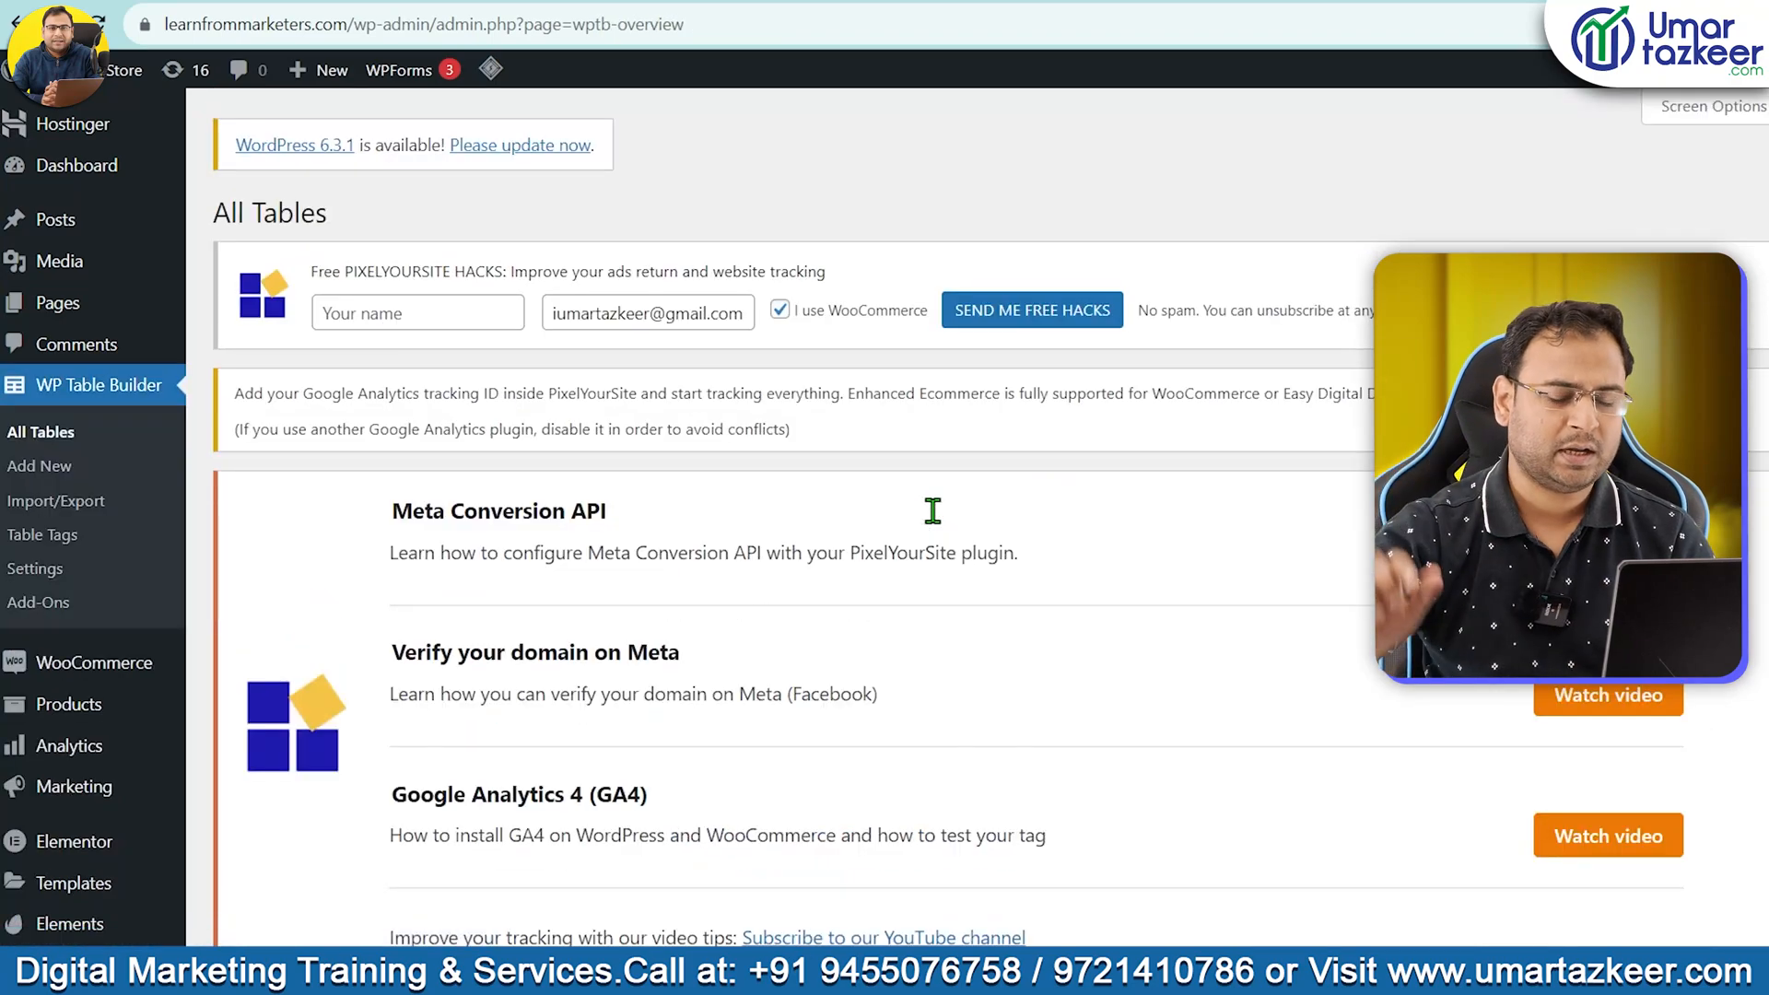
{"action": "scroll", "coordinate": [1007, 545], "scroll_direction": "down", "scroll_amount": 5}
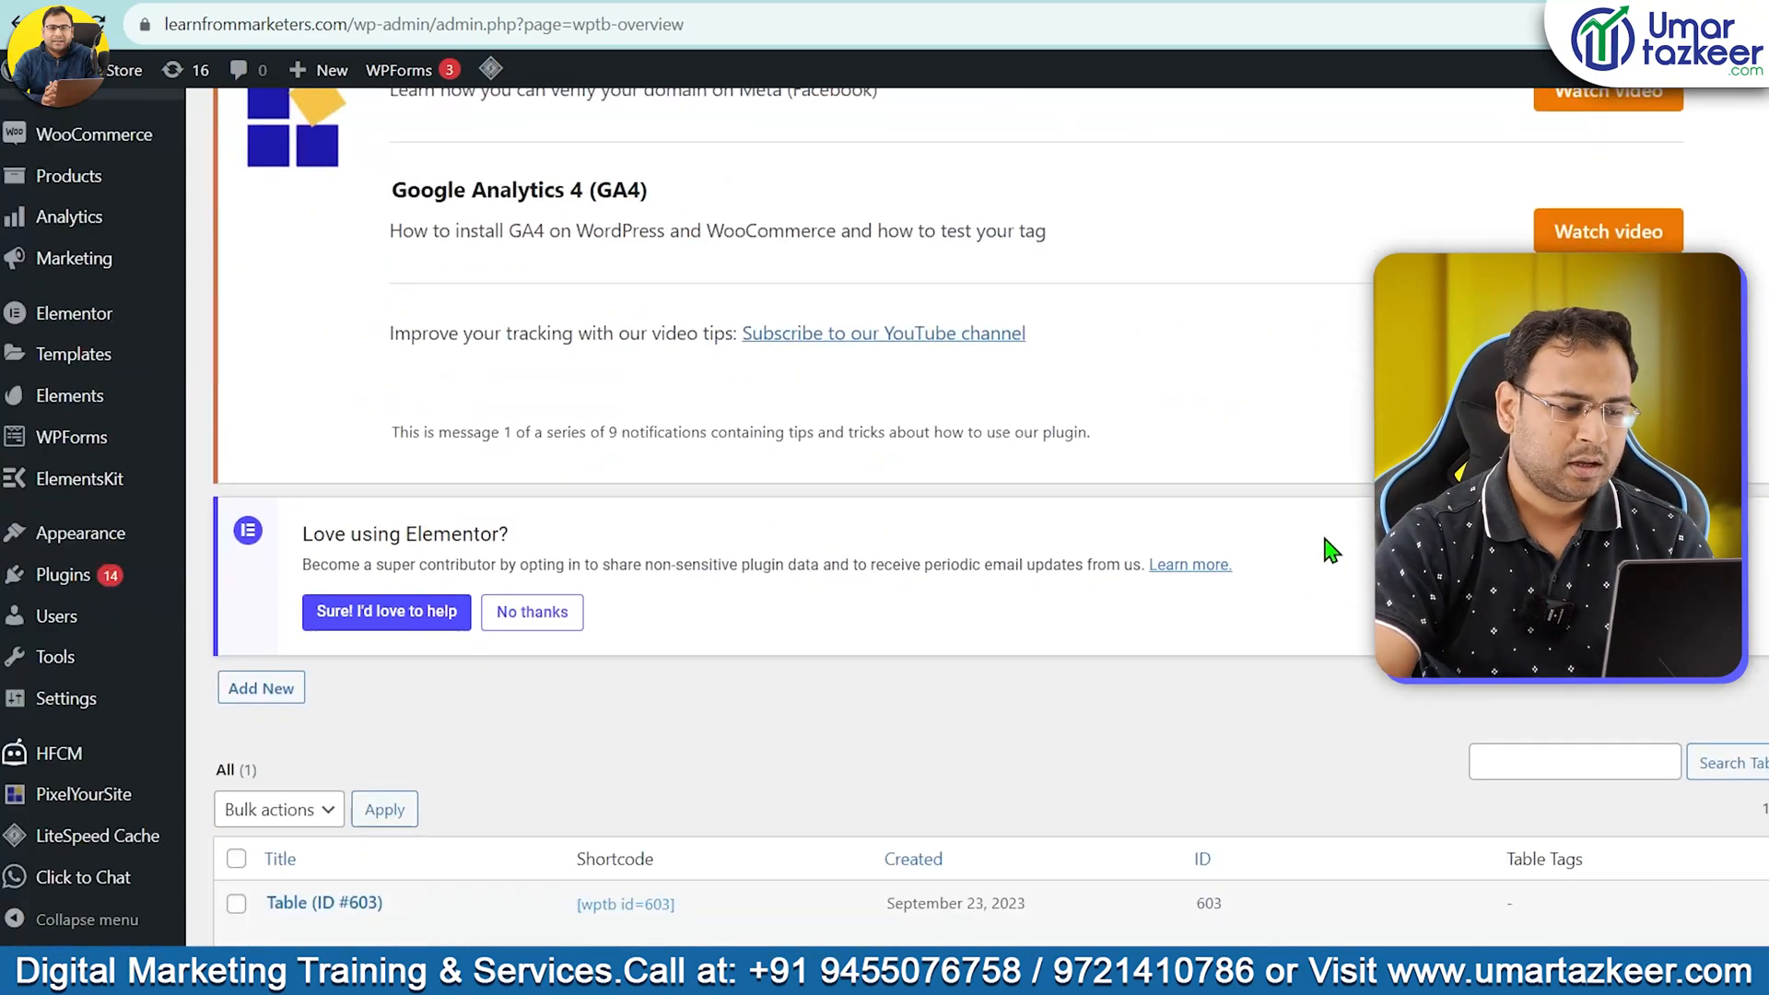
{"action": "scroll", "coordinate": [1331, 551], "scroll_direction": "down", "scroll_amount": 2}
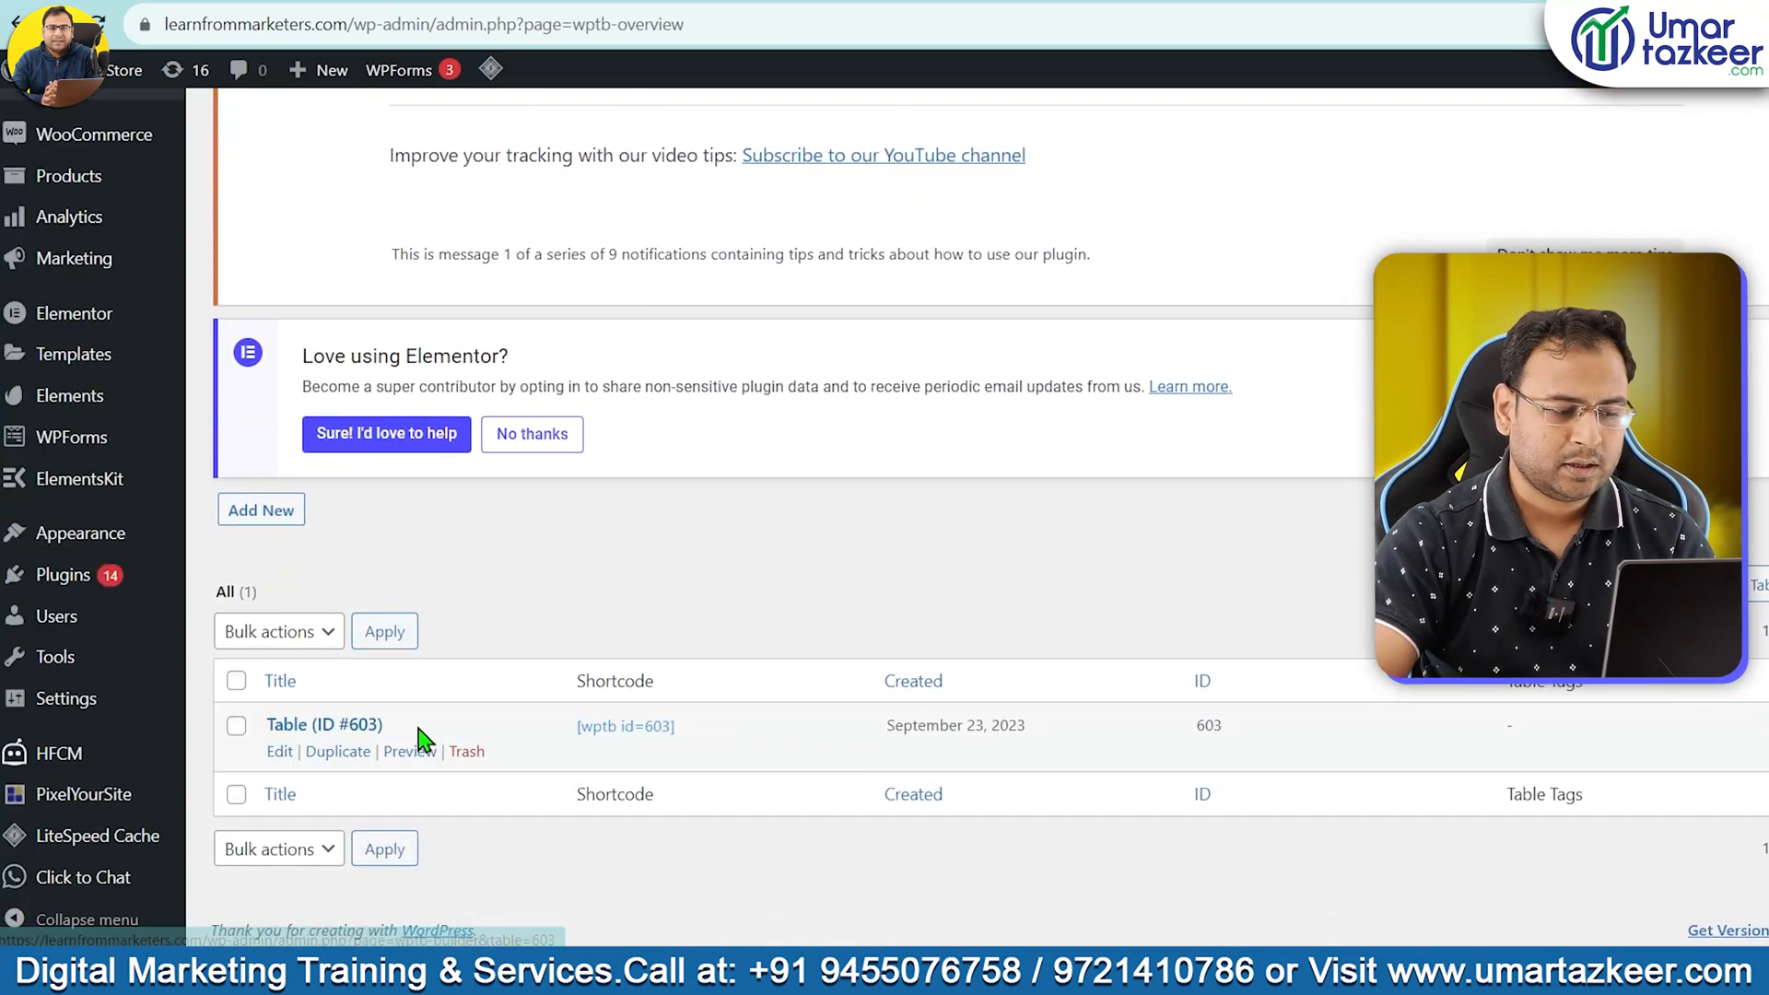
{"action": "mouse_move", "coordinate": [628, 729]}
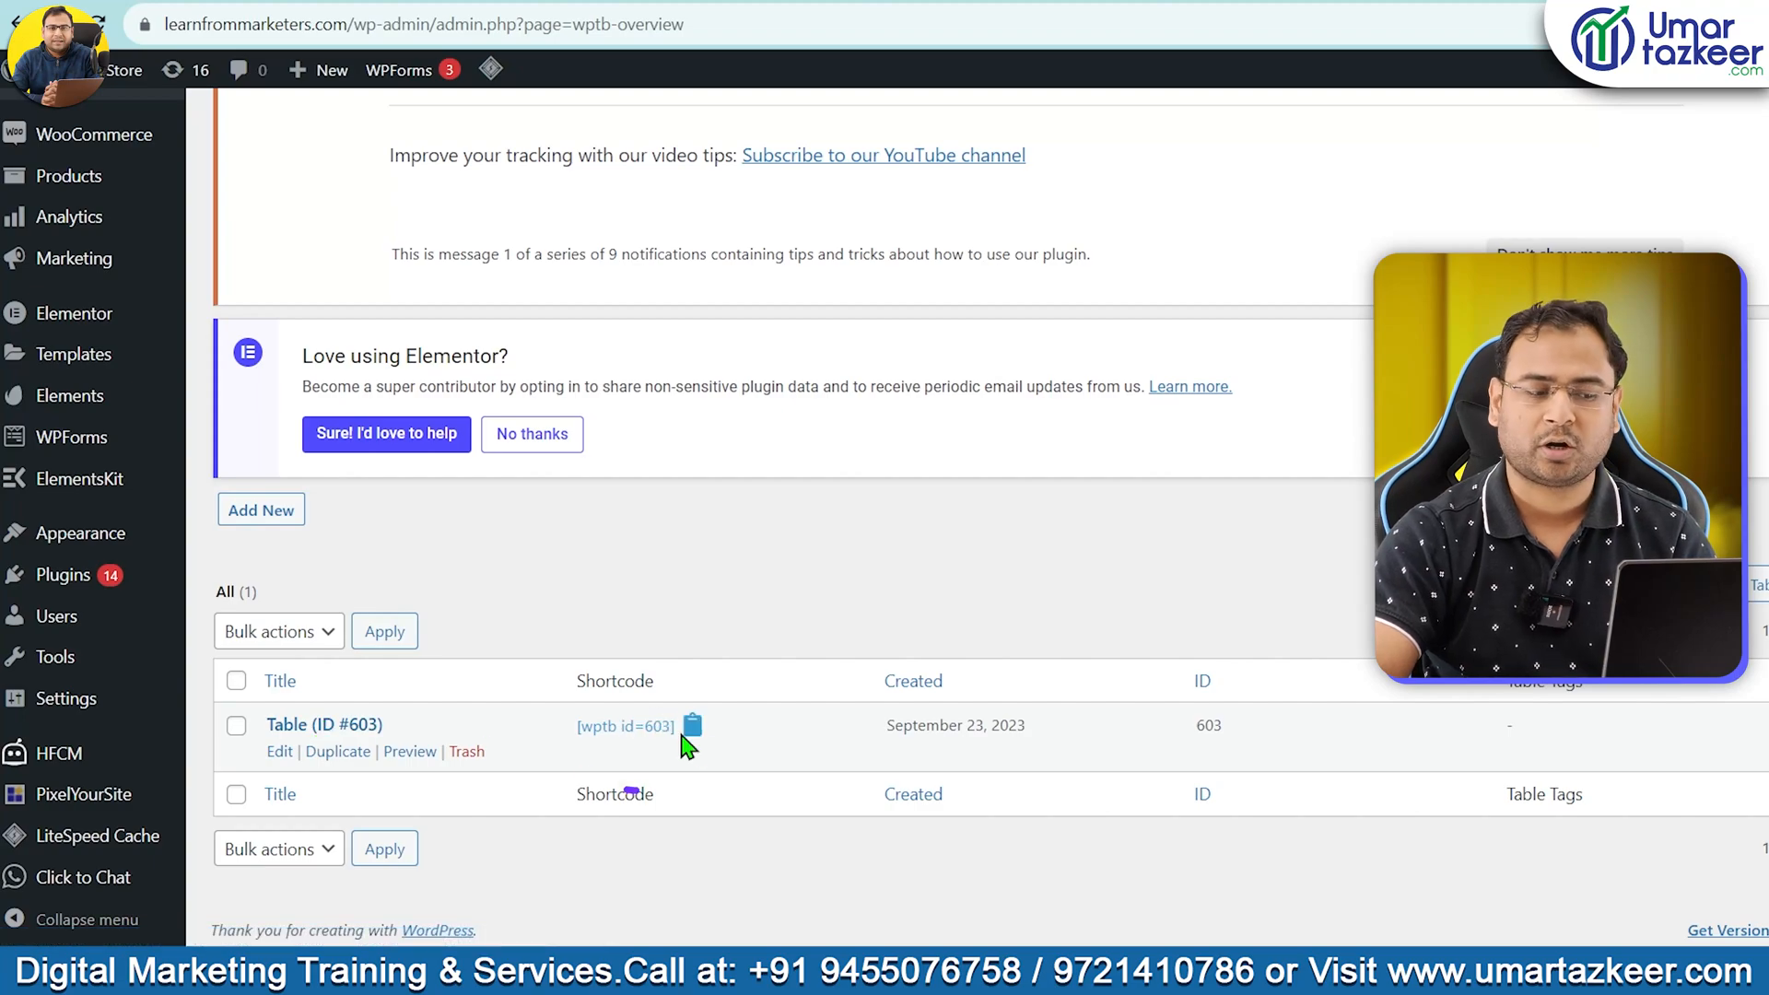